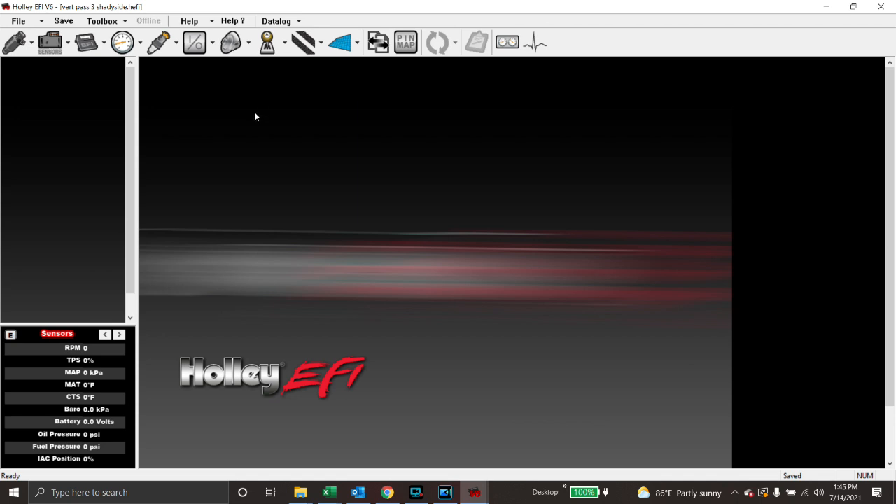
Display the fuel Learn Table (%) of learned corrections, opening and closing the Datalog menu unused.
{"action": "left_click", "coordinate": [14, 42]}
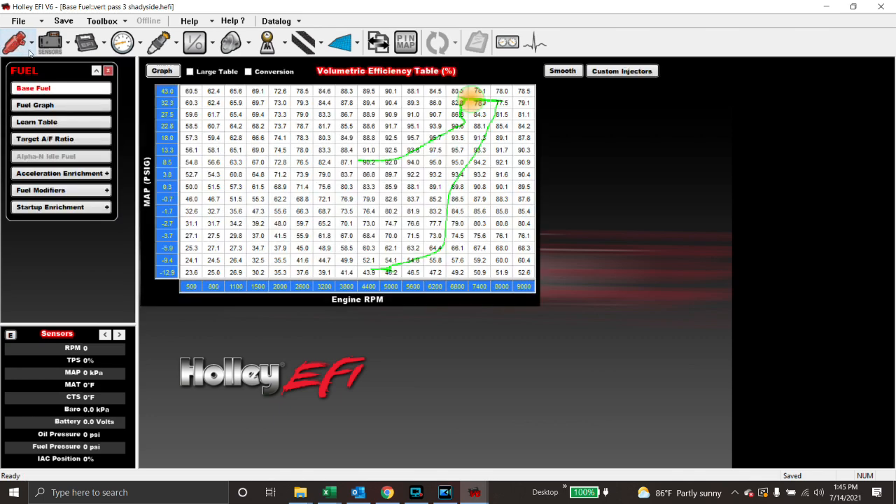
{"action": "left_click", "coordinate": [50, 123]}
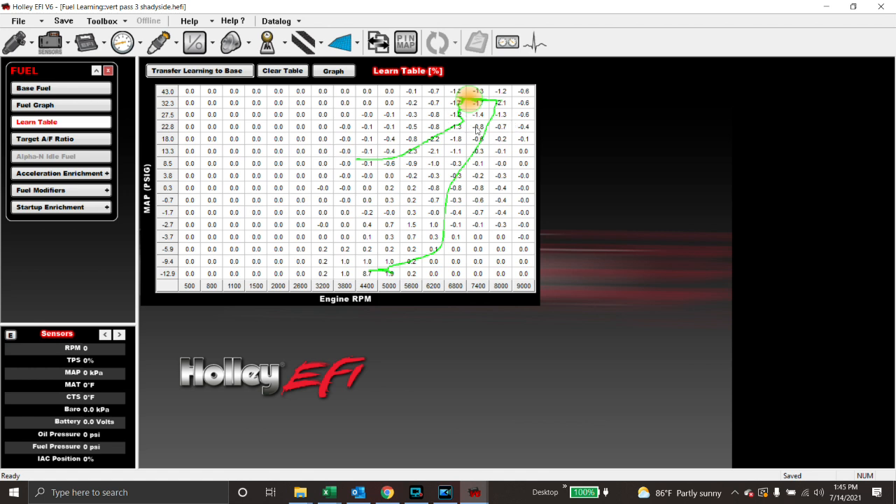
{"action": "left_click", "coordinate": [276, 22]}
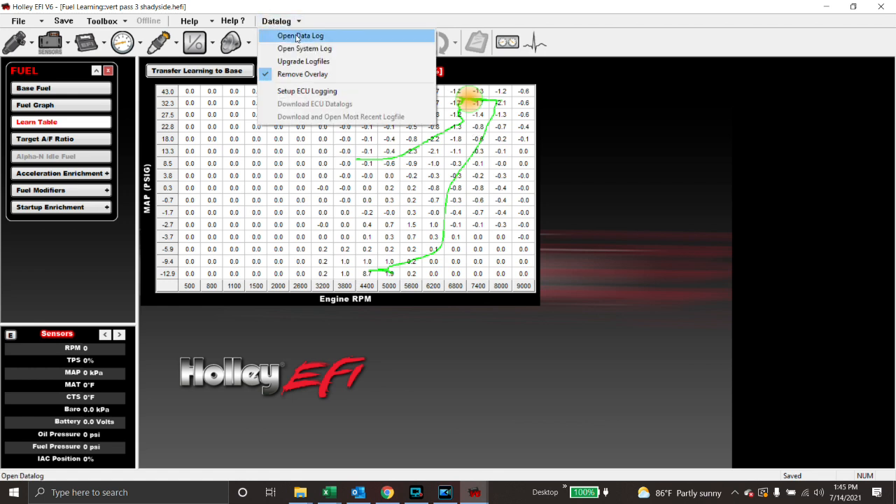
{"action": "left_click", "coordinate": [352, 19]}
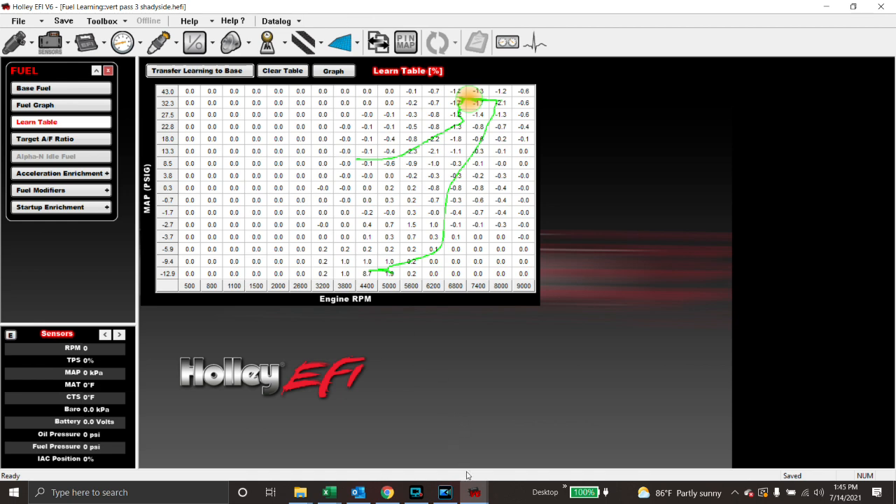
Bring the vert ss pass 3 datalog forward and hide the DS SPEED PROFILE trace.
{"action": "mouse_move", "coordinate": [473, 490]}
{"action": "left_click", "coordinate": [539, 438]}
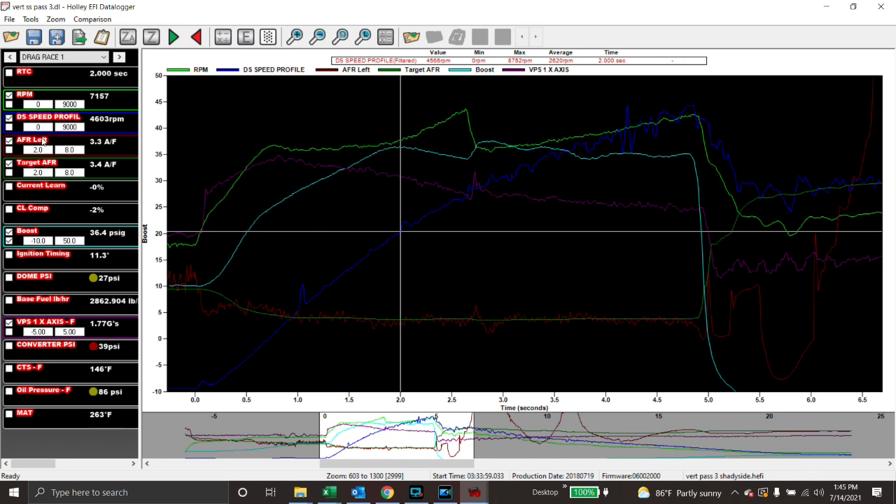
{"action": "left_click", "coordinate": [9, 118]}
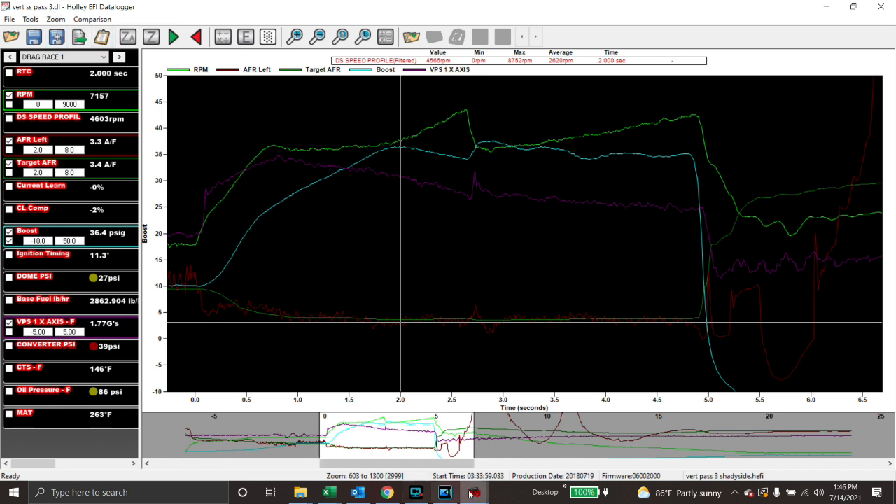
{"action": "mouse_move", "coordinate": [474, 492]}
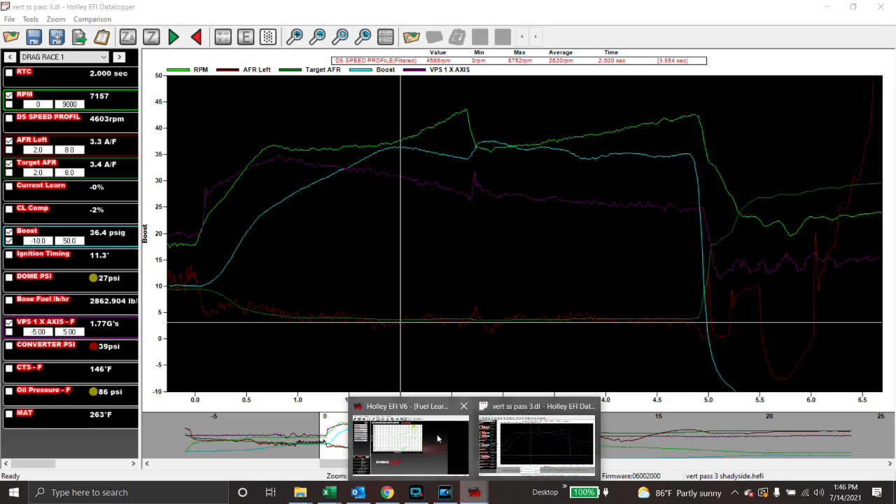
{"action": "left_click", "coordinate": [410, 443]}
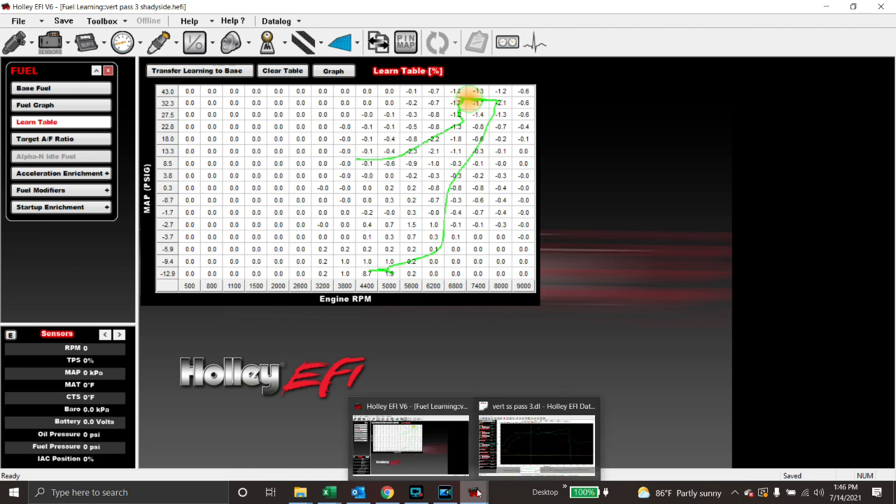
{"action": "left_click", "coordinate": [535, 448]}
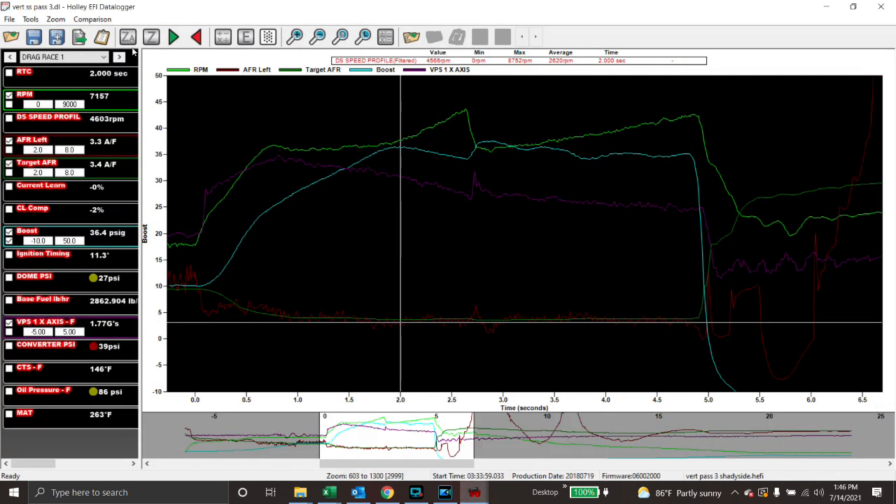
{"action": "left_click", "coordinate": [9, 19]}
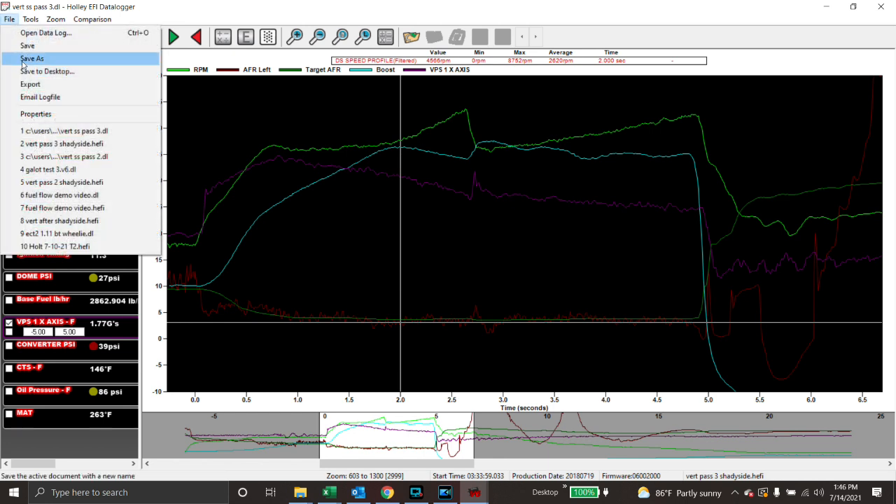
Place the cursor at 2.63 s and hide the Boost trace from the graph.
{"action": "left_click", "coordinate": [466, 195]}
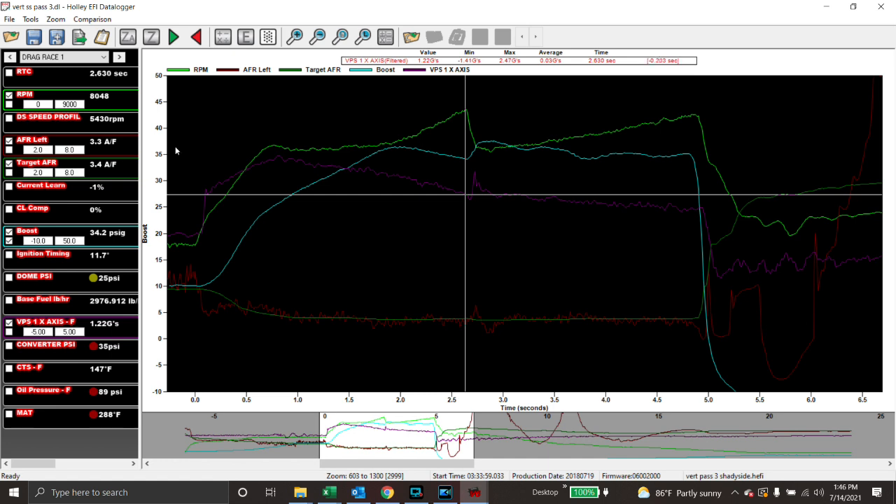
{"action": "left_click", "coordinate": [8, 232]}
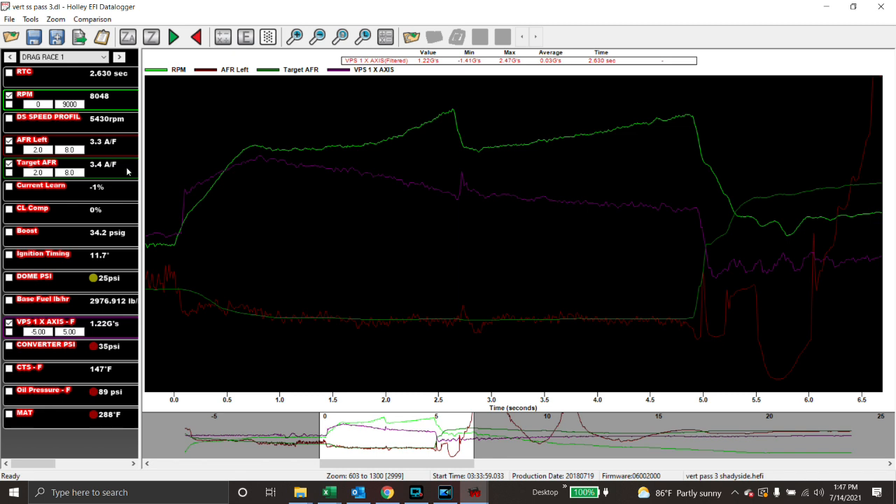
Move the cursor from 0.31 s back to launch at -0.010 s: 4170 RPM, 4.1 AFR Left.
{"action": "left_click", "coordinate": [207, 245]}
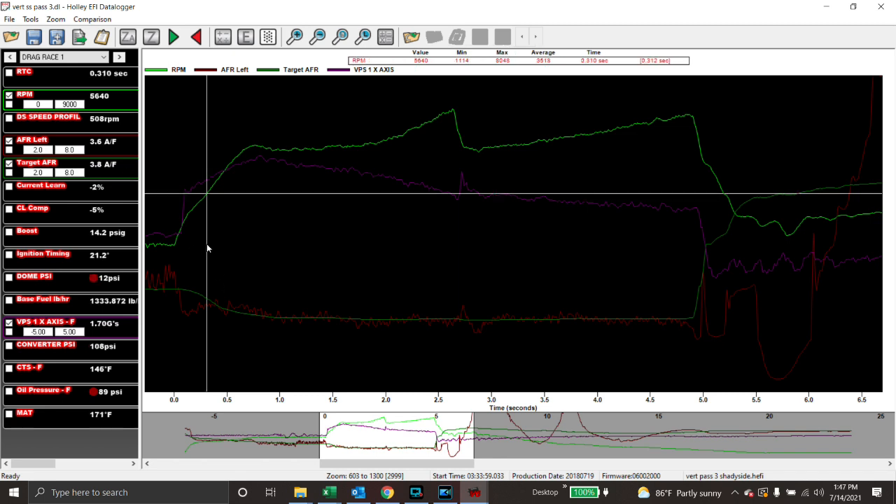
{"action": "key", "text": "Left"}
{"action": "key", "text": "Left"}
{"action": "key", "text": "Left"}
{"action": "key", "text": "Left"}
{"action": "key", "text": "Left"}
{"action": "key", "text": "Left"}
{"action": "key", "text": "Left"}
{"action": "key", "text": "Left"}
{"action": "key", "text": "Left"}
{"action": "key", "text": "Left"}
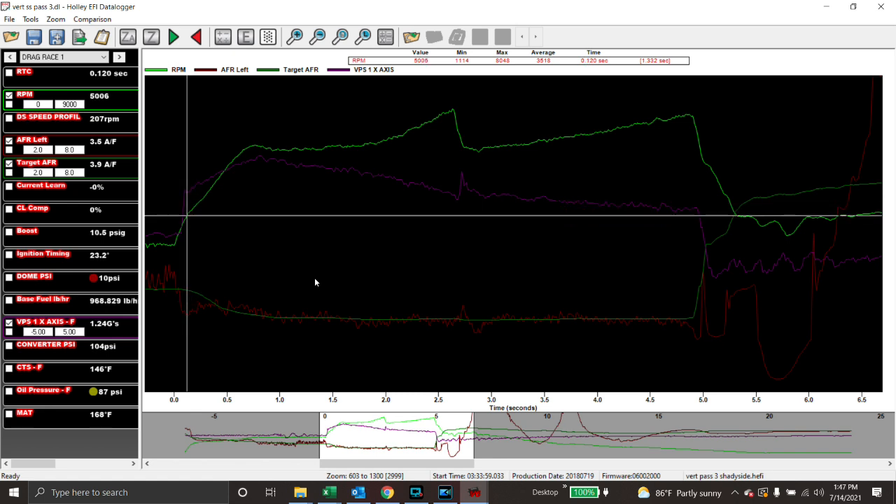
{"action": "key", "text": "Left"}
{"action": "key", "text": "Left"}
{"action": "key", "text": "Left"}
{"action": "key", "text": "Left"}
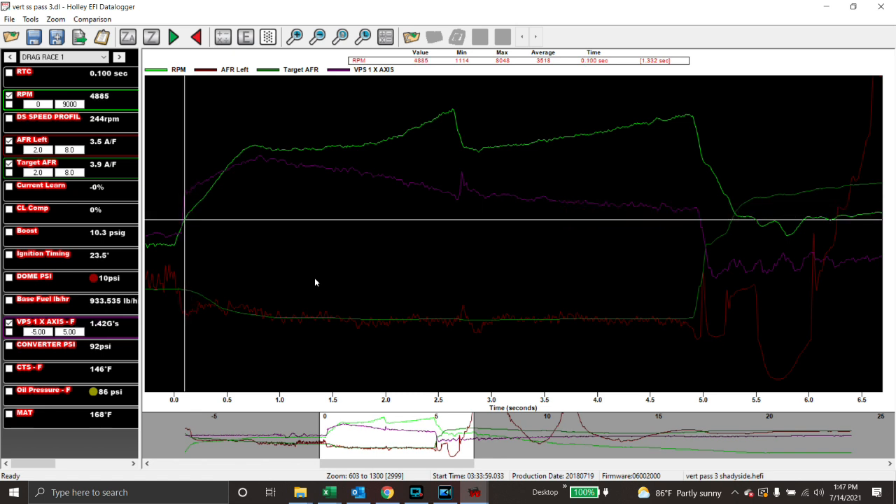
{"action": "key", "text": "Left"}
{"action": "key", "text": "Left"}
{"action": "key", "text": "Left"}
{"action": "key", "text": "Left"}
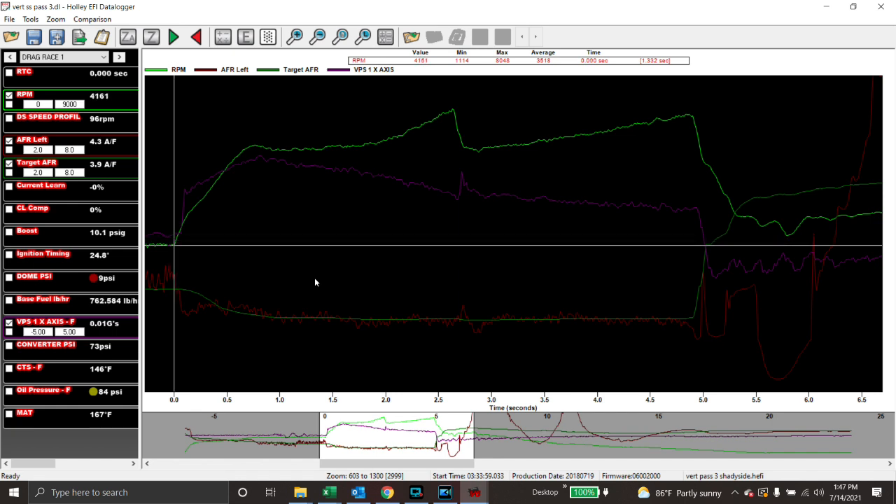
{"action": "key", "text": "Left"}
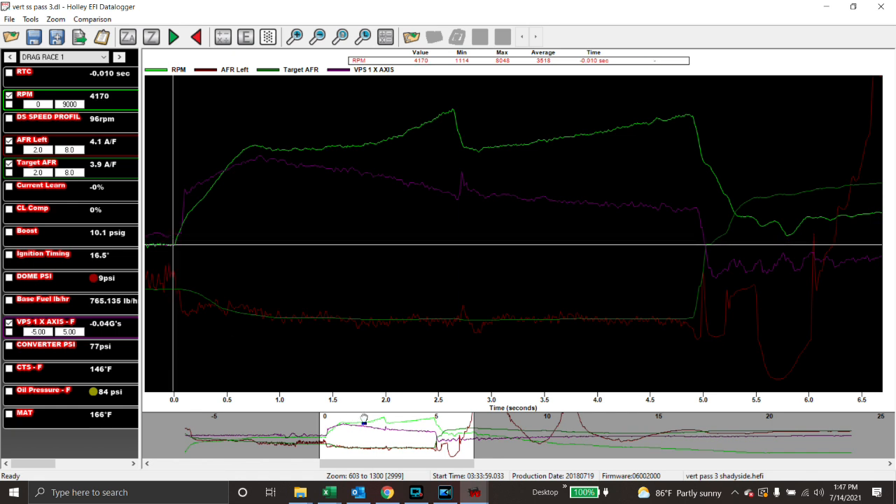
Pan the graph earlier to view the seconds leading up to launch.
{"action": "left_click_drag", "start_coordinate": [375, 458], "coordinate": [336, 470]}
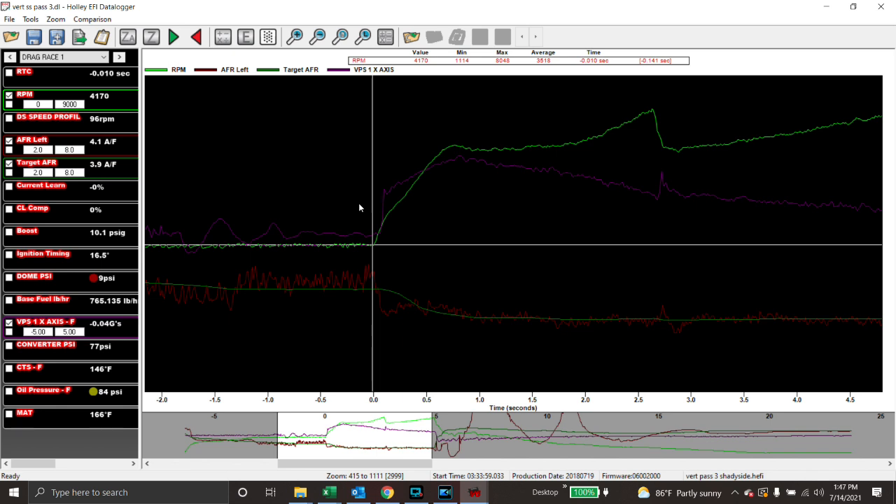
{"action": "scroll", "coordinate": [347, 219], "scroll_direction": "up", "scroll_amount": 4}
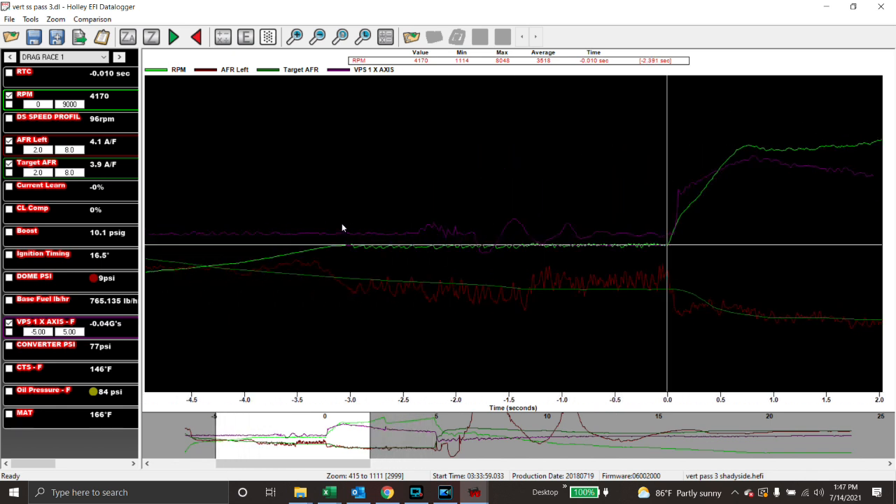
{"action": "scroll", "coordinate": [342, 225], "scroll_direction": "up", "scroll_amount": 3}
{"action": "scroll", "coordinate": [342, 225], "scroll_direction": "down", "scroll_amount": 1}
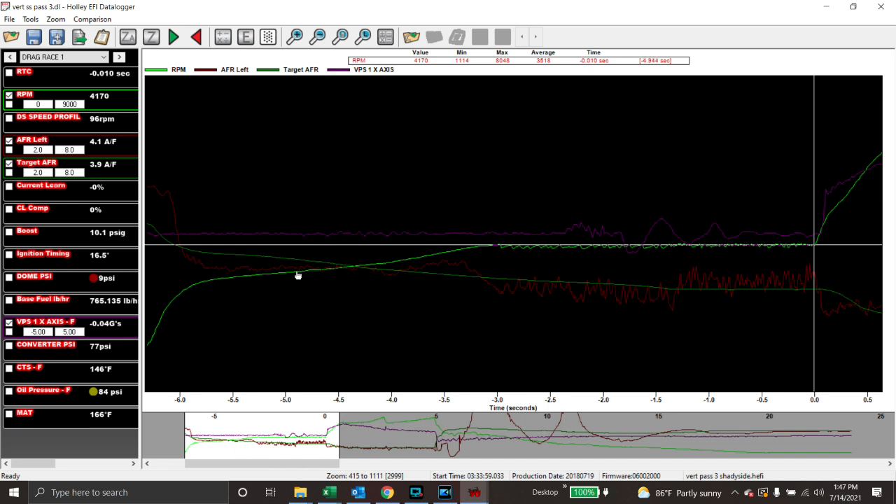
{"action": "scroll", "coordinate": [658, 257], "scroll_direction": "down", "scroll_amount": 3}
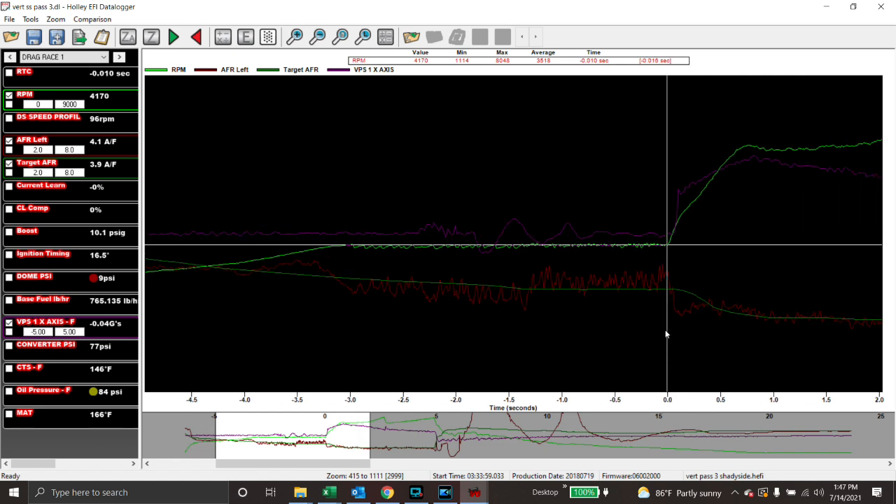
{"action": "left_click", "coordinate": [124, 40]}
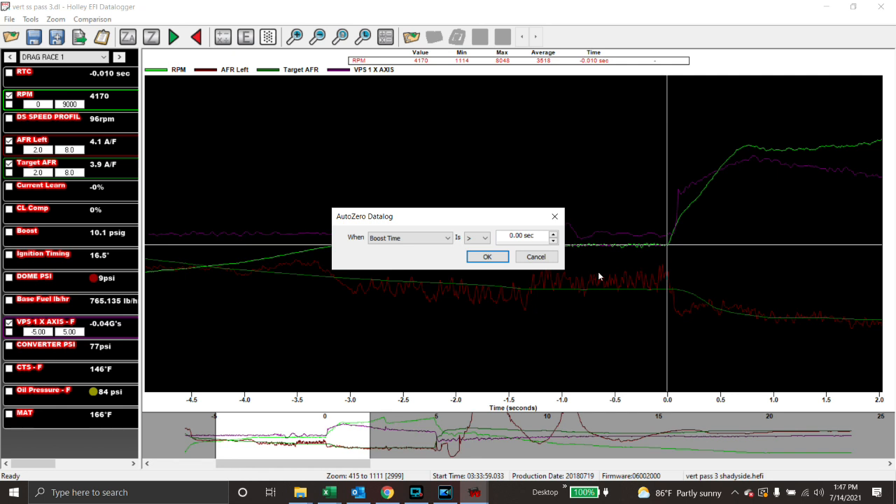
{"action": "left_click", "coordinate": [541, 259]}
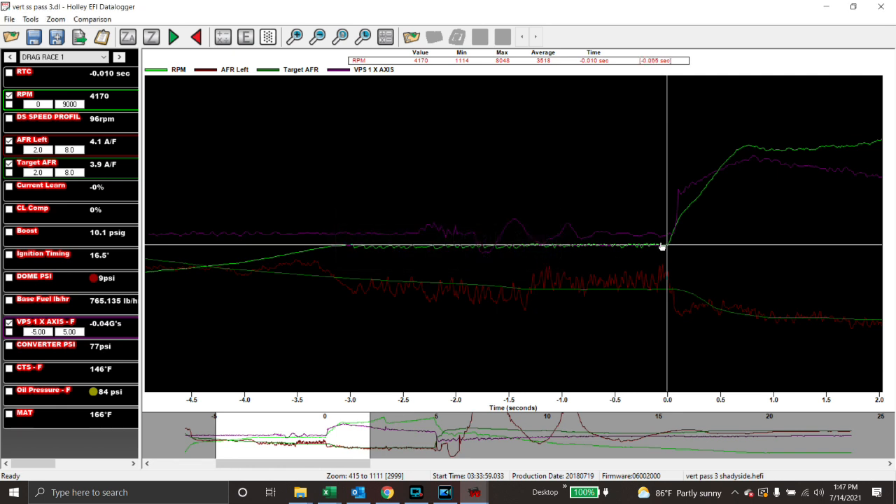
{"action": "scroll", "coordinate": [664, 245], "scroll_direction": "down", "scroll_amount": 1}
{"action": "scroll", "coordinate": [657, 243], "scroll_direction": "up", "scroll_amount": 2}
{"action": "scroll", "coordinate": [664, 326], "scroll_direction": "up", "scroll_amount": 2}
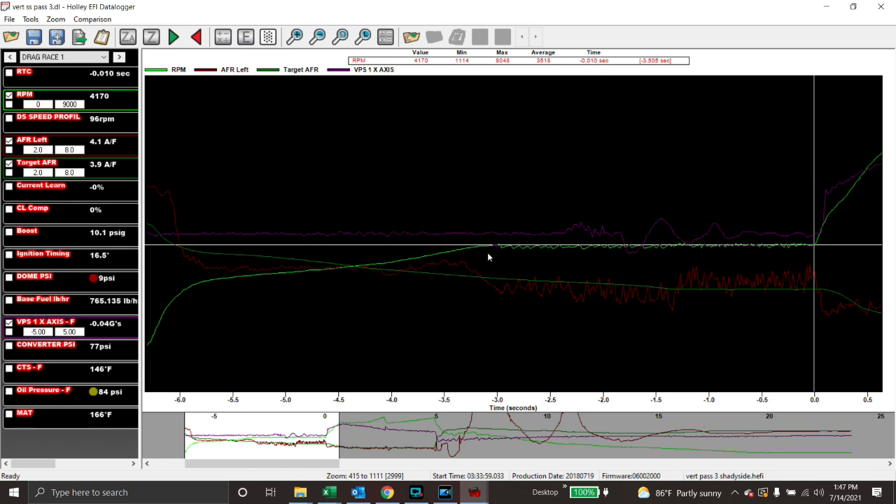
{"action": "scroll", "coordinate": [666, 231], "scroll_direction": "down", "scroll_amount": 5}
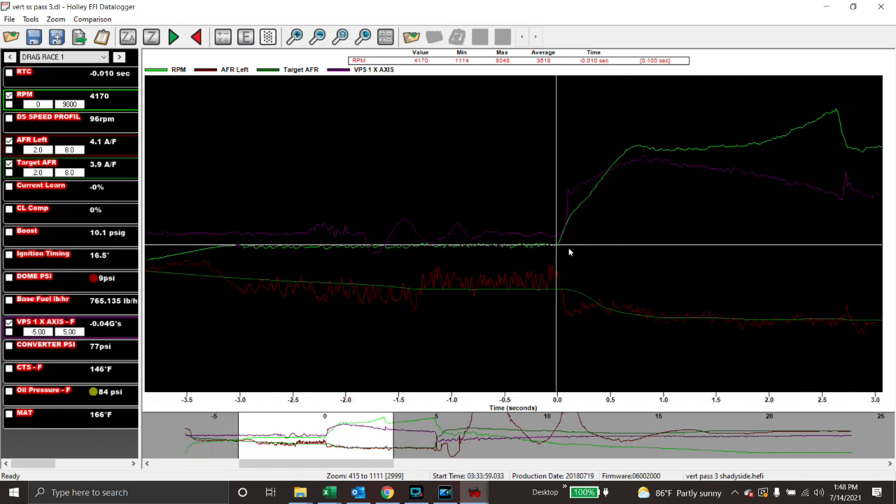
{"action": "scroll", "coordinate": [623, 231], "scroll_direction": "up", "scroll_amount": 2}
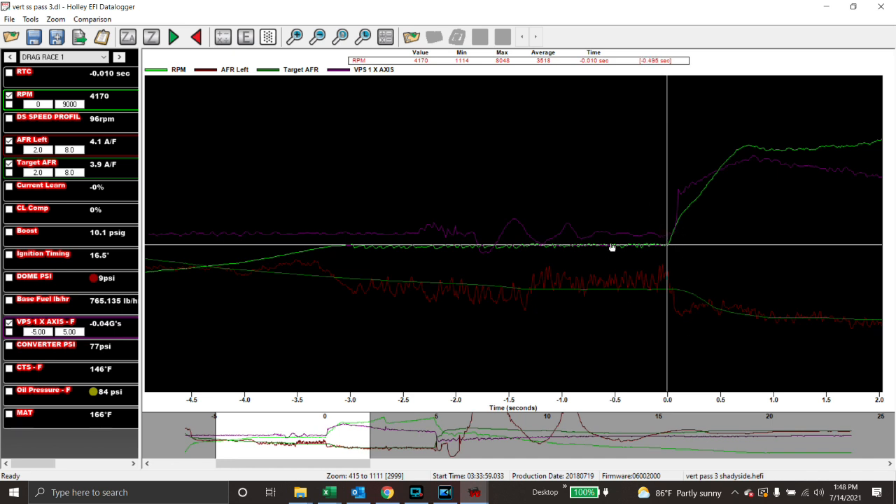
{"action": "scroll", "coordinate": [604, 248], "scroll_direction": "up", "scroll_amount": 1}
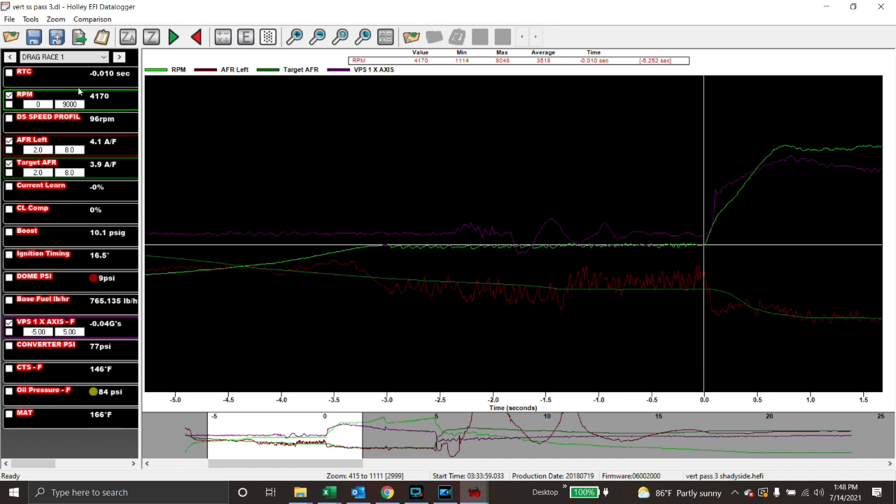
Restore the Boost trace and place the cursor at -3.0 s before launch.
{"action": "left_click", "coordinate": [8, 231]}
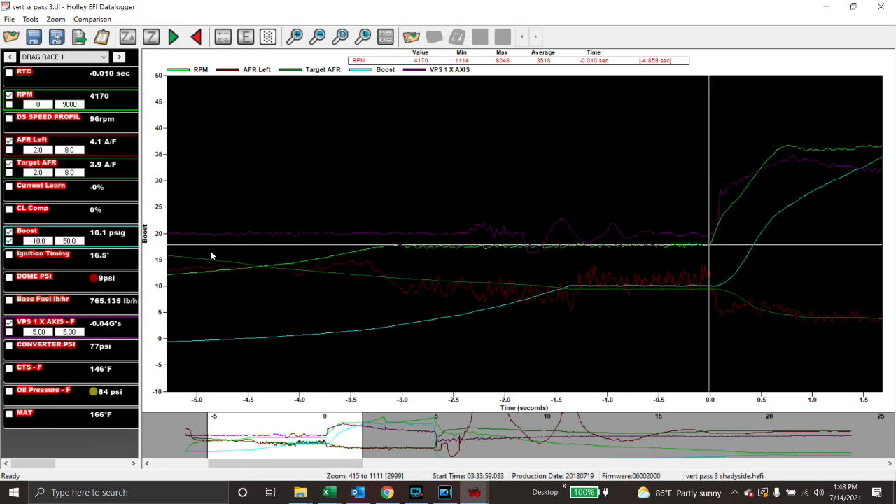
{"action": "scroll", "coordinate": [285, 261], "scroll_direction": "up", "scroll_amount": 5}
{"action": "scroll", "coordinate": [282, 265], "scroll_direction": "down", "scroll_amount": 2}
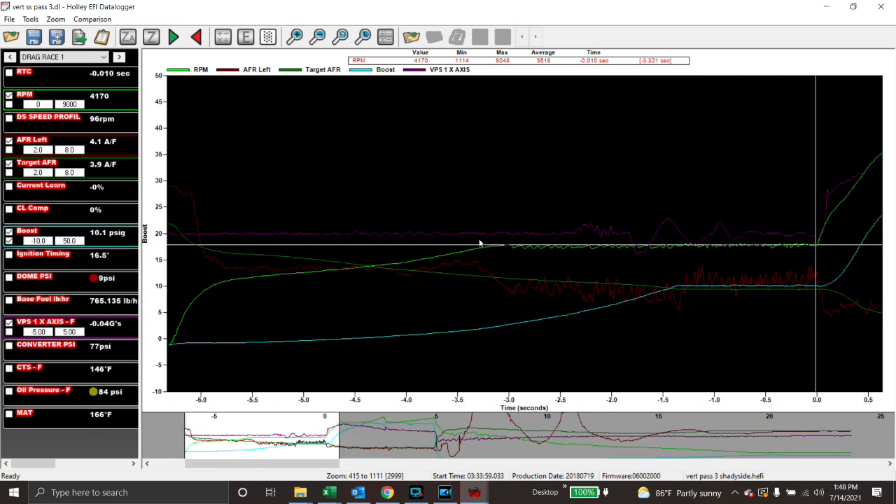
{"action": "left_click", "coordinate": [509, 202]}
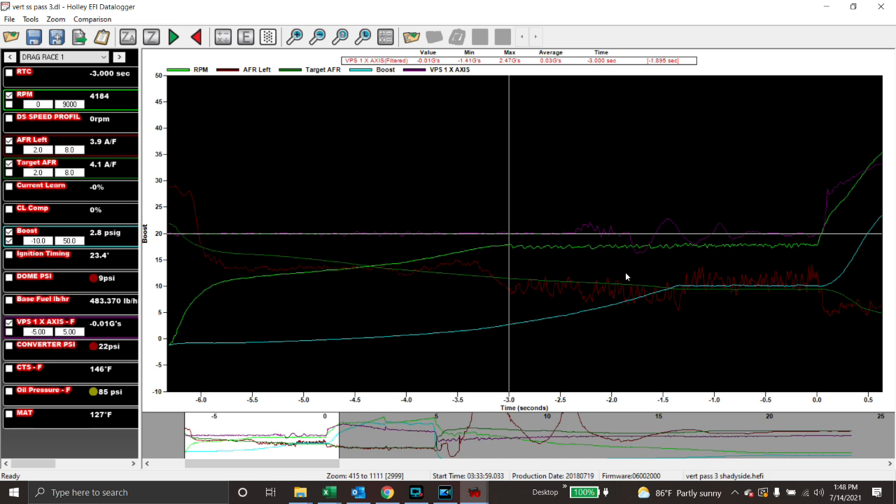
Read the log start, then settle at -1.330 s: 4124 RPM, 3.8 AFR Left, 10.2 psig.
{"action": "left_click", "coordinate": [679, 266]}
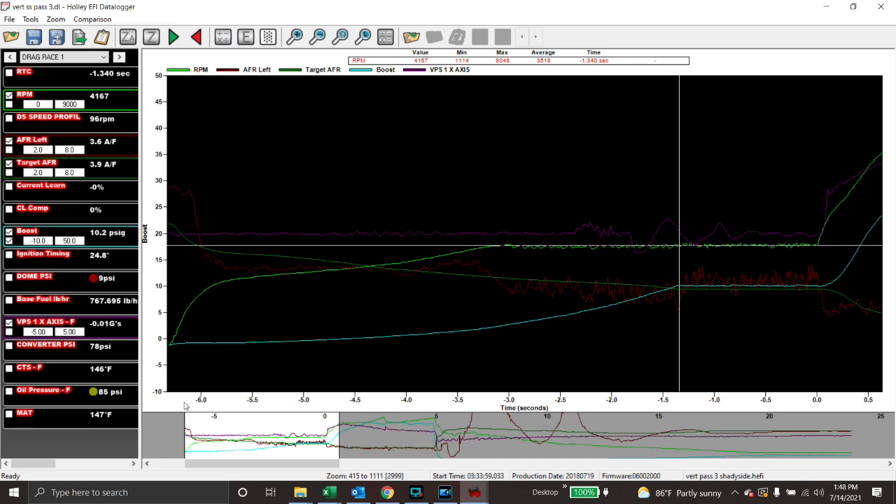
{"action": "scroll", "coordinate": [192, 381], "scroll_direction": "up", "scroll_amount": 1}
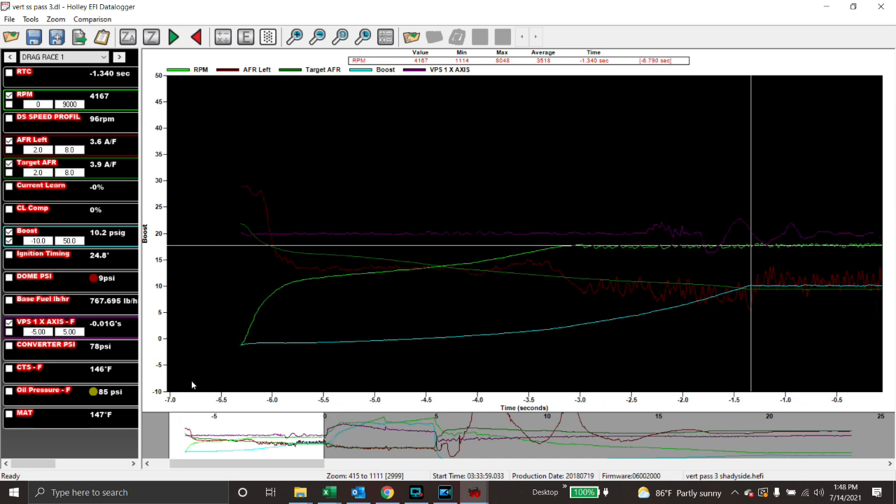
{"action": "left_click", "coordinate": [241, 350]}
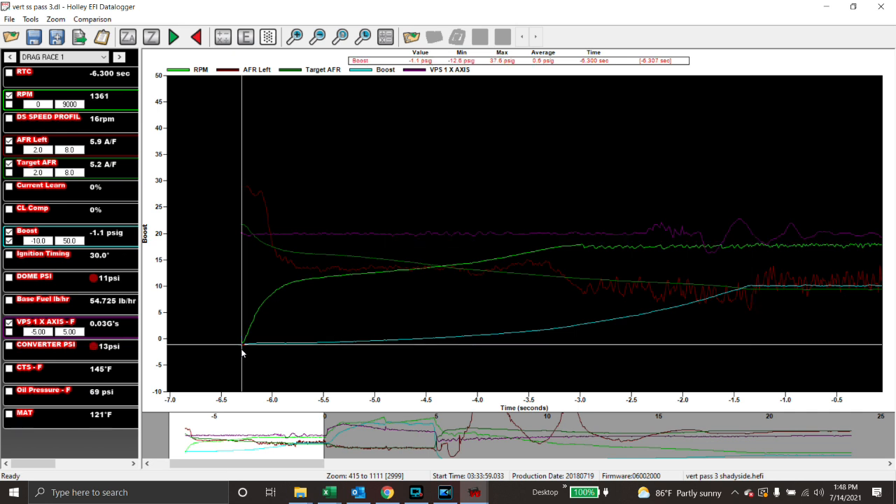
{"action": "scroll", "coordinate": [328, 345], "scroll_direction": "down", "scroll_amount": 3}
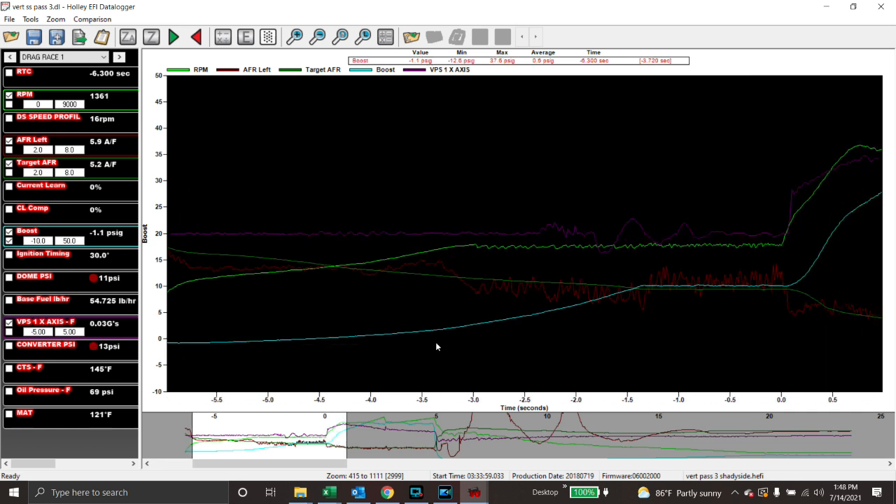
{"action": "left_click", "coordinate": [573, 262]}
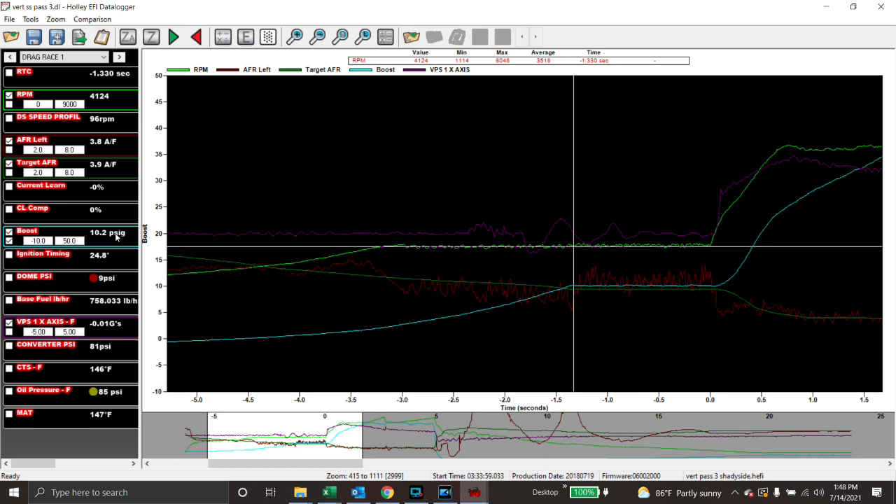
Put the cursor at launch, time zero, and step forward two samples.
{"action": "scroll", "coordinate": [406, 209], "scroll_direction": "down", "scroll_amount": 1}
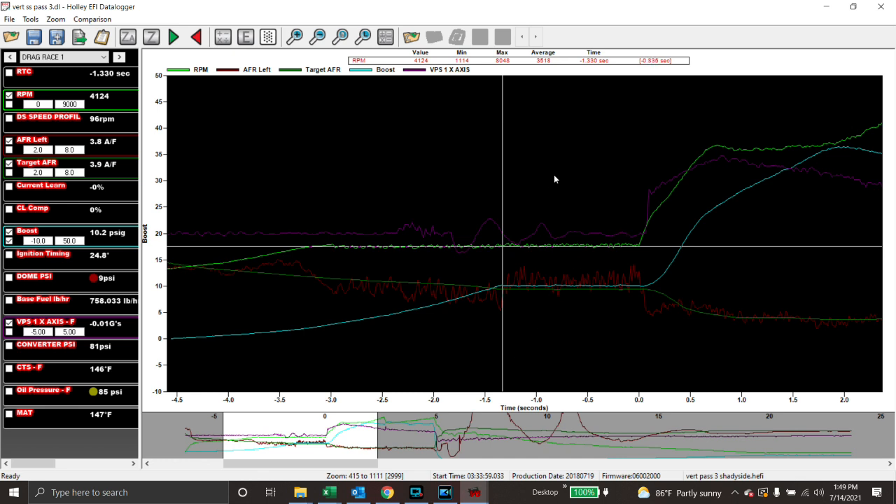
{"action": "left_click", "coordinate": [636, 206]}
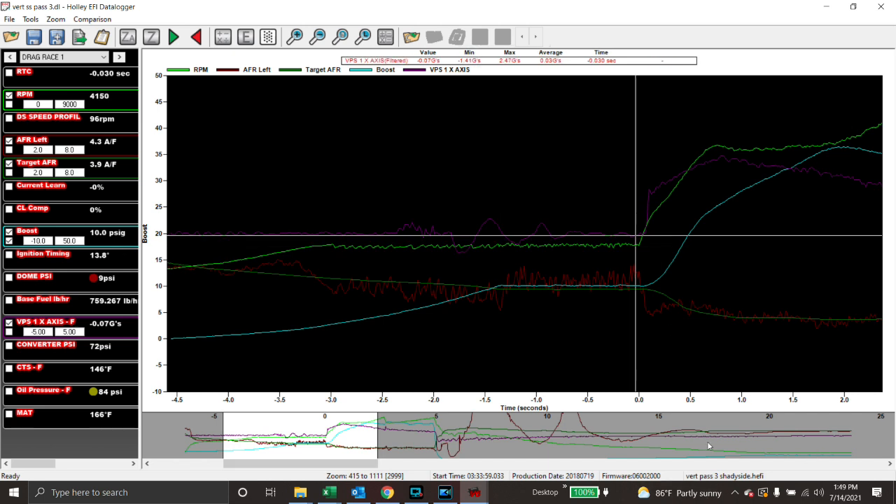
{"action": "key", "text": "Right"}
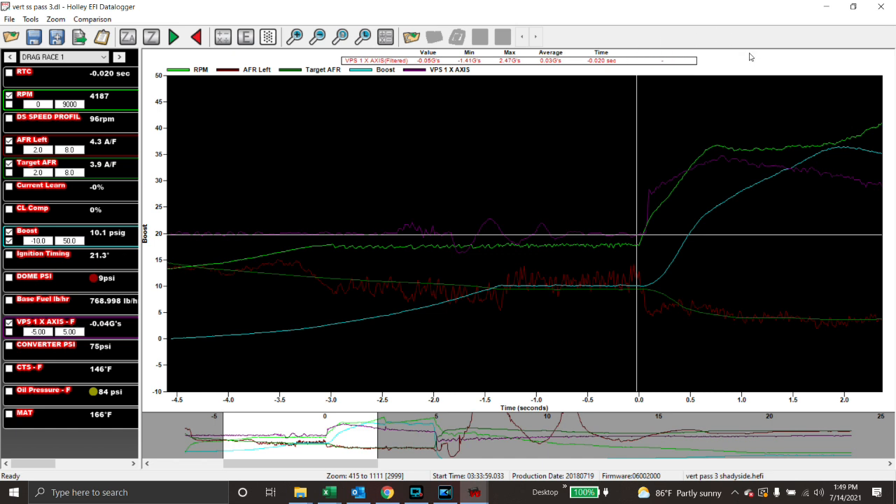
{"action": "key", "text": "Right"}
{"action": "key", "text": "Right"}
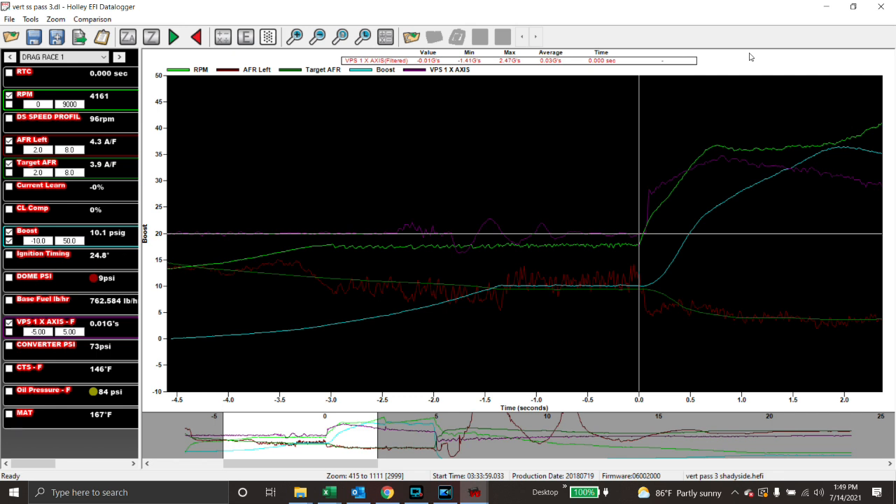
Zoom the graph into the first 2.5 s after launch and reset the cursor to zero.
{"action": "scroll", "coordinate": [716, 58], "scroll_direction": "down", "scroll_amount": 7}
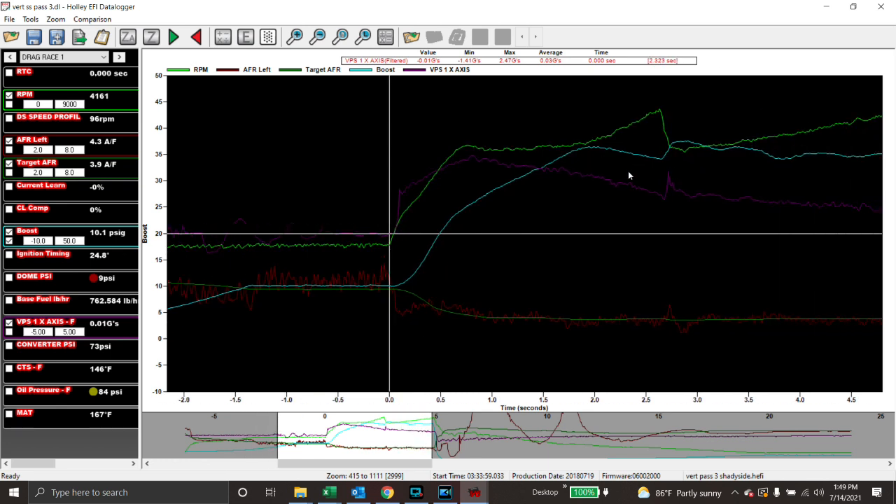
{"action": "left_click_drag", "start_coordinate": [659, 95], "coordinate": [366, 128]}
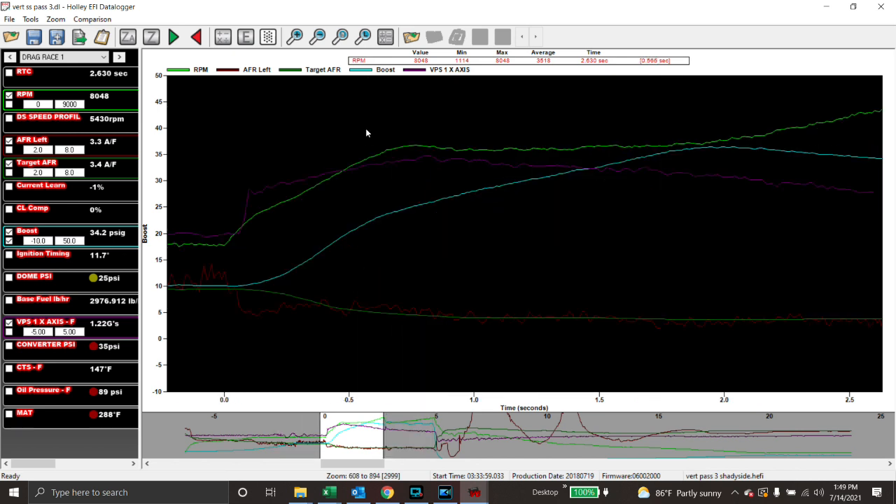
{"action": "left_click", "coordinate": [225, 193]}
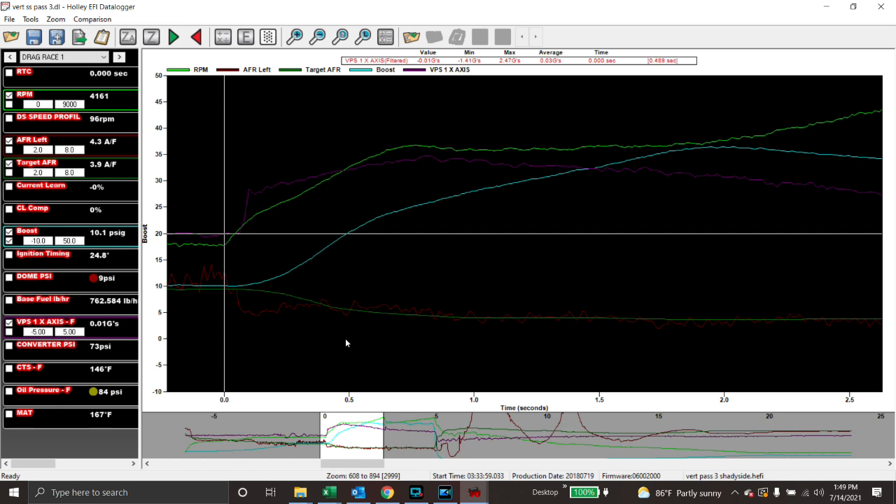
Step through the launch samples around 0.060–0.080 s, reading boost and timing.
{"action": "key", "text": "Right"}
{"action": "key", "text": "Right"}
{"action": "key", "text": "Right"}
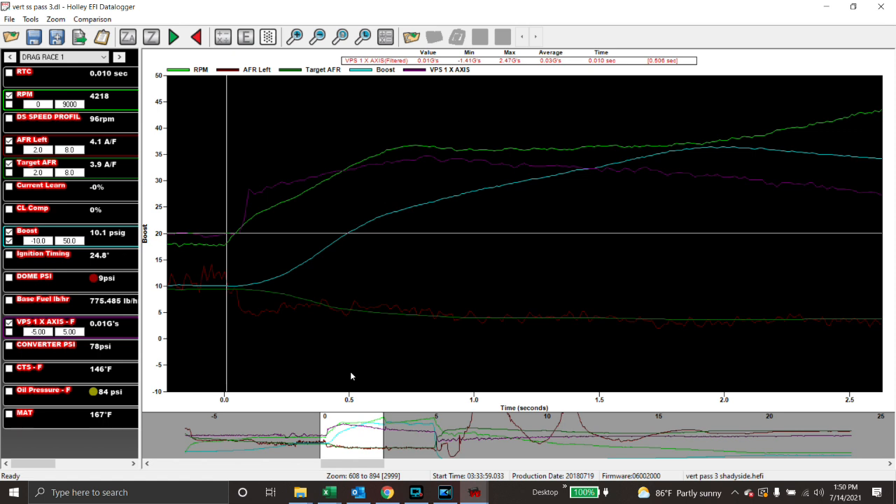
{"action": "key", "text": "Right"}
{"action": "key", "text": "Right"}
{"action": "key", "text": "Right"}
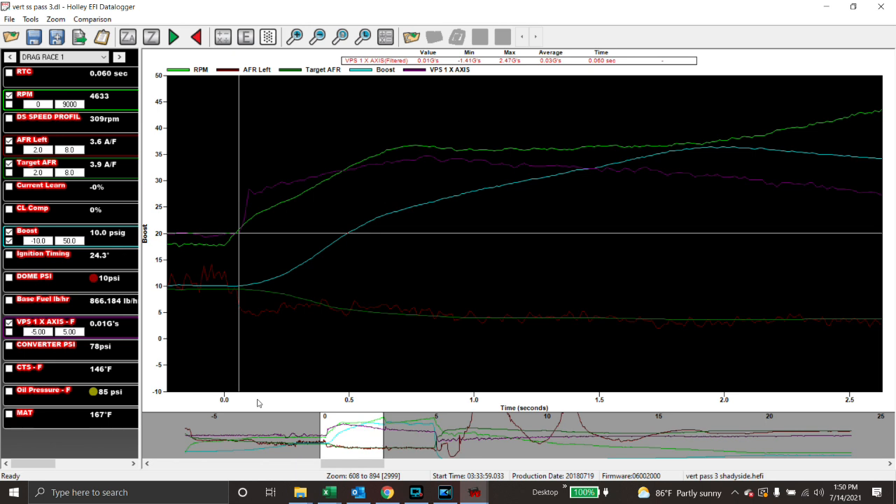
{"action": "key", "text": "Right"}
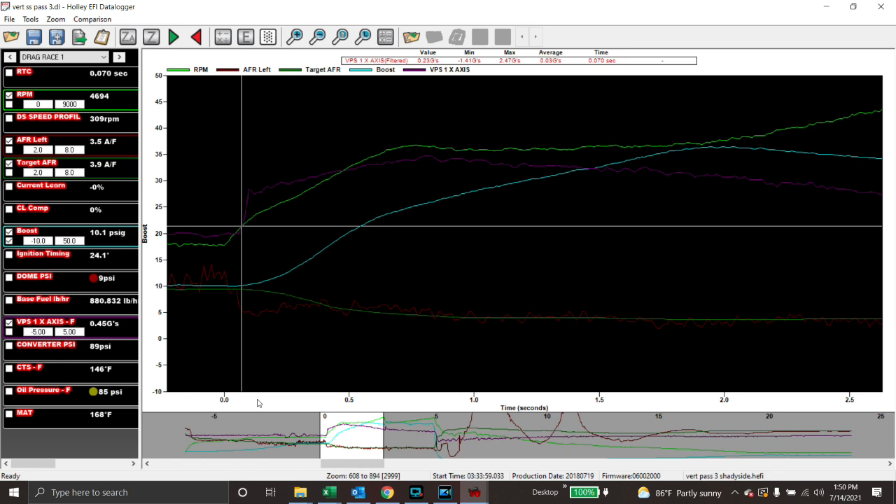
{"action": "key", "text": "Right"}
{"action": "key", "text": "Right"}
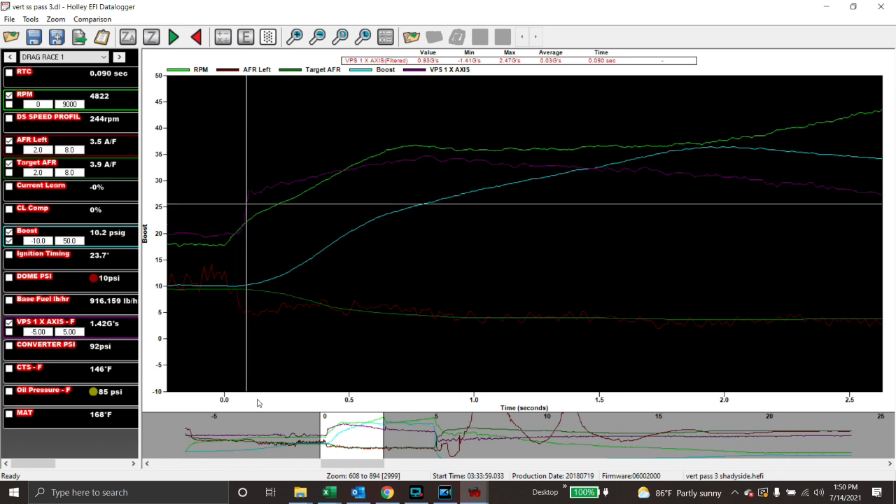
{"action": "key", "text": "Left"}
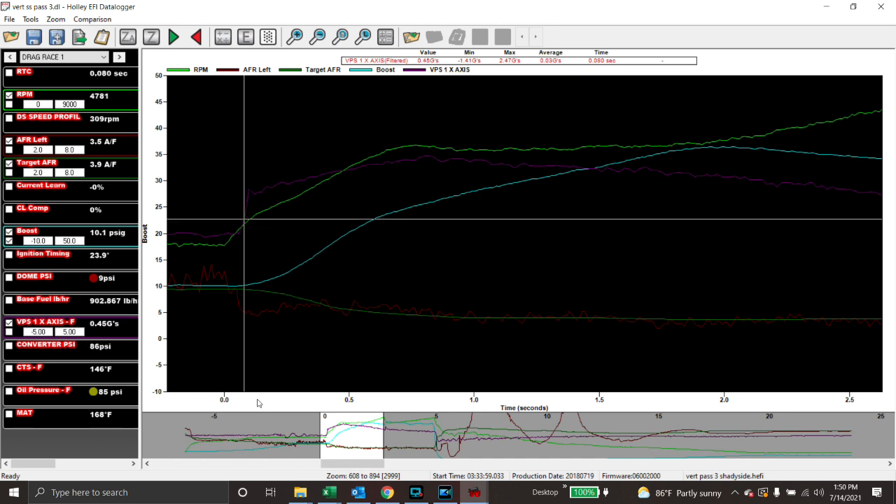
{"action": "key", "text": "Left"}
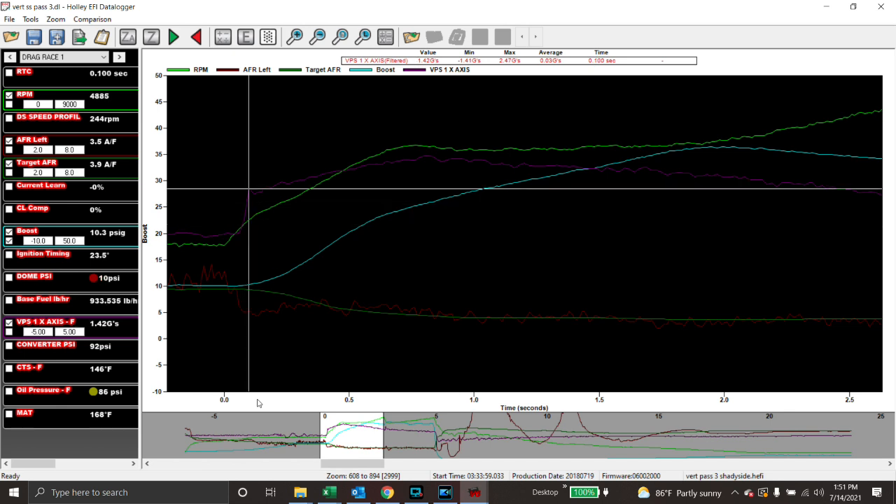
{"action": "key", "text": "Left"}
{"action": "key", "text": "Left"}
{"action": "key", "text": "Left"}
{"action": "key", "text": "Left"}
{"action": "key", "text": "Left"}
{"action": "key", "text": "Left"}
{"action": "key", "text": "Left"}
{"action": "key", "text": "Left"}
{"action": "key", "text": "Left"}
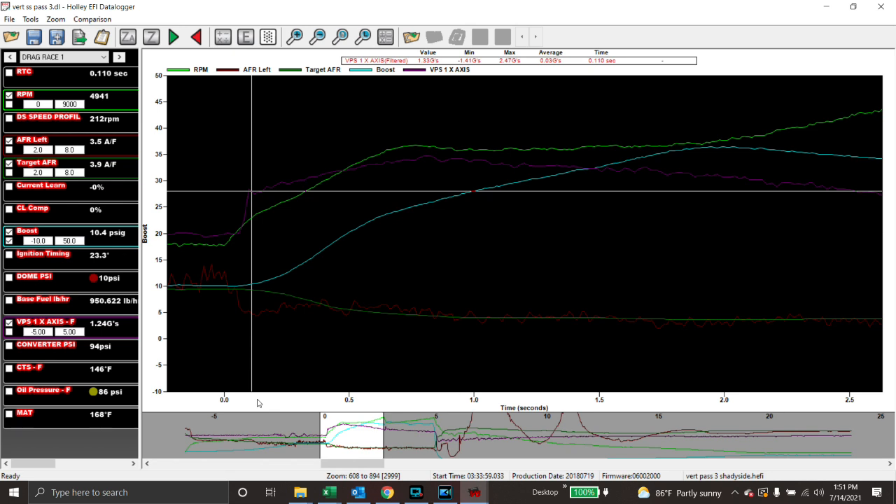
Read AFR Left from 0.17 to 0.37 s, then jump to the 1.91 s boost peak.
{"action": "left_click", "coordinate": [272, 329]}
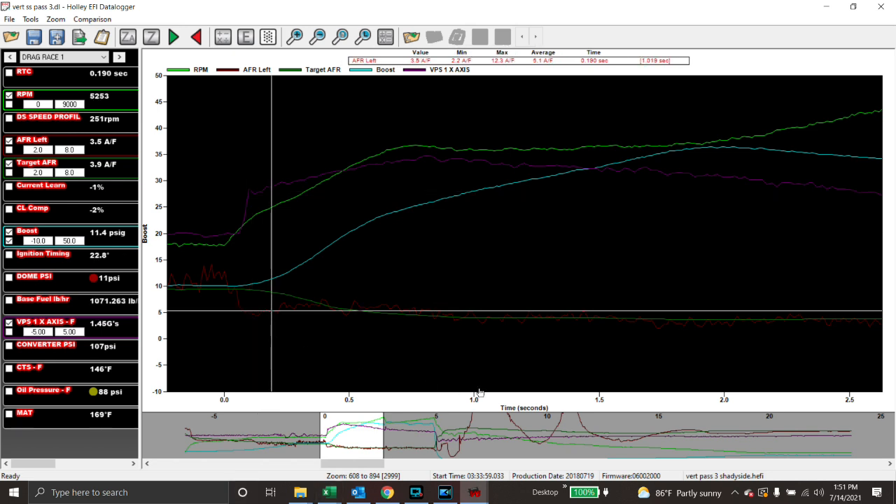
{"action": "key", "text": "Left"}
{"action": "key", "text": "Left"}
{"action": "key", "text": "Left"}
{"action": "key", "text": "Left"}
{"action": "key", "text": "Right"}
{"action": "key", "text": "Right"}
{"action": "key", "text": "Right"}
{"action": "key", "text": "Right"}
{"action": "key", "text": "Right"}
{"action": "key", "text": "Right"}
{"action": "key", "text": "Right"}
{"action": "key", "text": "Right"}
{"action": "key", "text": "Right"}
{"action": "key", "text": "Right"}
{"action": "key", "text": "Right"}
{"action": "key", "text": "Right"}
{"action": "key", "text": "Right"}
{"action": "key", "text": "Right"}
{"action": "key", "text": "Right"}
{"action": "key", "text": "Right"}
{"action": "key", "text": "Right"}
{"action": "key", "text": "Right"}
{"action": "key", "text": "Right"}
{"action": "key", "text": "Right"}
{"action": "key", "text": "Right"}
{"action": "key", "text": "Right"}
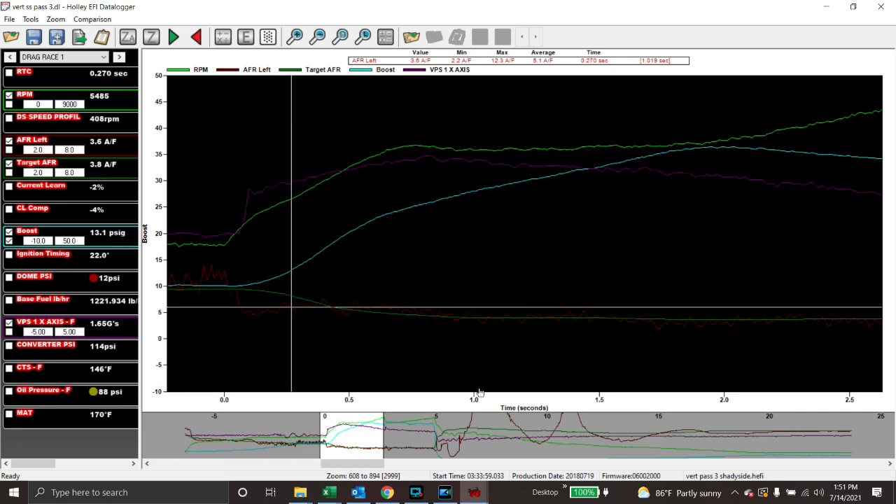
{"action": "key", "text": "Right"}
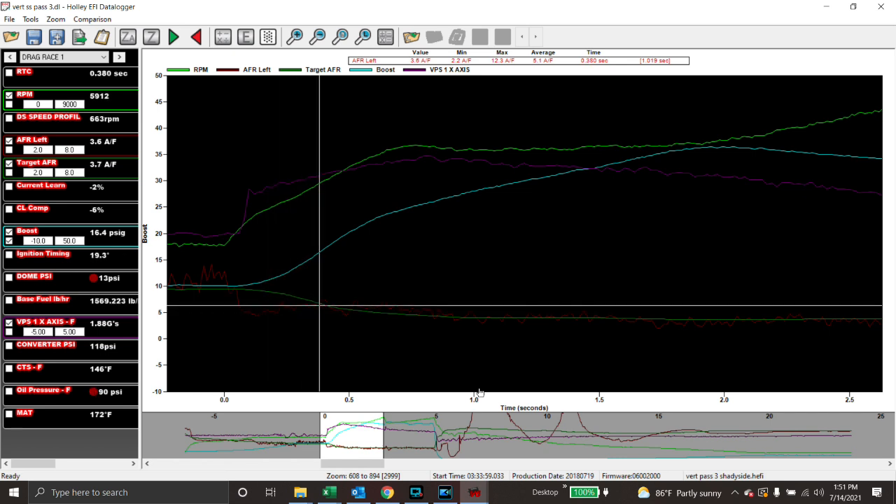
{"action": "key", "text": "Left"}
{"action": "key", "text": "Left"}
{"action": "key", "text": "Left"}
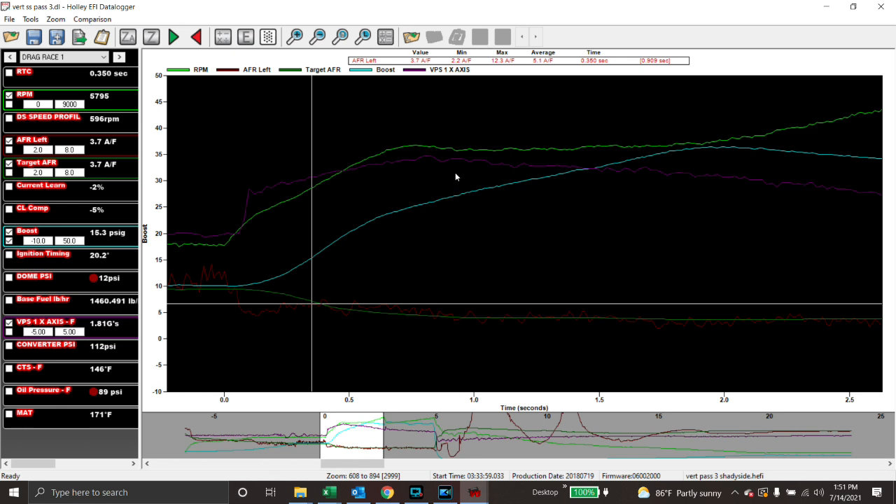
{"action": "left_click", "coordinate": [702, 121]}
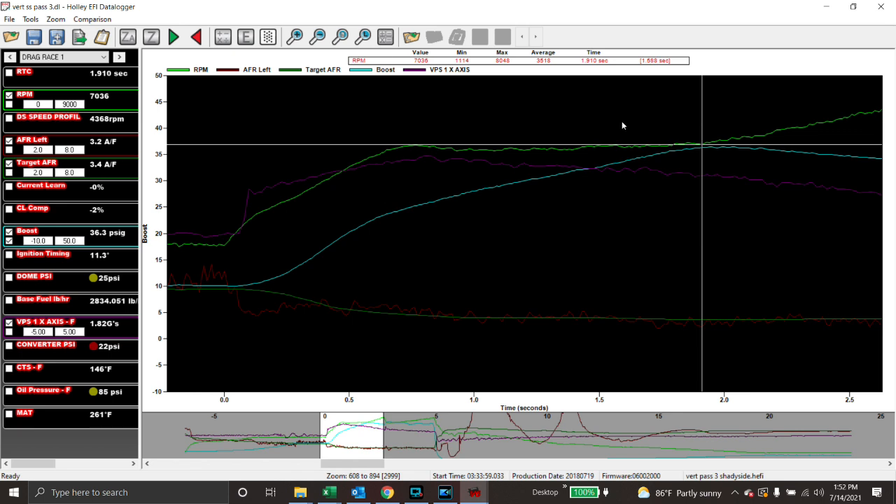
Move the cursor from about 1.5 s back to launch and step to 0.070 s.
{"action": "left_click_drag", "start_coordinate": [623, 125], "coordinate": [658, 116]}
{"action": "left_click", "coordinate": [642, 115]}
{"action": "left_click", "coordinate": [593, 128]}
{"action": "left_click", "coordinate": [540, 125]}
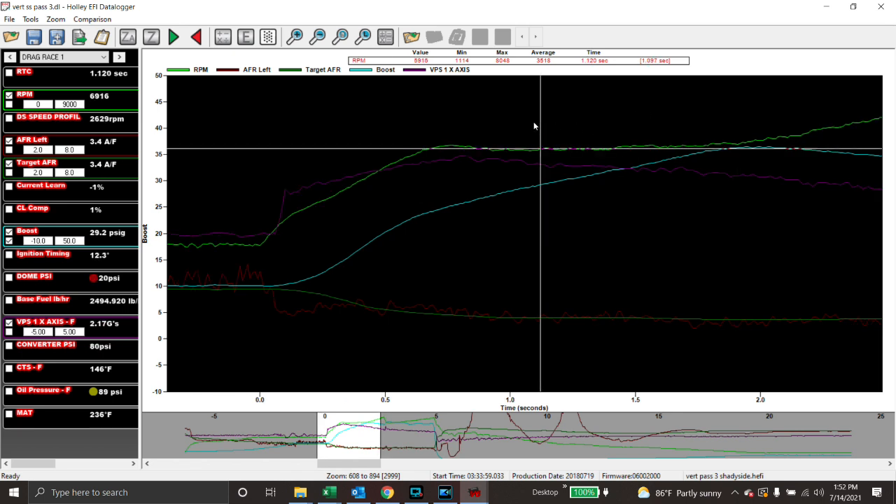
{"action": "left_click", "coordinate": [260, 212]}
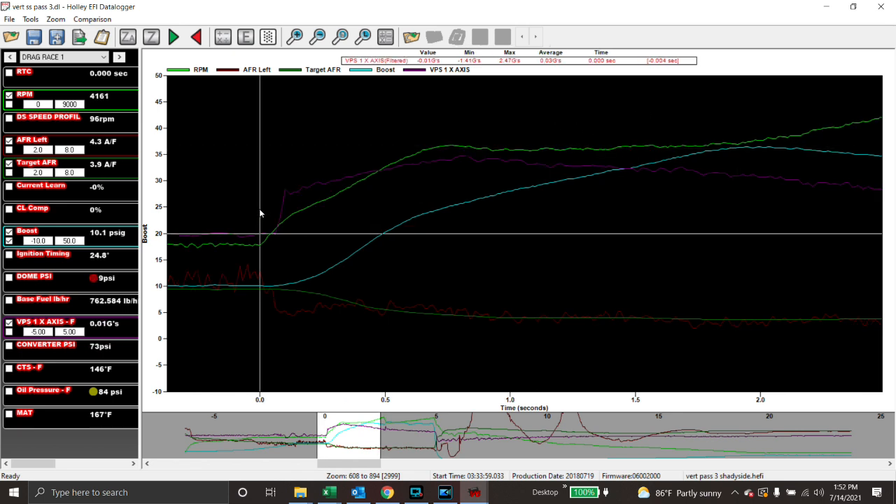
{"action": "key", "text": "Right"}
{"action": "key", "text": "Right"}
{"action": "key", "text": "Right"}
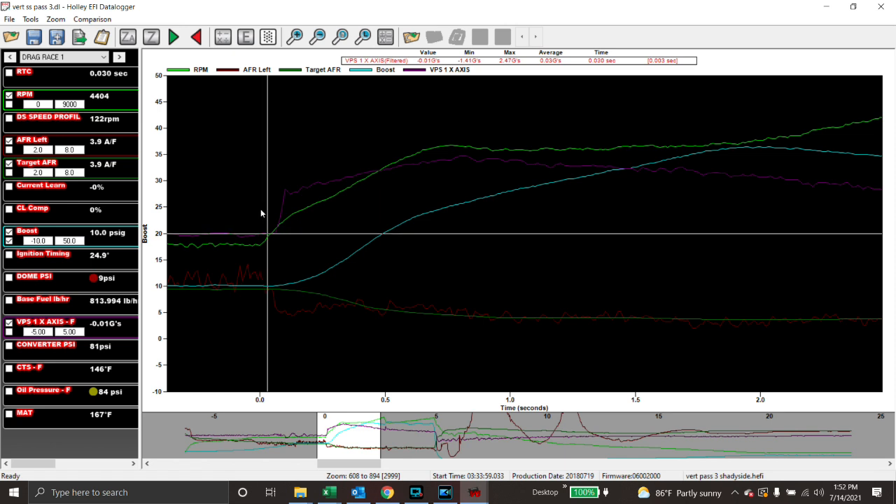
{"action": "key", "text": "Right"}
{"action": "key", "text": "Right"}
{"action": "key", "text": "Right"}
{"action": "key", "text": "Right"}
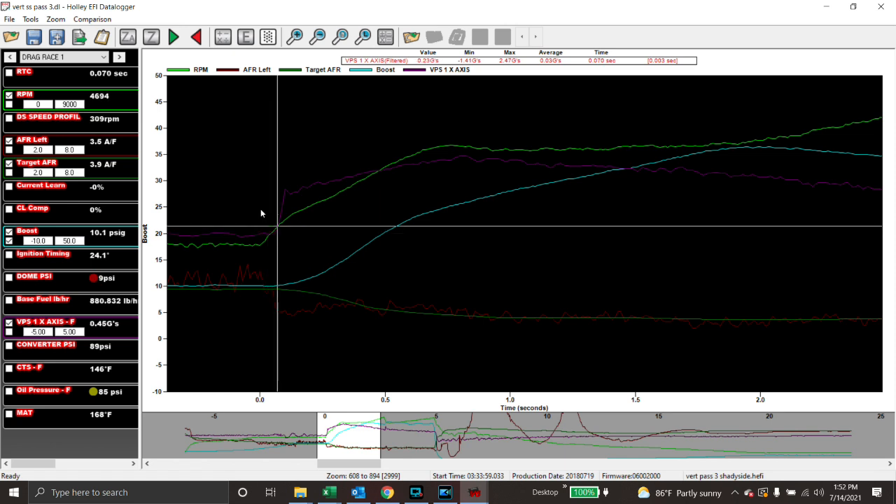
Read RPM at 1.26–1.27 s, then drag-select 0–1.3 s to zoom: 6932 RPM, 31.0 psig.
{"action": "left_click", "coordinate": [576, 119]}
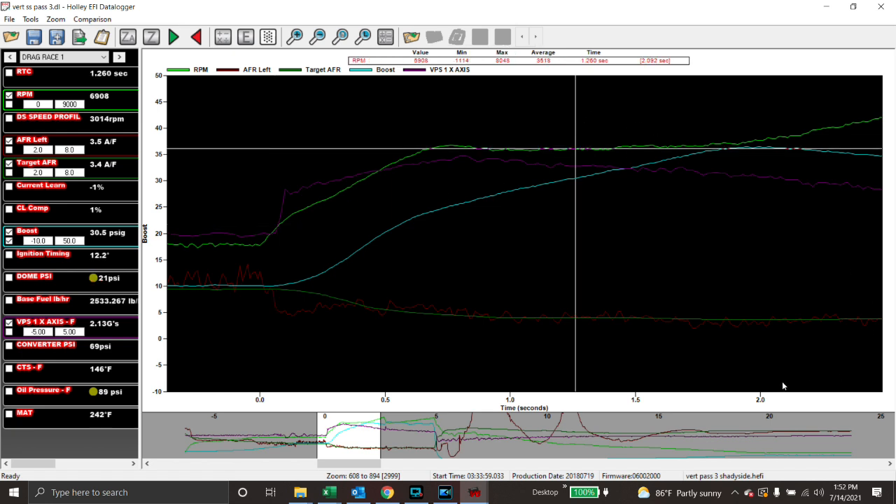
{"action": "key", "text": "Right"}
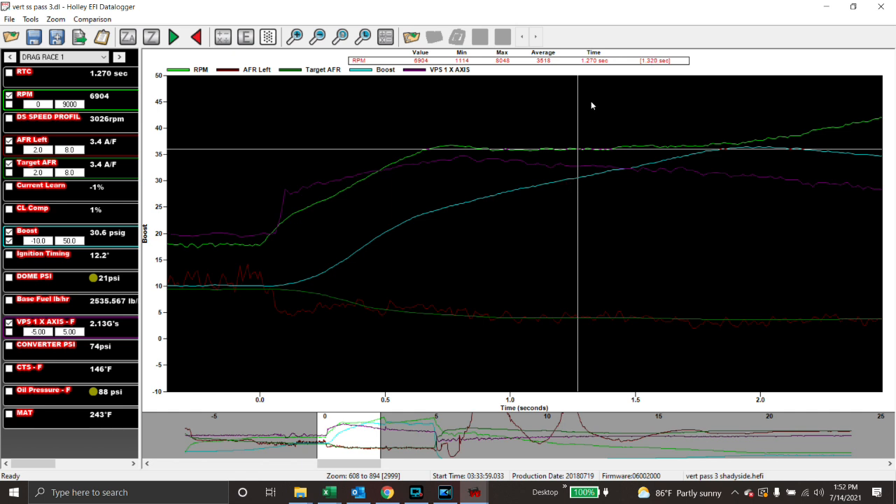
{"action": "left_click_drag", "start_coordinate": [589, 108], "coordinate": [244, 149]}
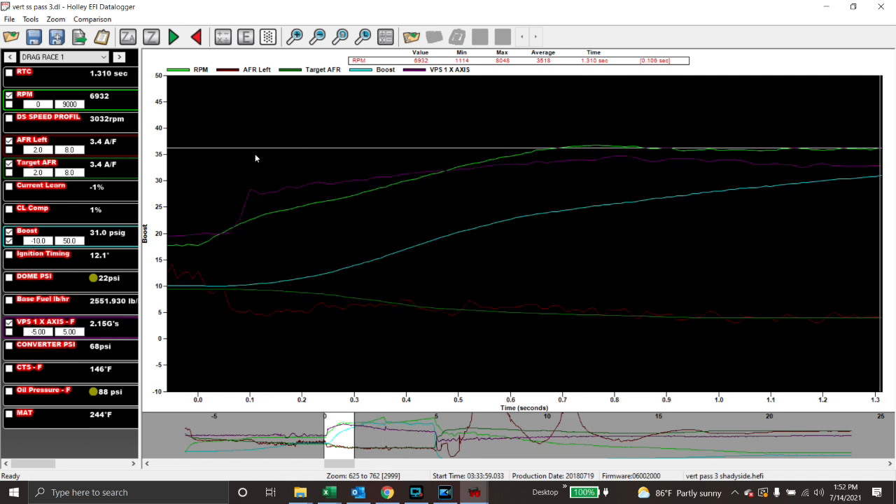
Step the time marker through the launch from 0.07 s to 0.51 s, reading boost.
{"action": "left_click", "coordinate": [541, 147]}
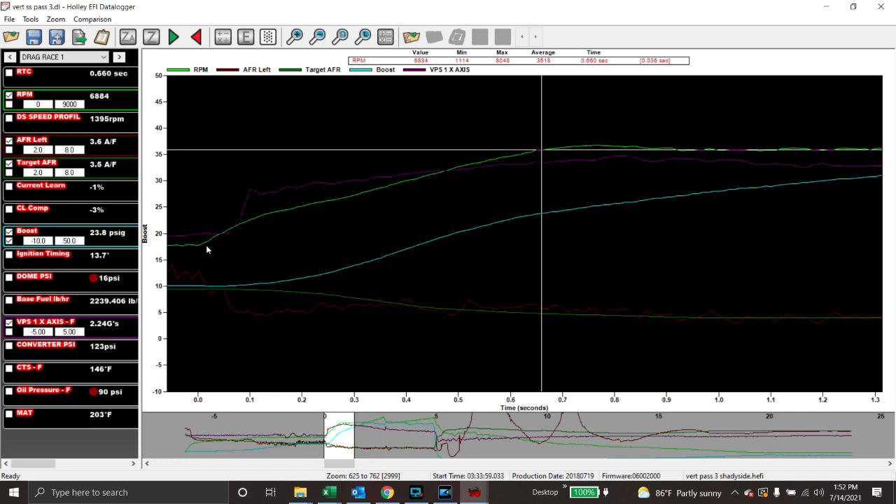
{"action": "left_click", "coordinate": [234, 283]}
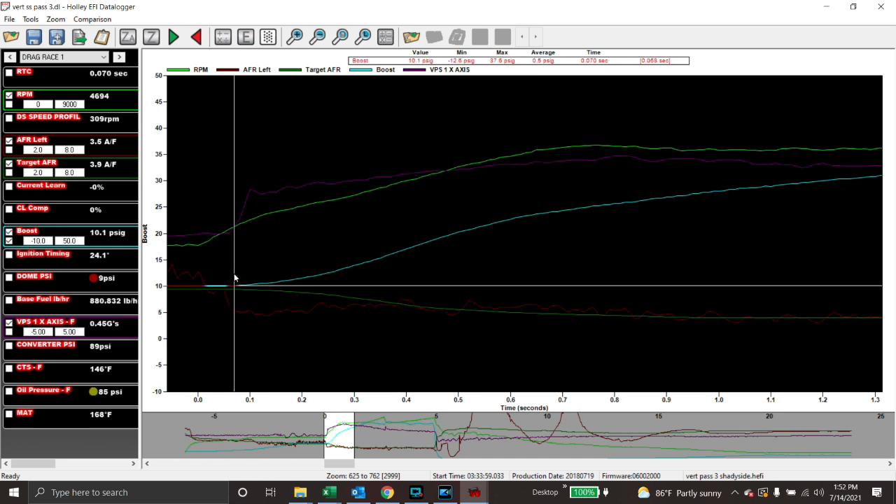
{"action": "left_click", "coordinate": [270, 258]}
{"action": "left_click", "coordinate": [365, 255]}
{"action": "left_click", "coordinate": [426, 240]}
{"action": "left_click", "coordinate": [465, 234]}
Read values from 0.6 to 0.85 s, settle at 0.52 s, and bring up Graph Setup.
{"action": "left_click", "coordinate": [536, 203]}
{"action": "left_click", "coordinate": [560, 201]}
{"action": "left_click", "coordinate": [604, 196]}
{"action": "left_click", "coordinate": [638, 188]}
{"action": "left_click", "coordinate": [536, 198]}
{"action": "left_click", "coordinate": [468, 212]}
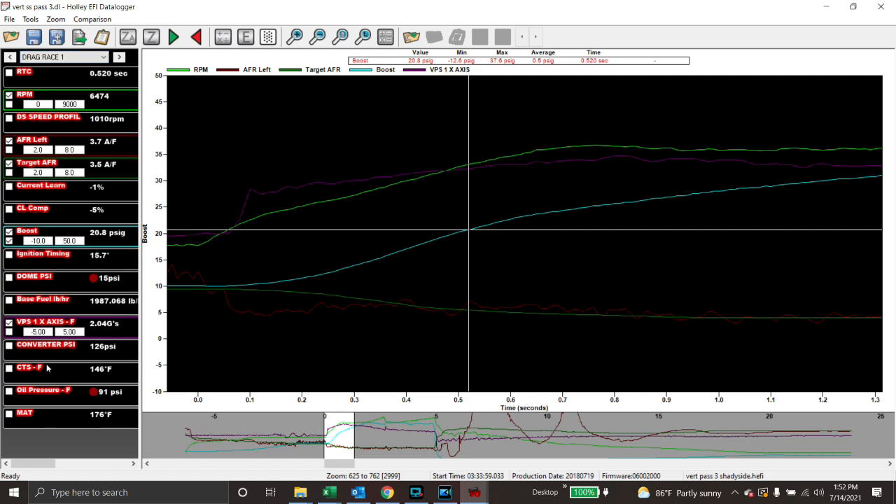
{"action": "left_click", "coordinate": [245, 37]}
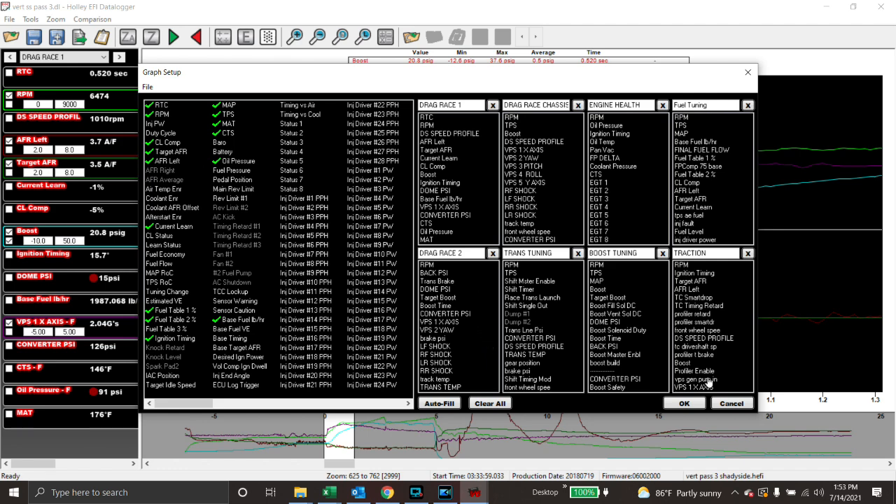
Cancel Graph Setup and page past ENGINE HEALTH and TRANS TUNING toward BOOST TUNING.
{"action": "left_click", "coordinate": [732, 403]}
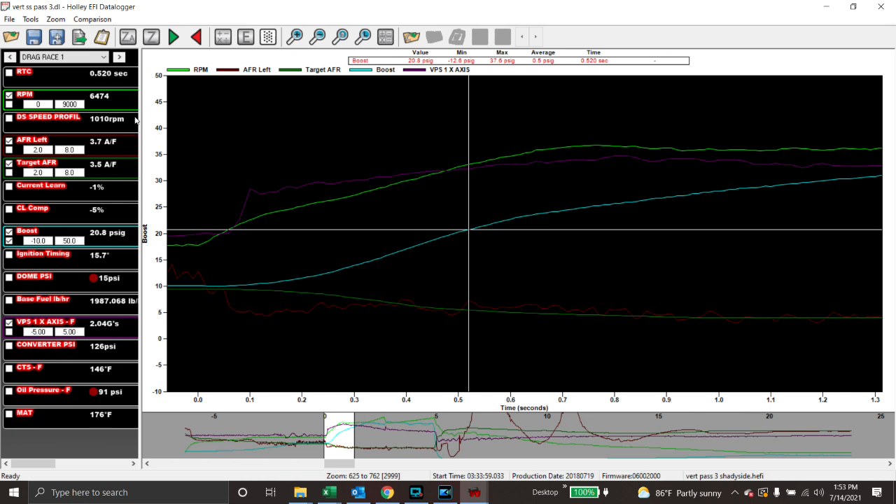
{"action": "left_click", "coordinate": [121, 58]}
{"action": "left_click", "coordinate": [121, 57]}
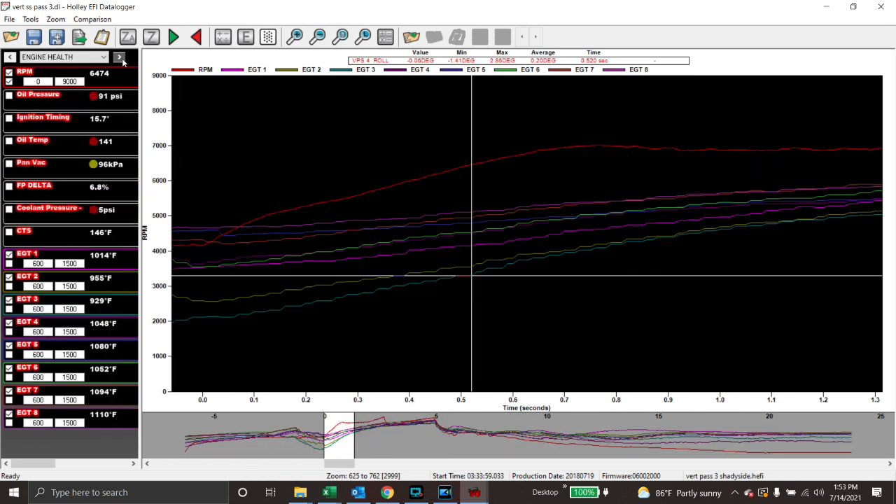
{"action": "left_click", "coordinate": [121, 58]}
{"action": "left_click", "coordinate": [120, 58]}
{"action": "left_click", "coordinate": [121, 58]}
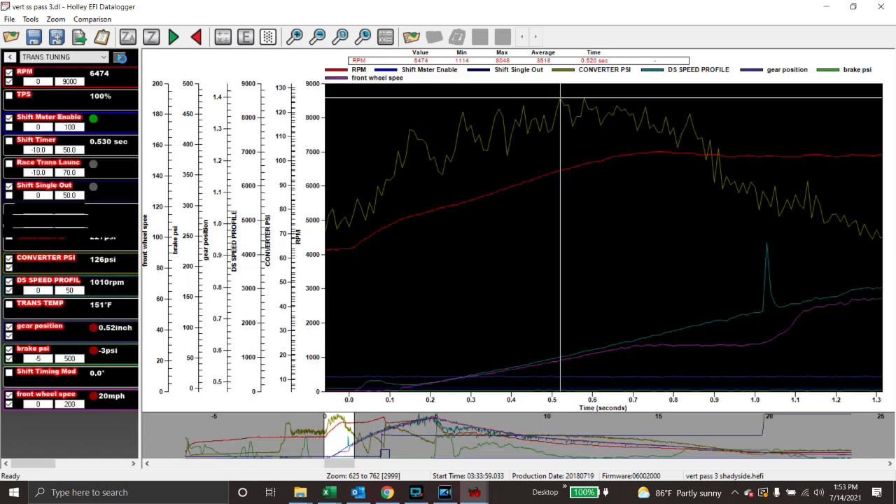
{"action": "left_click", "coordinate": [121, 58]}
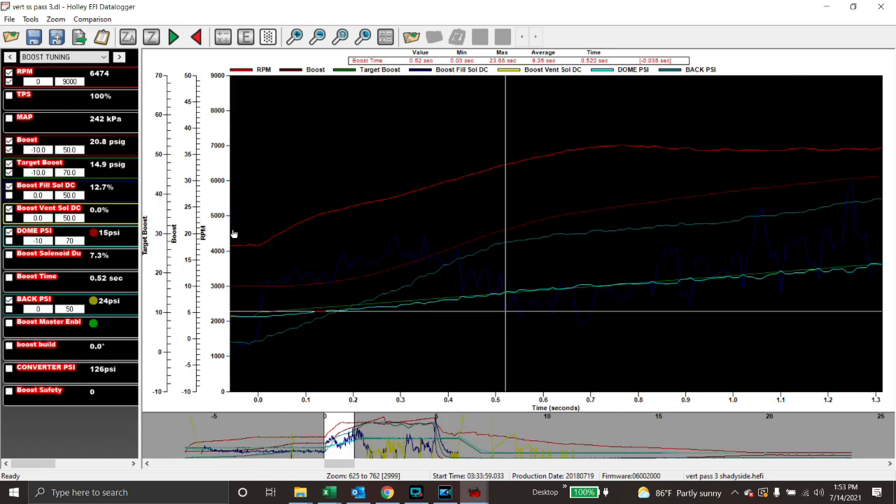
Hide the Boost Fill Sol DC and Boost Vent Sol DC traces and set the Target Boost maximum to 40.
{"action": "left_click", "coordinate": [8, 187]}
{"action": "left_click", "coordinate": [8, 210]}
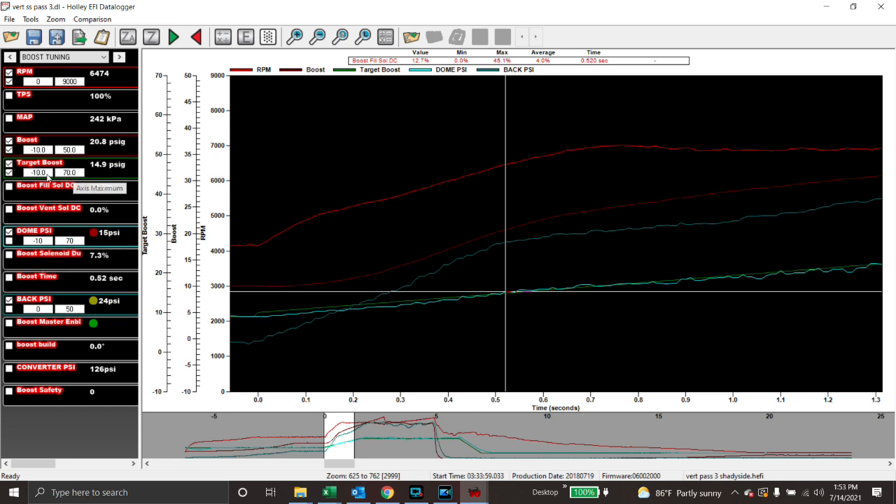
{"action": "left_click", "coordinate": [73, 173]}
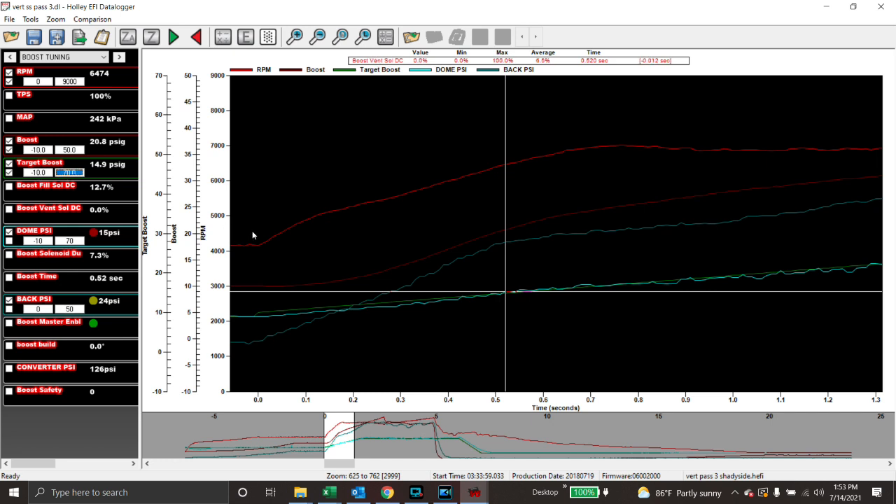
{"action": "type", "text": "40"}
{"action": "key", "text": "Return"}
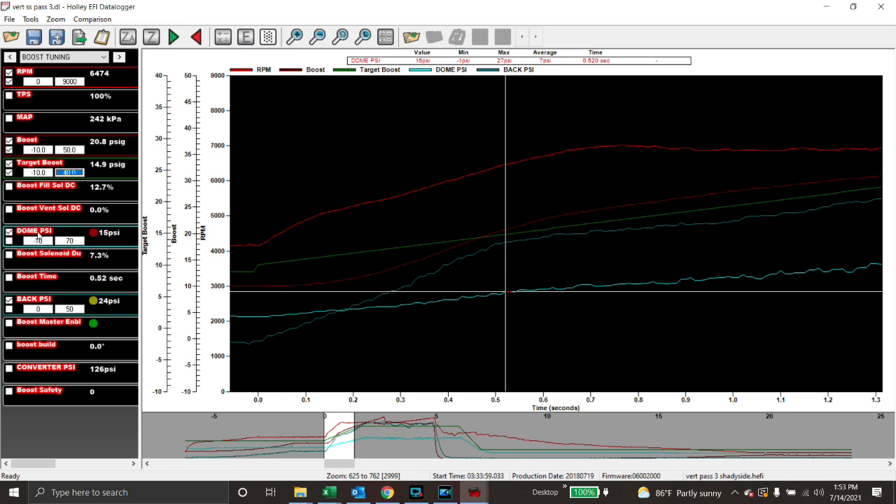
Set the DOME PSI maximum to 40 and hide the BACK PSI and Boost traces.
{"action": "left_click", "coordinate": [79, 242]}
{"action": "type", "text": "40"}
{"action": "key", "text": "Return"}
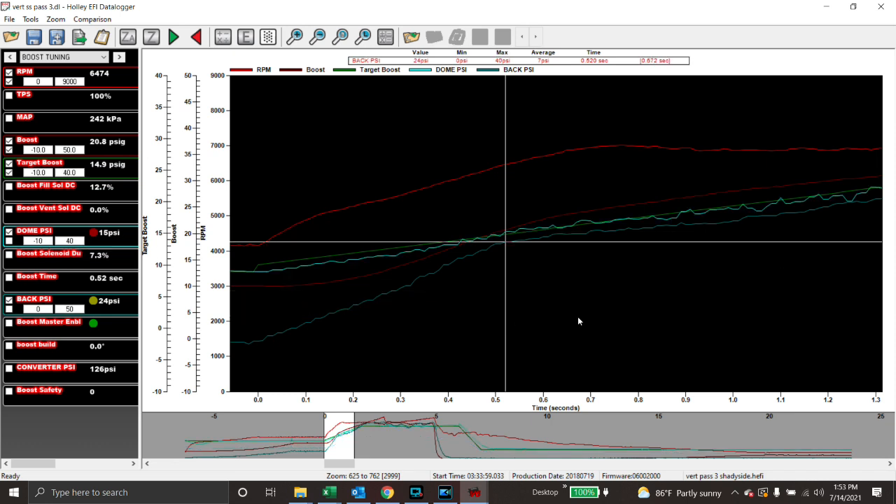
{"action": "left_click", "coordinate": [9, 300]}
{"action": "left_click", "coordinate": [9, 140]}
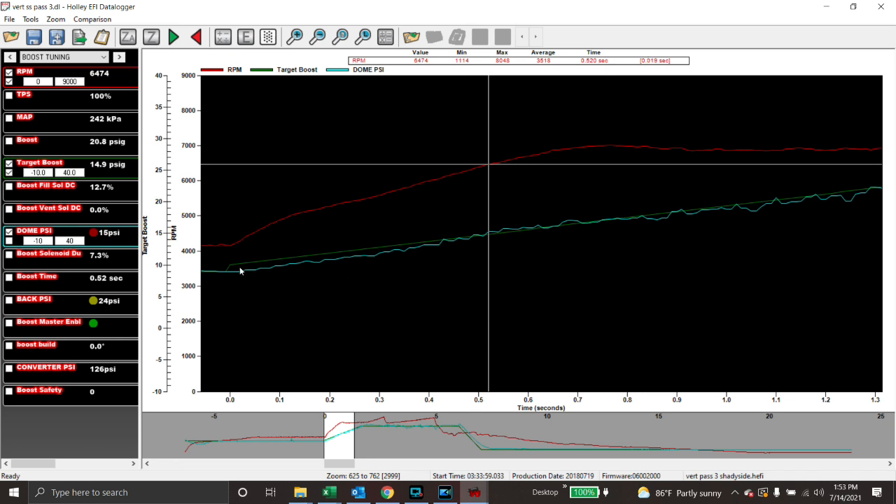
Step the time marker from launch through 0.09, 0.23, 0.62, 0.80 and 0.87 s to 1.27 s.
{"action": "left_click", "coordinate": [220, 215]}
{"action": "left_click", "coordinate": [225, 214]}
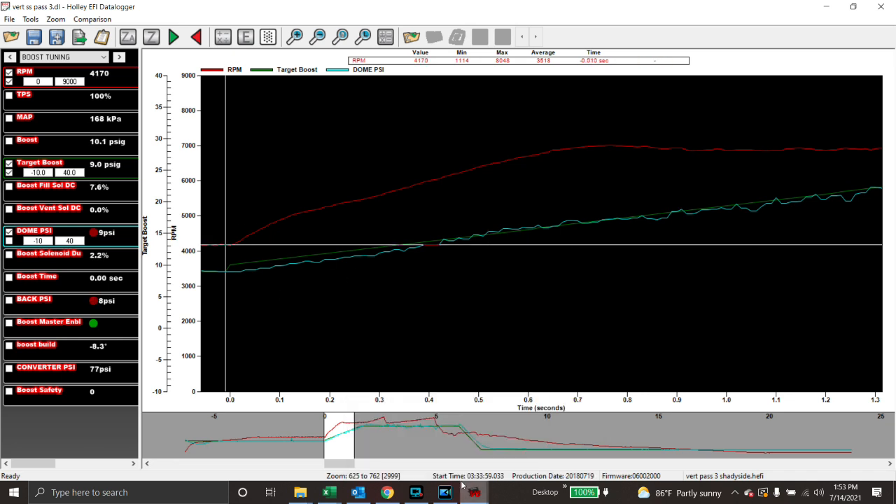
{"action": "key", "text": "Right"}
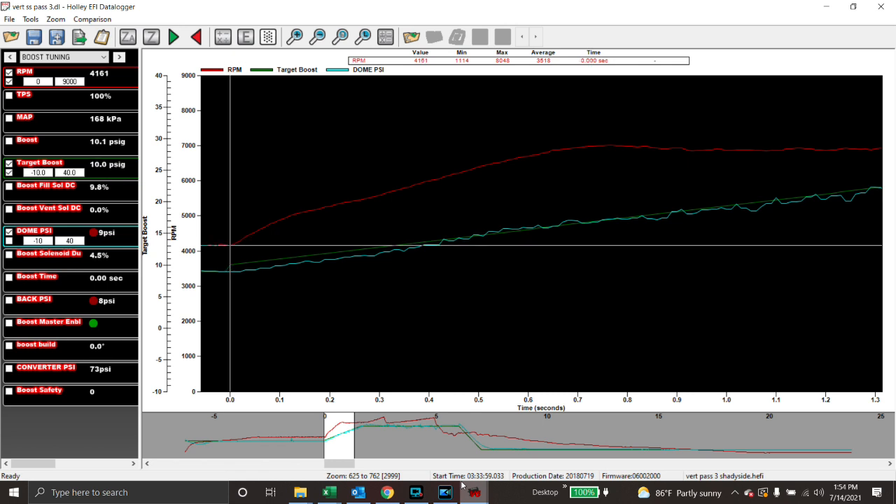
{"action": "key", "text": "Right"}
{"action": "key", "text": "Right"}
{"action": "key", "text": "Right"}
{"action": "key", "text": "Right"}
{"action": "key", "text": "Right"}
{"action": "key", "text": "Right"}
{"action": "key", "text": "Right"}
{"action": "key", "text": "Right"}
{"action": "key", "text": "Right"}
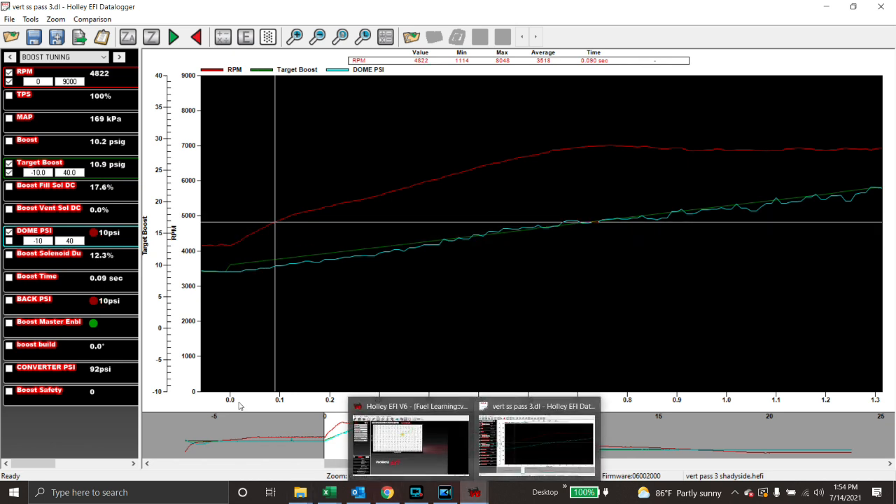
{"action": "left_click", "coordinate": [344, 283]}
{"action": "key", "text": "Right"}
{"action": "key", "text": "Right"}
{"action": "key", "text": "Right"}
{"action": "key", "text": "Right"}
{"action": "key", "text": "Right"}
{"action": "key", "text": "Right"}
{"action": "key", "text": "Right"}
{"action": "key", "text": "Right"}
{"action": "key", "text": "Right"}
{"action": "key", "text": "Right"}
{"action": "key", "text": "Right"}
{"action": "key", "text": "Right"}
{"action": "key", "text": "Right"}
{"action": "key", "text": "Right"}
{"action": "key", "text": "Right"}
{"action": "key", "text": "Right"}
{"action": "key", "text": "Right"}
{"action": "key", "text": "Right"}
{"action": "key", "text": "Right"}
{"action": "key", "text": "Right"}
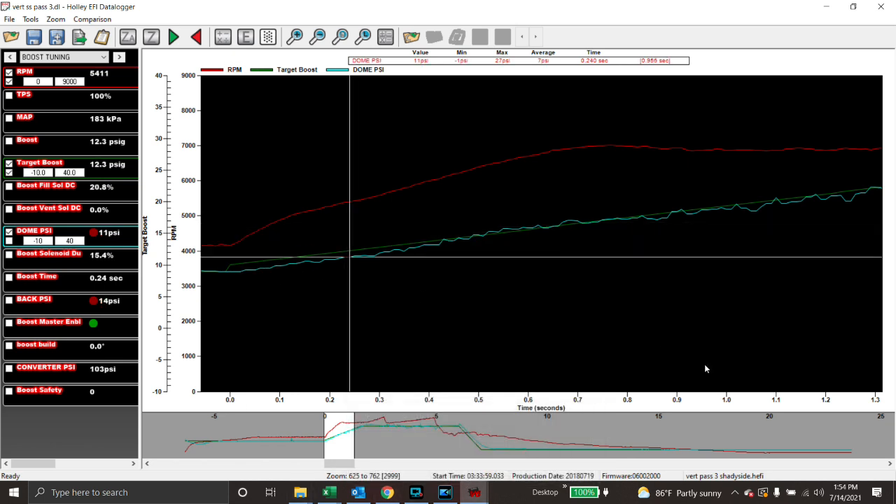
{"action": "key", "text": "Right"}
{"action": "key", "text": "Right"}
{"action": "key", "text": "Right"}
{"action": "key", "text": "Right"}
{"action": "key", "text": "Right"}
{"action": "key", "text": "Right"}
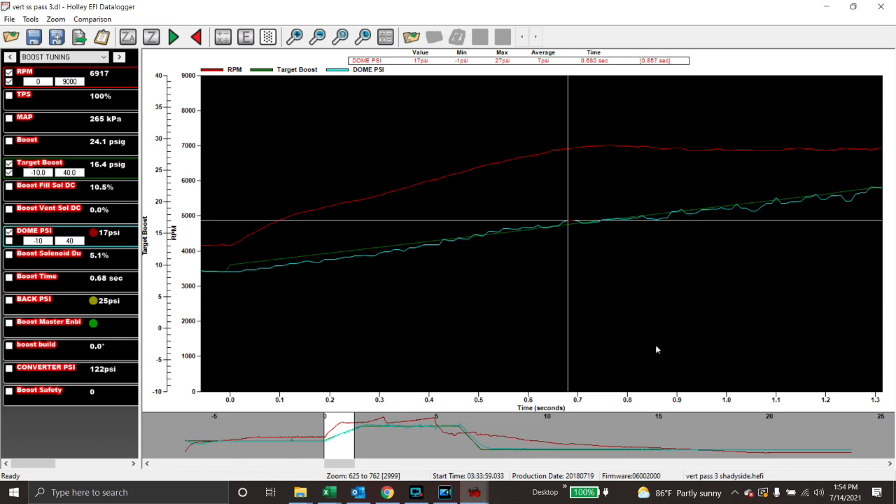
{"action": "key", "text": "Right"}
{"action": "key", "text": "Right"}
{"action": "key", "text": "Right"}
{"action": "key", "text": "Right"}
{"action": "key", "text": "Right"}
{"action": "key", "text": "Right"}
{"action": "key", "text": "Right"}
{"action": "key", "text": "Right"}
{"action": "key", "text": "Right"}
{"action": "key", "text": "Right"}
{"action": "key", "text": "Right"}
{"action": "key", "text": "Right"}
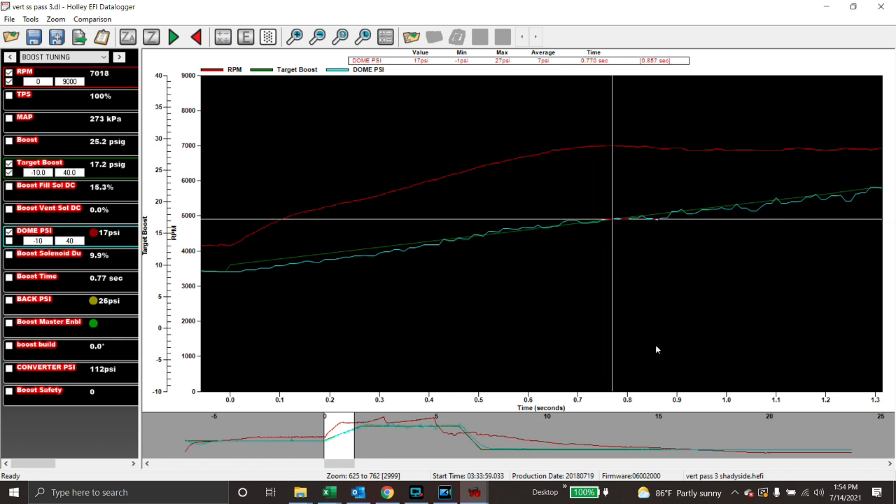
{"action": "key", "text": "Right"}
{"action": "key", "text": "Right"}
{"action": "key", "text": "Right"}
{"action": "key", "text": "Right"}
{"action": "key", "text": "Right"}
{"action": "key", "text": "Right"}
{"action": "key", "text": "Right"}
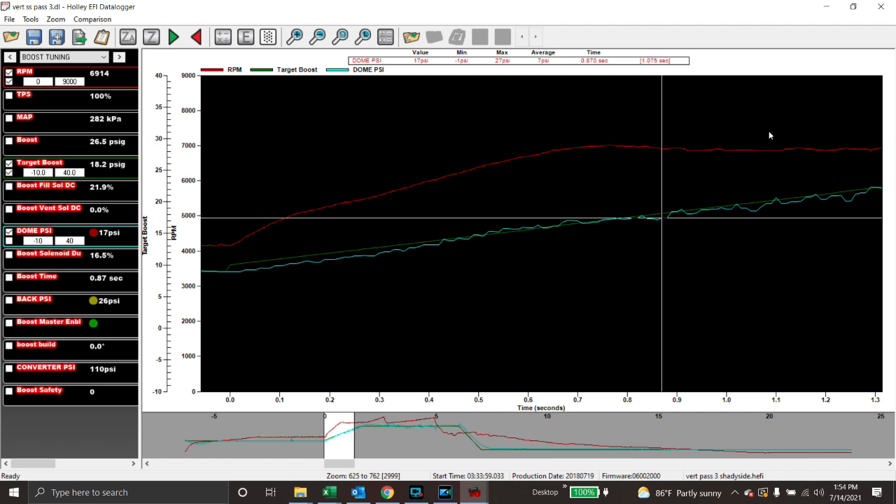
{"action": "left_click", "coordinate": [860, 130]}
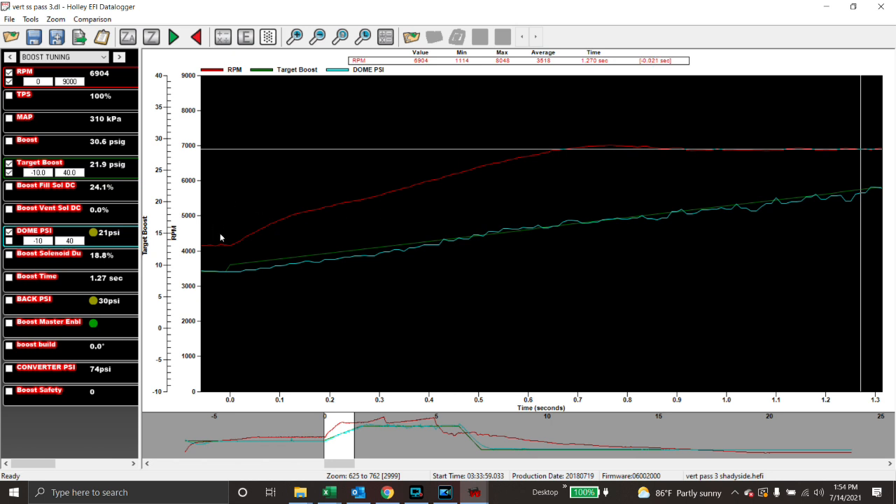
Hide DOME PSI, show the Boost trace again, and set the marker at launch, 0.000 s.
{"action": "left_click", "coordinate": [9, 233]}
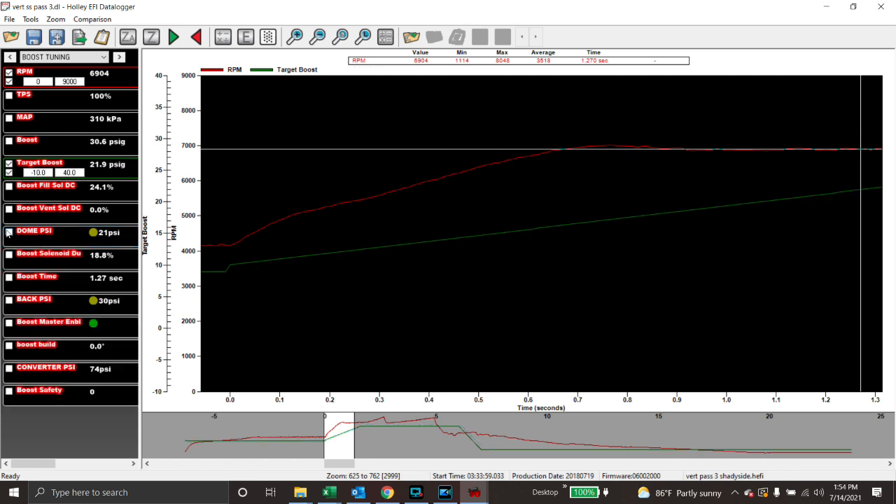
{"action": "left_click", "coordinate": [9, 141]}
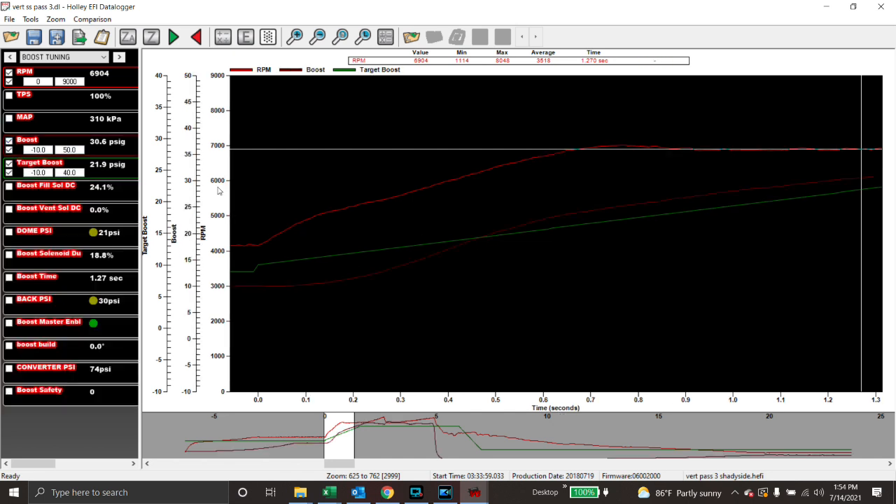
{"action": "left_click", "coordinate": [330, 238]}
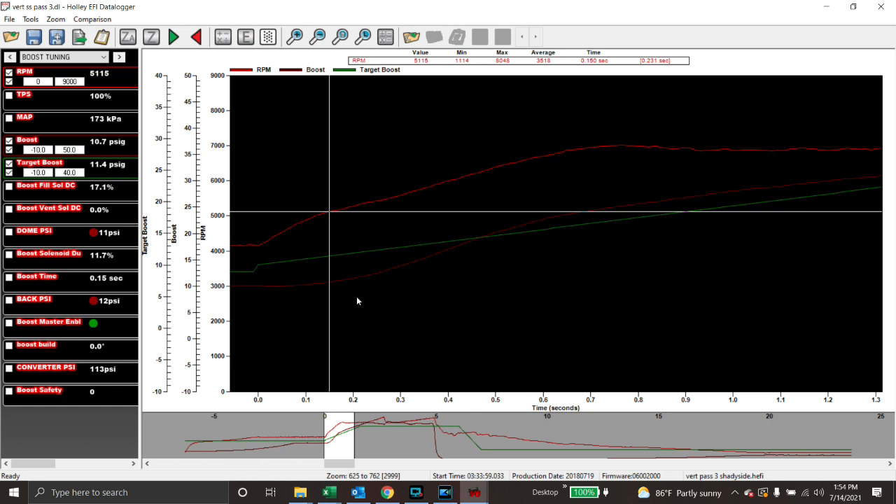
{"action": "left_click", "coordinate": [244, 294]}
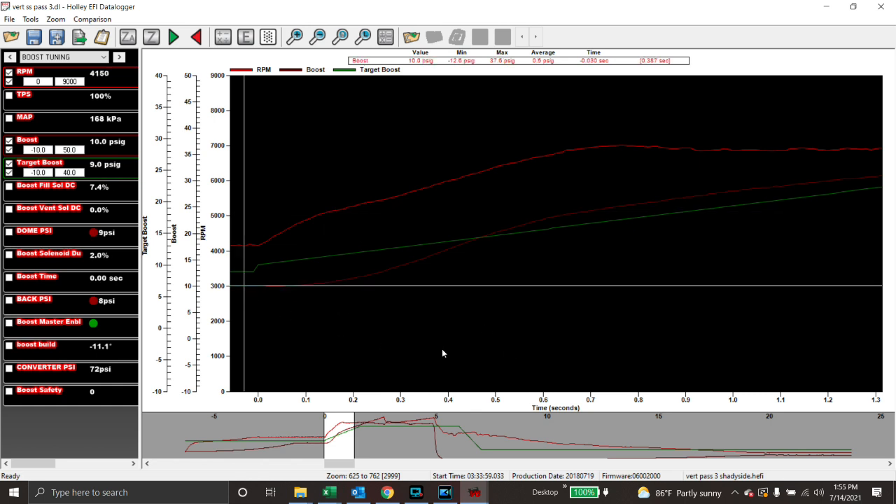
{"action": "key", "text": "Right"}
{"action": "key", "text": "Right"}
{"action": "key", "text": "Right"}
{"action": "key", "text": "Right"}
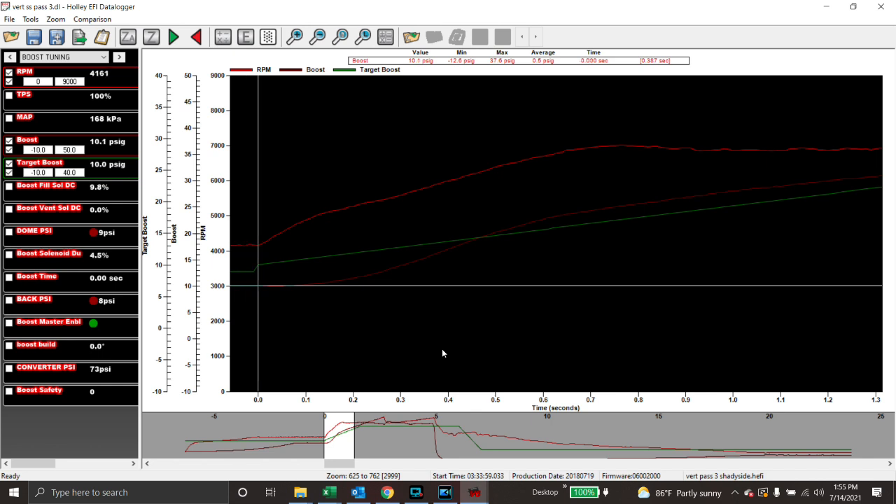
{"action": "key", "text": "Left"}
{"action": "key", "text": "Left"}
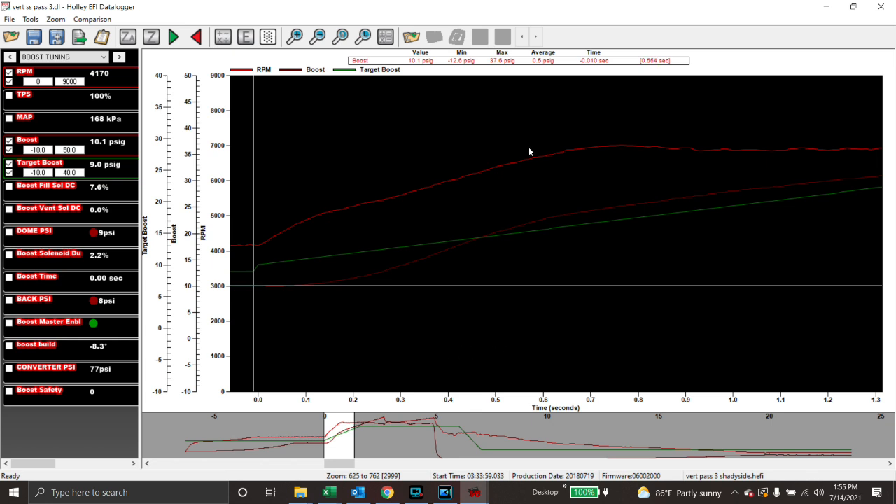
{"action": "key", "text": "Right"}
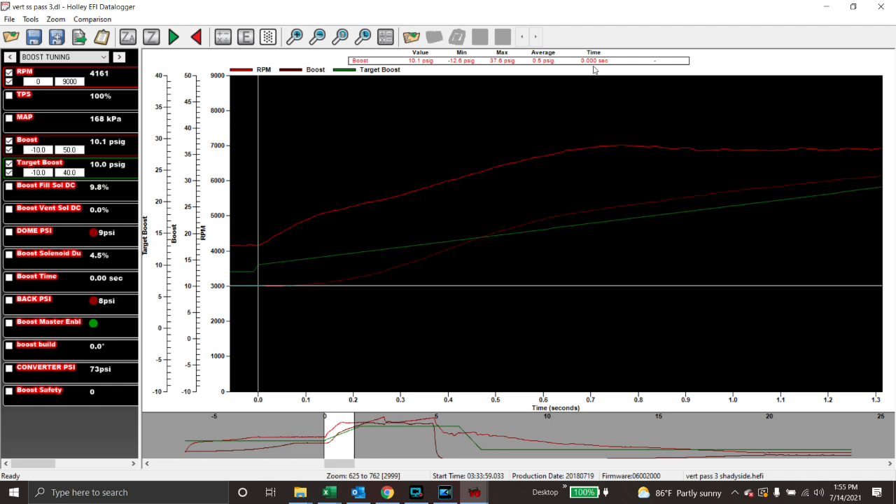
Read boost at 0.07, 0.15, 0.19 and 0.10 s, then return to the Holley EFI V6 tune.
{"action": "key", "text": "Right"}
{"action": "key", "text": "Right"}
{"action": "key", "text": "Right"}
{"action": "key", "text": "Right"}
{"action": "key", "text": "Right"}
{"action": "key", "text": "Right"}
{"action": "key", "text": "Right"}
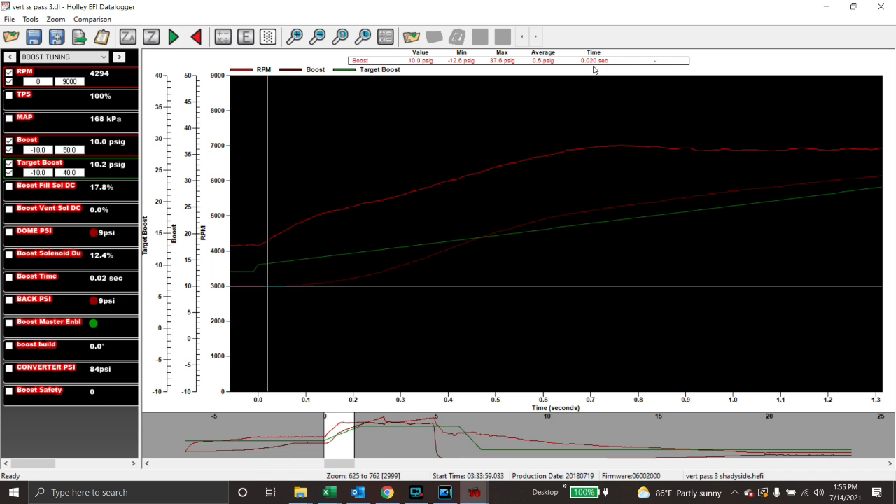
{"action": "key", "text": "Right"}
{"action": "key", "text": "Right"}
{"action": "key", "text": "Right"}
{"action": "key", "text": "Right"}
{"action": "key", "text": "Right"}
{"action": "key", "text": "Right"}
{"action": "key", "text": "Right"}
{"action": "key", "text": "Right"}
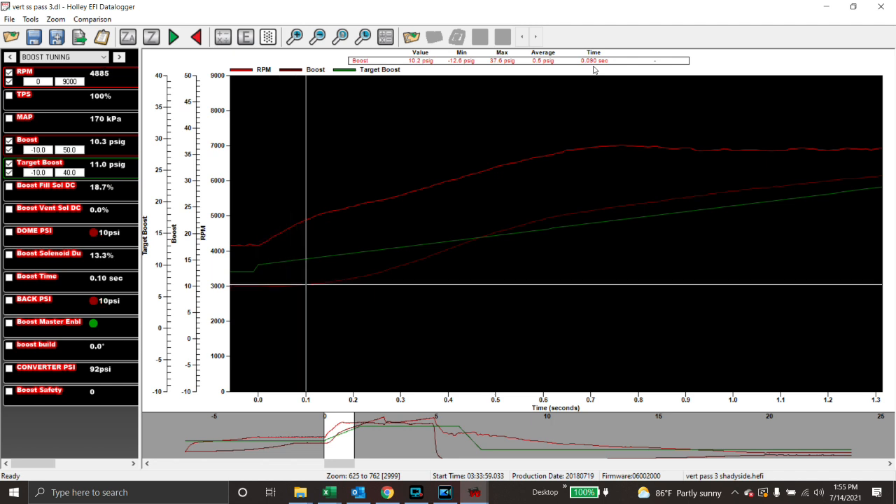
{"action": "key", "text": "Right"}
{"action": "key", "text": "Right"}
{"action": "key", "text": "Right"}
{"action": "key", "text": "Right"}
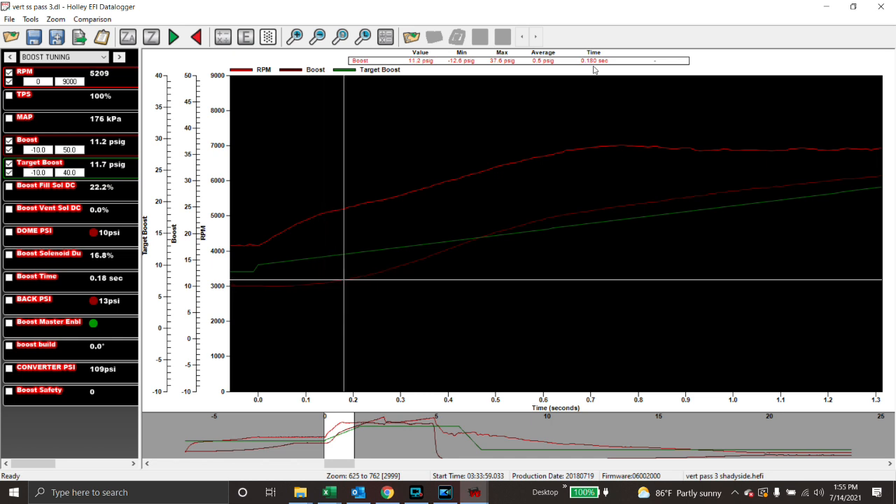
{"action": "key", "text": "Left"}
{"action": "key", "text": "Left"}
{"action": "key", "text": "Left"}
{"action": "key", "text": "Left"}
{"action": "key", "text": "Left"}
{"action": "key", "text": "Left"}
{"action": "key", "text": "Left"}
{"action": "key", "text": "Left"}
{"action": "key", "text": "Left"}
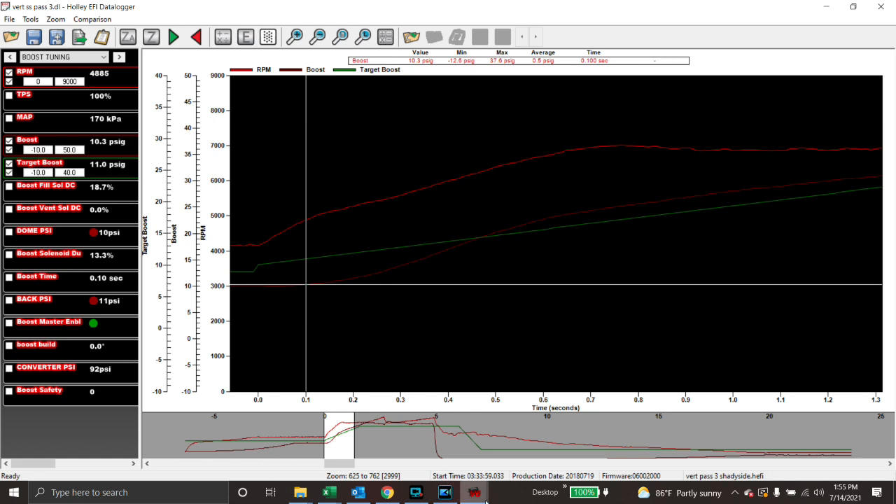
{"action": "mouse_move", "coordinate": [481, 499]}
{"action": "left_click", "coordinate": [445, 429]}
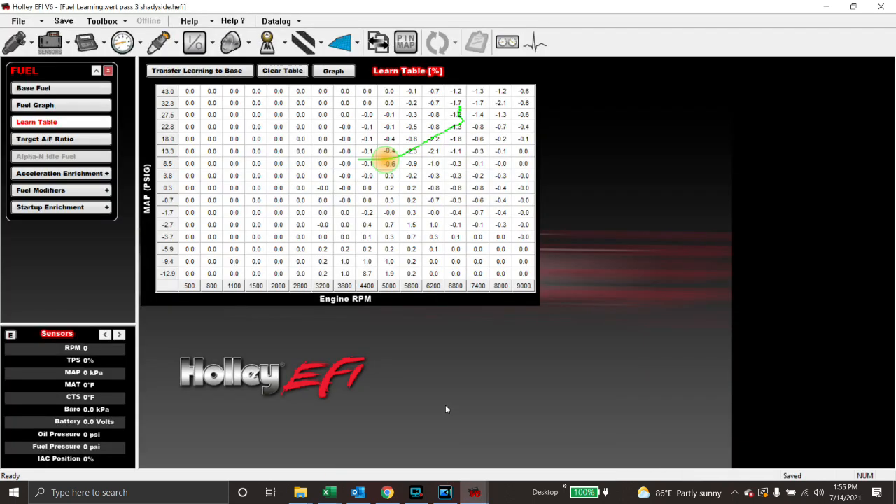
Check the Boost vs Time curve's 10.0, 11.9 and 25.0 psig dome points, then return to the datalog.
{"action": "left_click", "coordinate": [230, 45]}
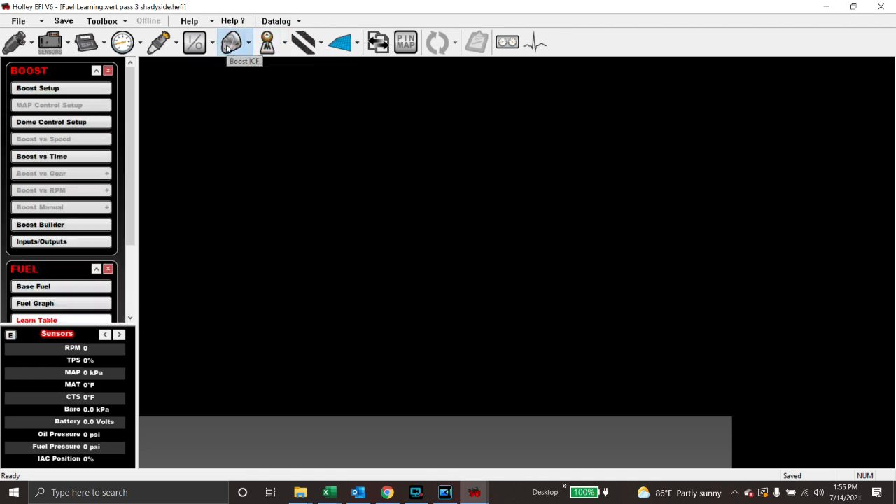
{"action": "left_click", "coordinate": [41, 156]}
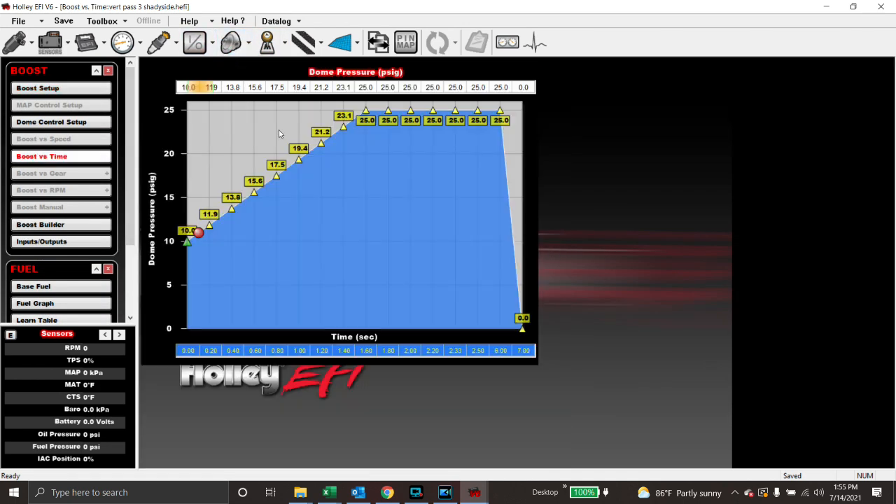
{"action": "left_click", "coordinate": [185, 90]}
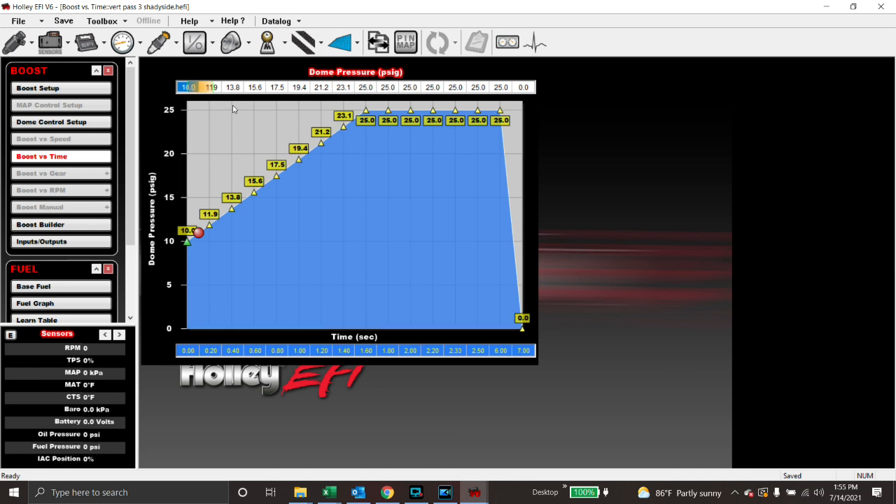
{"action": "left_click", "coordinate": [212, 87]}
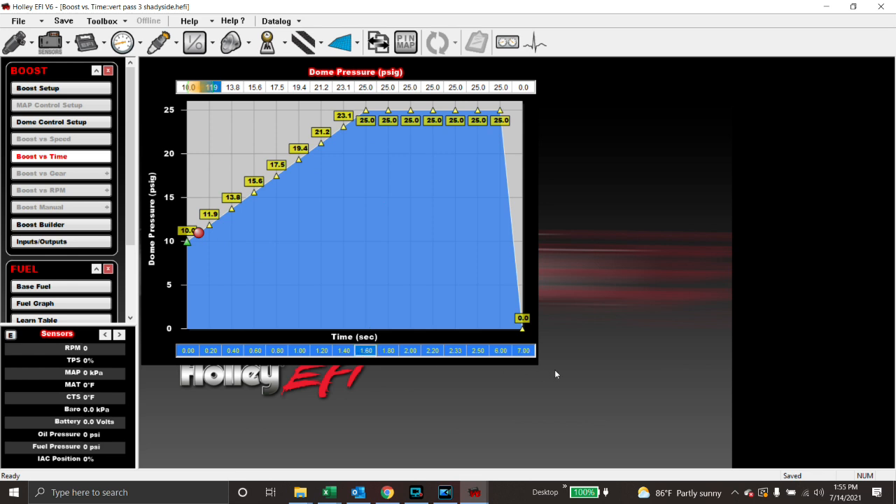
{"action": "left_click", "coordinate": [364, 90]}
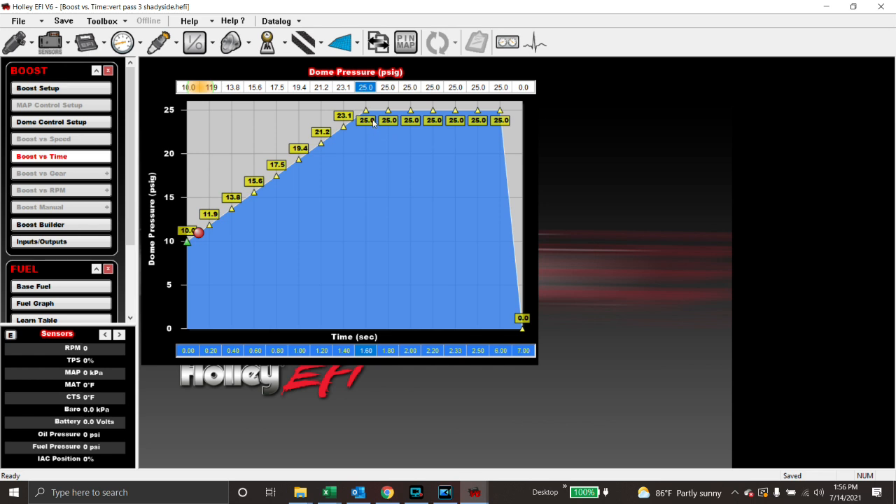
{"action": "left_click", "coordinate": [187, 89]}
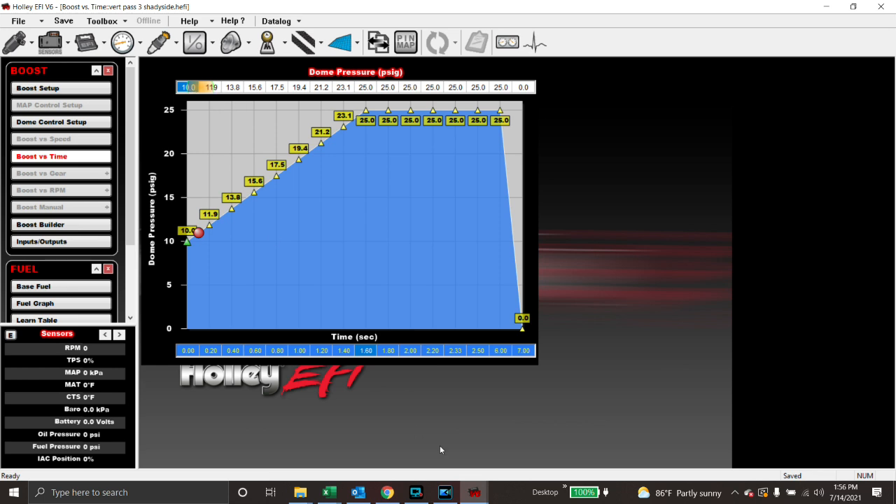
{"action": "mouse_move", "coordinate": [472, 498]}
{"action": "left_click", "coordinate": [522, 453]}
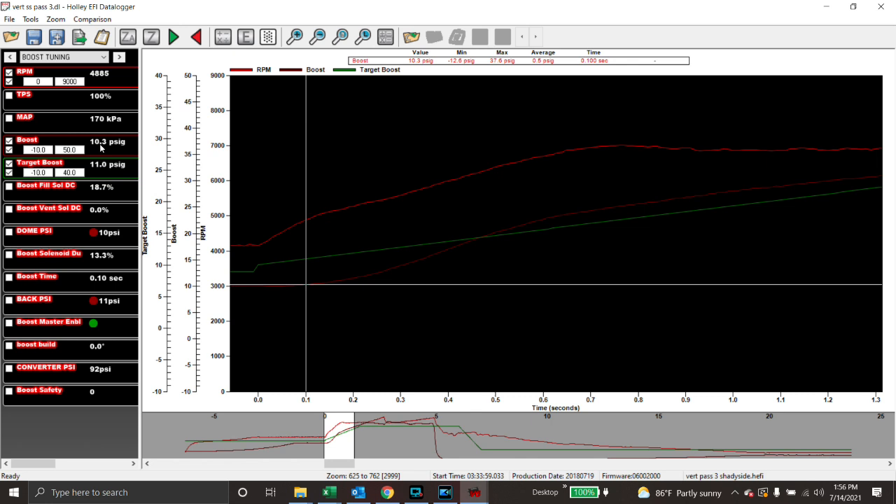
Compare boost with target boost at 0.19–0.20 s, just before launch, and at 0.000 s.
{"action": "left_click", "coordinate": [353, 356]}
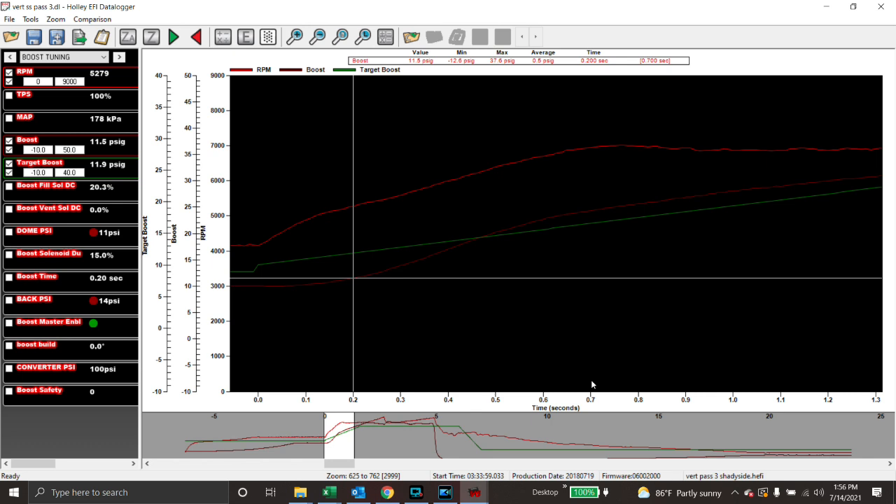
{"action": "key", "text": "Left"}
{"action": "key", "text": "Right"}
{"action": "key", "text": "Right"}
{"action": "key", "text": "Right"}
{"action": "key", "text": "Right"}
{"action": "key", "text": "Right"}
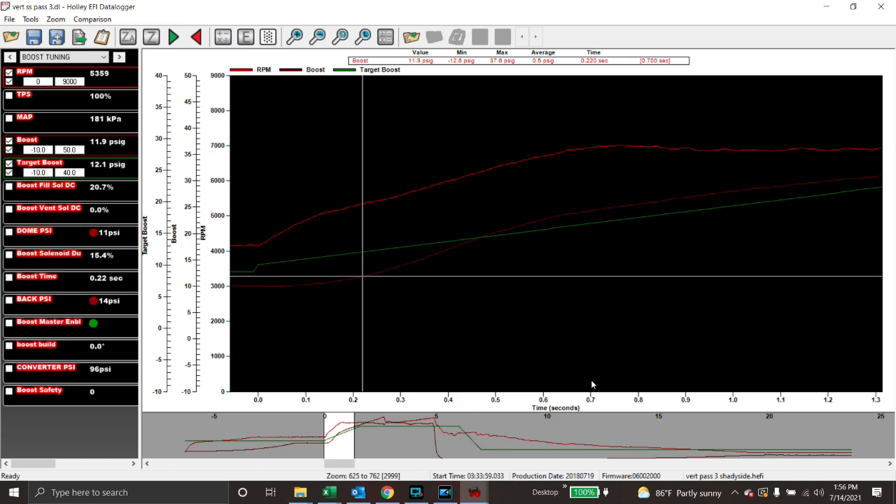
{"action": "key", "text": "Left"}
{"action": "key", "text": "Left"}
{"action": "key", "text": "Left"}
{"action": "key", "text": "Left"}
{"action": "key", "text": "Left"}
{"action": "key", "text": "Left"}
{"action": "key", "text": "Left"}
{"action": "key", "text": "Left"}
{"action": "key", "text": "Left"}
{"action": "key", "text": "Left"}
{"action": "key", "text": "Left"}
{"action": "key", "text": "Left"}
{"action": "key", "text": "Left"}
{"action": "key", "text": "Left"}
{"action": "key", "text": "Left"}
{"action": "key", "text": "Left"}
{"action": "key", "text": "Left"}
{"action": "key", "text": "Left"}
{"action": "key", "text": "Left"}
{"action": "key", "text": "Left"}
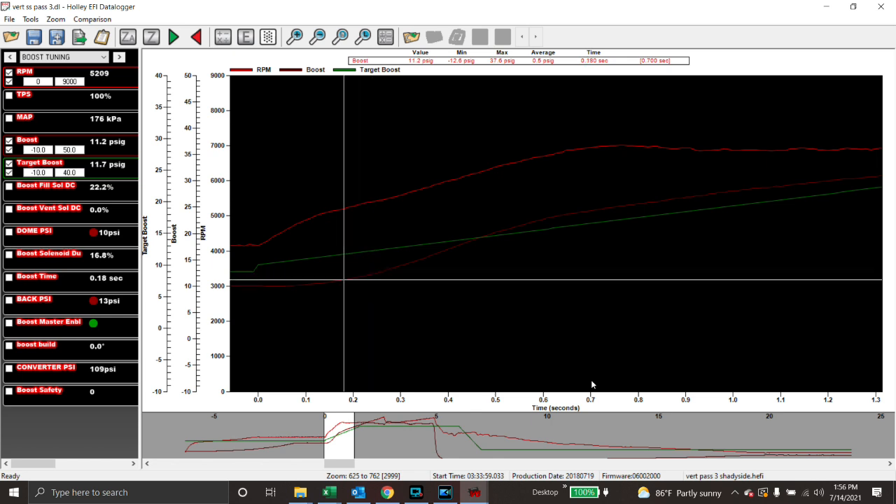
{"action": "key", "text": "Left"}
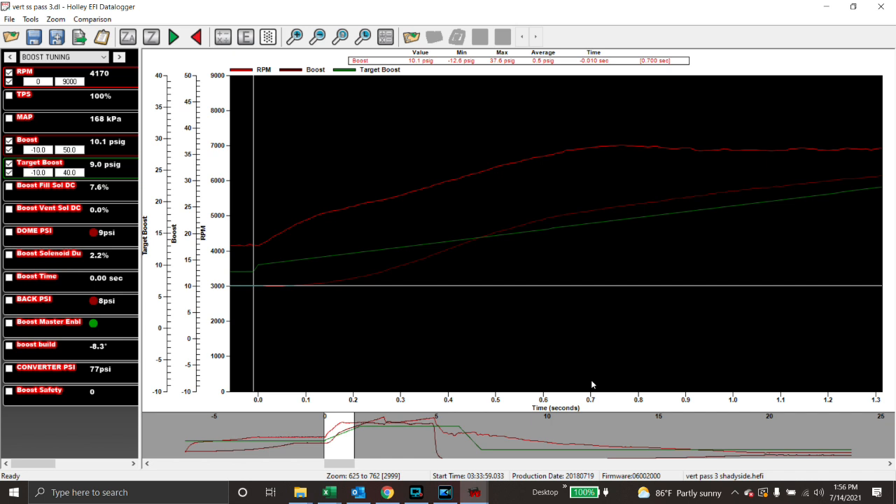
{"action": "key", "text": "Left"}
{"action": "key", "text": "Right"}
{"action": "key", "text": "Right"}
{"action": "key", "text": "Left"}
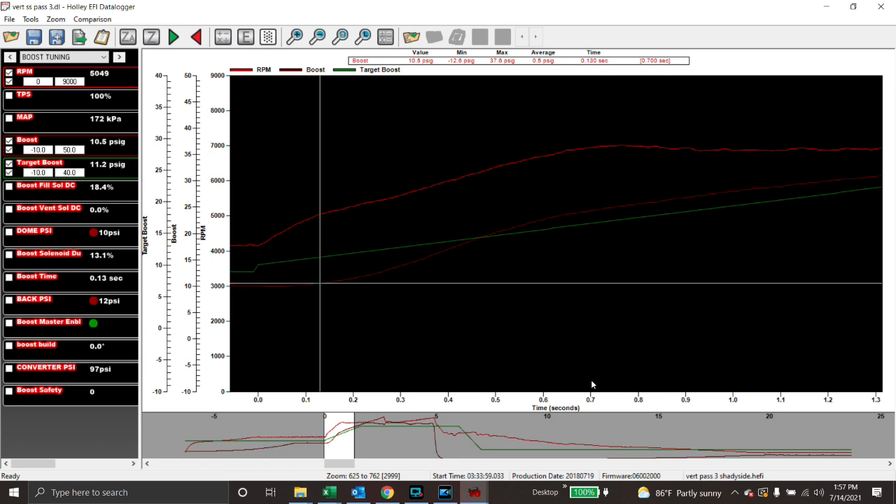
{"action": "key", "text": "Left"}
{"action": "key", "text": "Left"}
{"action": "key", "text": "Left"}
{"action": "key", "text": "Left"}
{"action": "key", "text": "Left"}
{"action": "key", "text": "Left"}
{"action": "key", "text": "Left"}
{"action": "key", "text": "Left"}
{"action": "key", "text": "Left"}
{"action": "key", "text": "Left"}
{"action": "key", "text": "Left"}
{"action": "key", "text": "Left"}
{"action": "key", "text": "Left"}
{"action": "key", "text": "Left"}
{"action": "key", "text": "Left"}
{"action": "key", "text": "Left"}
{"action": "key", "text": "Left"}
{"action": "key", "text": "Left"}
{"action": "key", "text": "Right"}
{"action": "key", "text": "Right"}
{"action": "key", "text": "Right"}
{"action": "key", "text": "Right"}
{"action": "key", "text": "Right"}
{"action": "key", "text": "Right"}
{"action": "key", "text": "Right"}
{"action": "key", "text": "Right"}
{"action": "key", "text": "Right"}
{"action": "key", "text": "Right"}
{"action": "key", "text": "Right"}
{"action": "key", "text": "Right"}
{"action": "key", "text": "Right"}
{"action": "key", "text": "Right"}
{"action": "key", "text": "Right"}
{"action": "key", "text": "Right"}
{"action": "key", "text": "Right"}
{"action": "key", "text": "Right"}
{"action": "key", "text": "Right"}
{"action": "key", "text": "Right"}
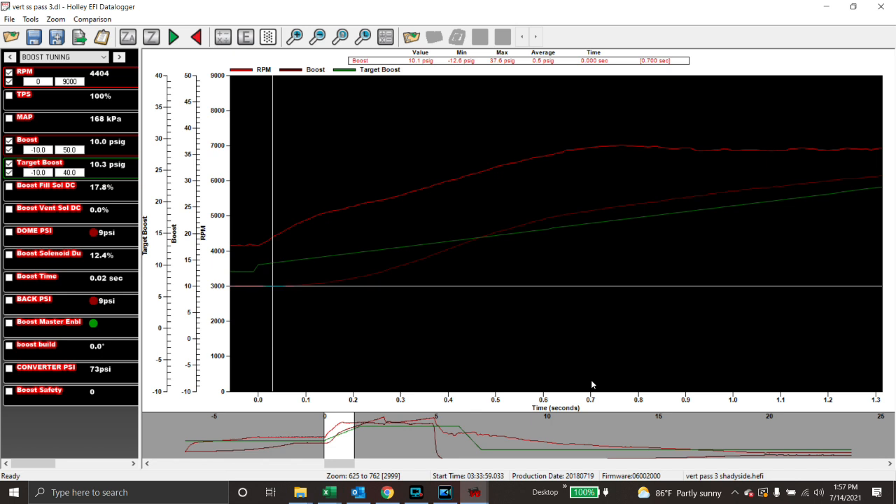
{"action": "key", "text": "Left"}
{"action": "key", "text": "Left"}
{"action": "key", "text": "Left"}
{"action": "key", "text": "Left"}
{"action": "key", "text": "Left"}
{"action": "key", "text": "Left"}
{"action": "key", "text": "Left"}
{"action": "key", "text": "Left"}
{"action": "key", "text": "Left"}
{"action": "key", "text": "Left"}
{"action": "key", "text": "Left"}
{"action": "key", "text": "Left"}
{"action": "key", "text": "Left"}
{"action": "key", "text": "Left"}
{"action": "key", "text": "Left"}
{"action": "key", "text": "Left"}
{"action": "key", "text": "Left"}
{"action": "key", "text": "Left"}
{"action": "key", "text": "Left"}
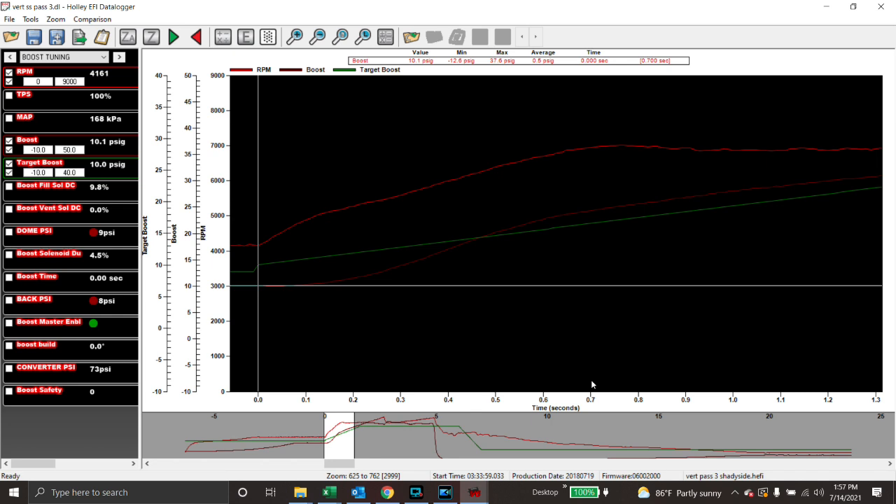
Read boost versus target at 0.37–0.48 s and 0.82 s, then return near launch and change channel group.
{"action": "key", "text": "Right"}
{"action": "key", "text": "Right"}
{"action": "key", "text": "Right"}
{"action": "key", "text": "Right"}
{"action": "key", "text": "Right"}
{"action": "key", "text": "Right"}
{"action": "key", "text": "Right"}
{"action": "key", "text": "Right"}
{"action": "key", "text": "Right"}
{"action": "key", "text": "Right"}
{"action": "key", "text": "Right"}
{"action": "key", "text": "Right"}
{"action": "key", "text": "Right"}
{"action": "key", "text": "Right"}
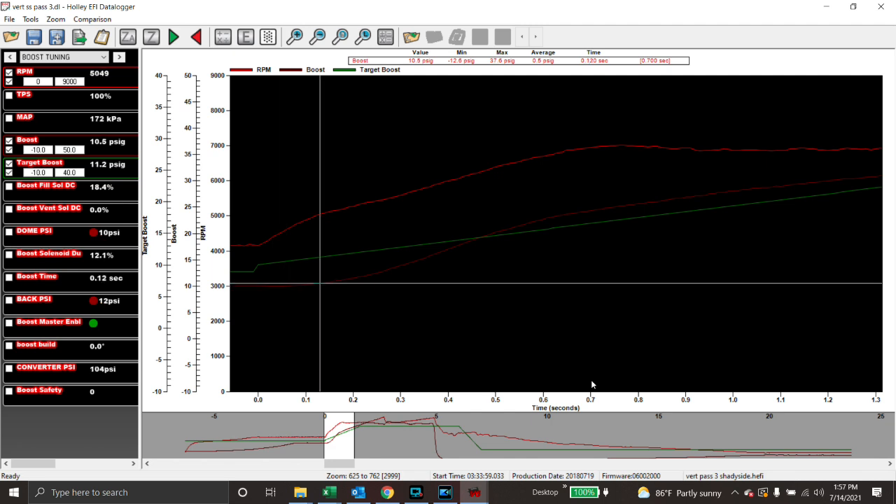
{"action": "key", "text": "Right"}
{"action": "key", "text": "Right"}
{"action": "key", "text": "Right"}
{"action": "key", "text": "Right"}
{"action": "key", "text": "Right"}
{"action": "key", "text": "Right"}
{"action": "key", "text": "Right"}
{"action": "key", "text": "Right"}
{"action": "key", "text": "Right"}
{"action": "key", "text": "Right"}
{"action": "key", "text": "Right"}
{"action": "key", "text": "Right"}
{"action": "key", "text": "Right"}
{"action": "key", "text": "Right"}
{"action": "key", "text": "Right"}
{"action": "key", "text": "Right"}
{"action": "key", "text": "Right"}
{"action": "key", "text": "Right"}
{"action": "key", "text": "Right"}
{"action": "key", "text": "Right"}
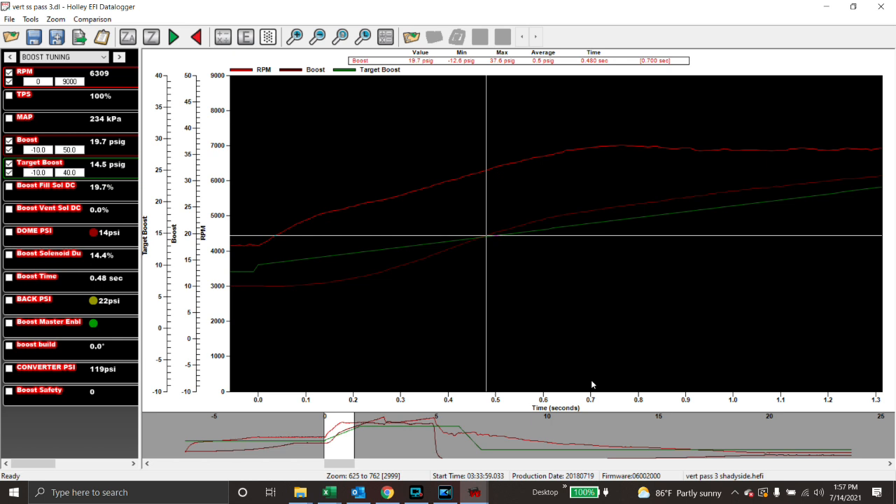
{"action": "key", "text": "Left"}
{"action": "key", "text": "Left"}
{"action": "key", "text": "Left"}
{"action": "key", "text": "Left"}
{"action": "key", "text": "Left"}
{"action": "key", "text": "Left"}
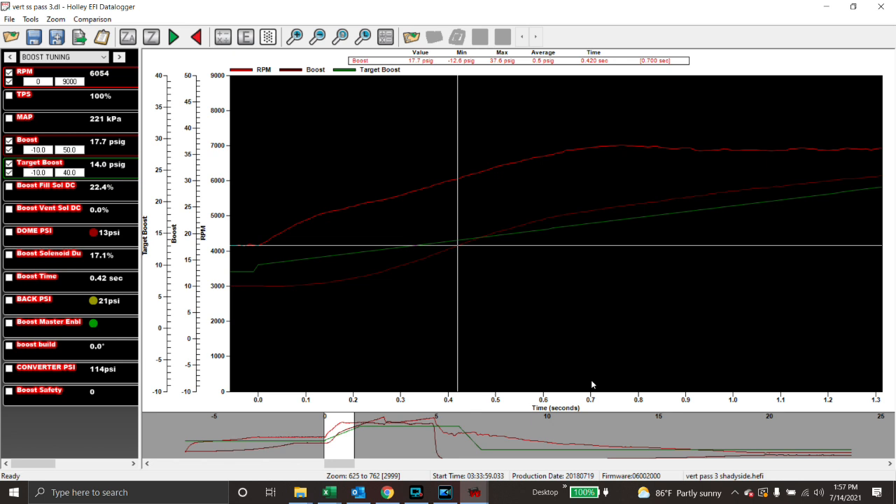
{"action": "key", "text": "Left"}
{"action": "key", "text": "Left"}
{"action": "key", "text": "Left"}
{"action": "key", "text": "Left"}
{"action": "key", "text": "Left"}
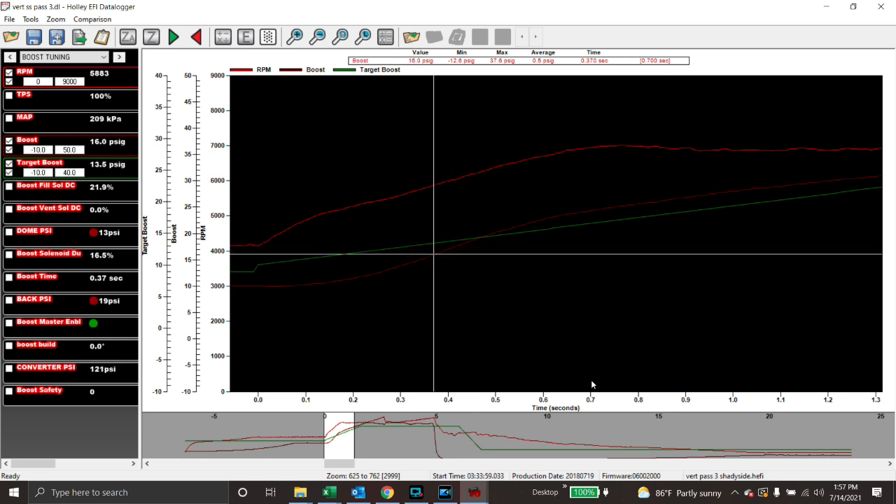
{"action": "key", "text": "Left"}
{"action": "key", "text": "Left"}
{"action": "key", "text": "Left"}
{"action": "key", "text": "Left"}
{"action": "key", "text": "Left"}
{"action": "key", "text": "Left"}
{"action": "key", "text": "Left"}
{"action": "key", "text": "Left"}
{"action": "key", "text": "Left"}
{"action": "key", "text": "Left"}
{"action": "key", "text": "Left"}
{"action": "key", "text": "Left"}
{"action": "key", "text": "Left"}
{"action": "key", "text": "Left"}
{"action": "key", "text": "Left"}
{"action": "key", "text": "Left"}
{"action": "key", "text": "Left"}
{"action": "key", "text": "Left"}
{"action": "key", "text": "Left"}
{"action": "key", "text": "Left"}
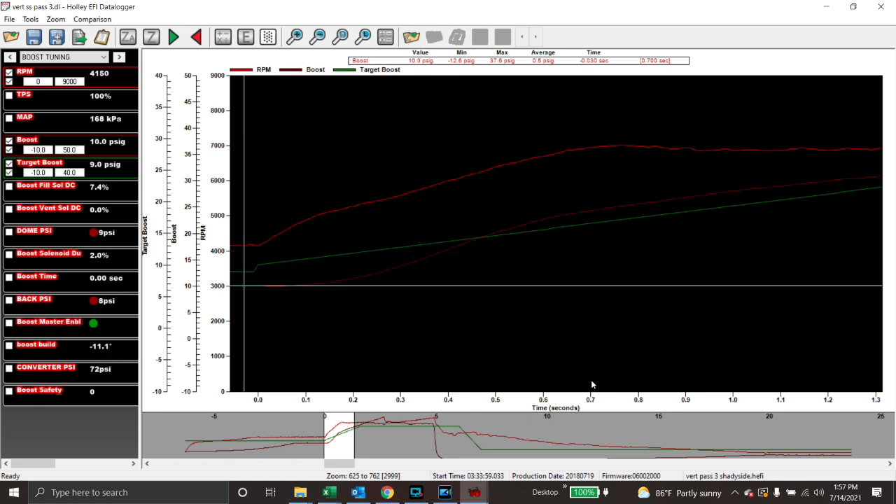
{"action": "key", "text": "Right"}
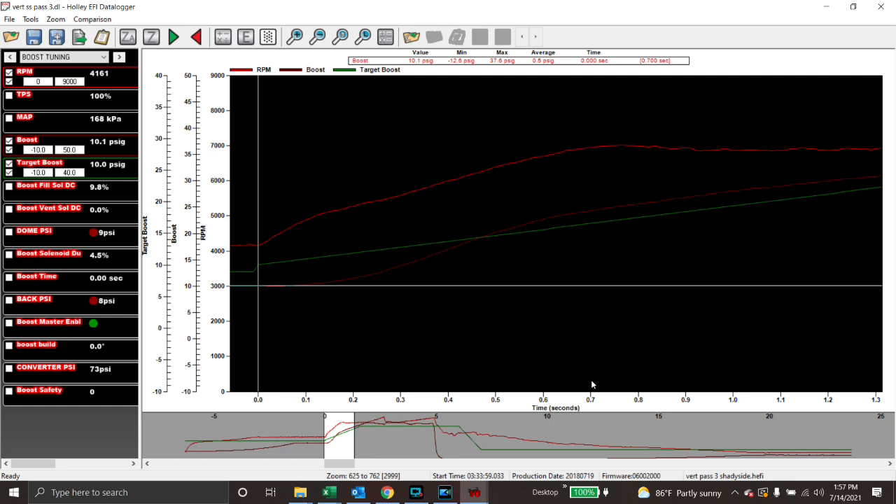
{"action": "key", "text": "Right"}
{"action": "key", "text": "Right"}
{"action": "key", "text": "Right"}
{"action": "key", "text": "Right"}
{"action": "key", "text": "Right"}
{"action": "key", "text": "Right"}
{"action": "key", "text": "Right"}
{"action": "key", "text": "Right"}
{"action": "key", "text": "Right"}
{"action": "key", "text": "Right"}
{"action": "key", "text": "Right"}
{"action": "key", "text": "Right"}
{"action": "key", "text": "Right"}
{"action": "key", "text": "Right"}
{"action": "key", "text": "Right"}
{"action": "key", "text": "Right"}
{"action": "key", "text": "Right"}
{"action": "key", "text": "Right"}
{"action": "key", "text": "Right"}
{"action": "key", "text": "Right"}
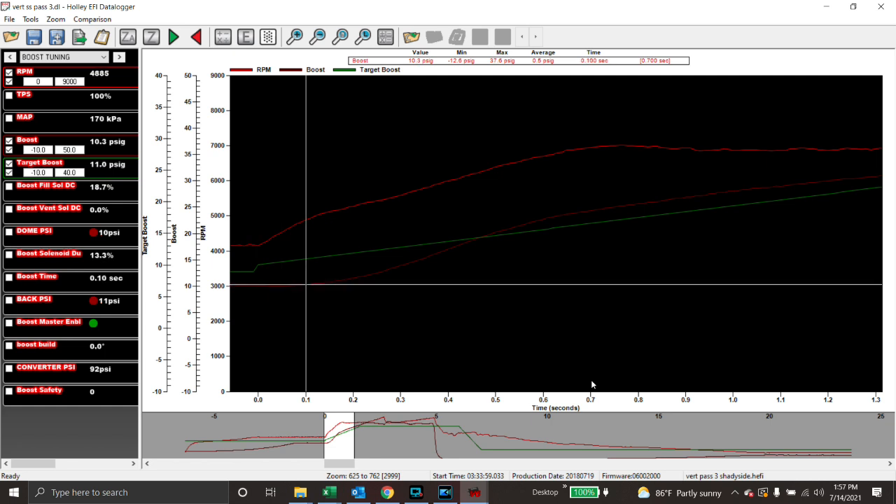
{"action": "key", "text": "Right"}
{"action": "key", "text": "Right"}
{"action": "key", "text": "Right"}
{"action": "key", "text": "Right"}
{"action": "key", "text": "Right"}
{"action": "key", "text": "Right"}
{"action": "key", "text": "Right"}
{"action": "key", "text": "Right"}
{"action": "key", "text": "Right"}
{"action": "key", "text": "Right"}
{"action": "key", "text": "Right"}
{"action": "key", "text": "Right"}
{"action": "key", "text": "Right"}
{"action": "key", "text": "Right"}
{"action": "key", "text": "Right"}
{"action": "key", "text": "Right"}
{"action": "key", "text": "Right"}
{"action": "key", "text": "Right"}
{"action": "key", "text": "Right"}
{"action": "key", "text": "Right"}
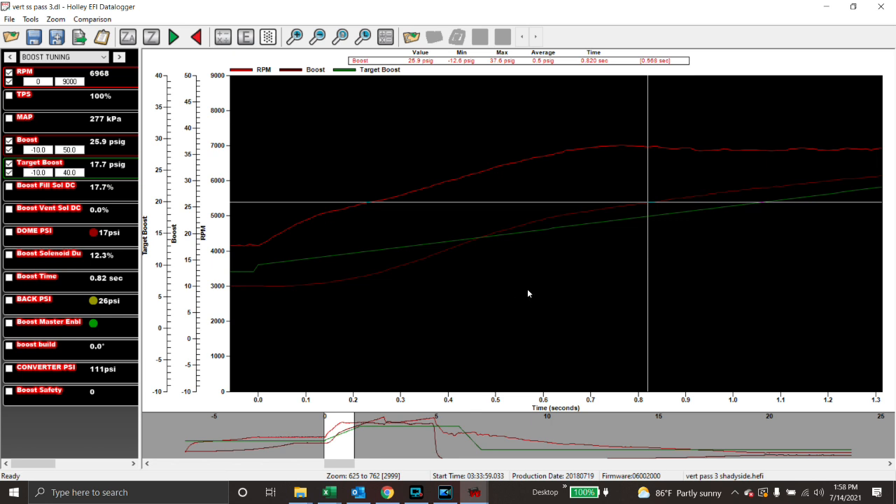
{"action": "left_click_drag", "start_coordinate": [528, 293], "coordinate": [262, 301]}
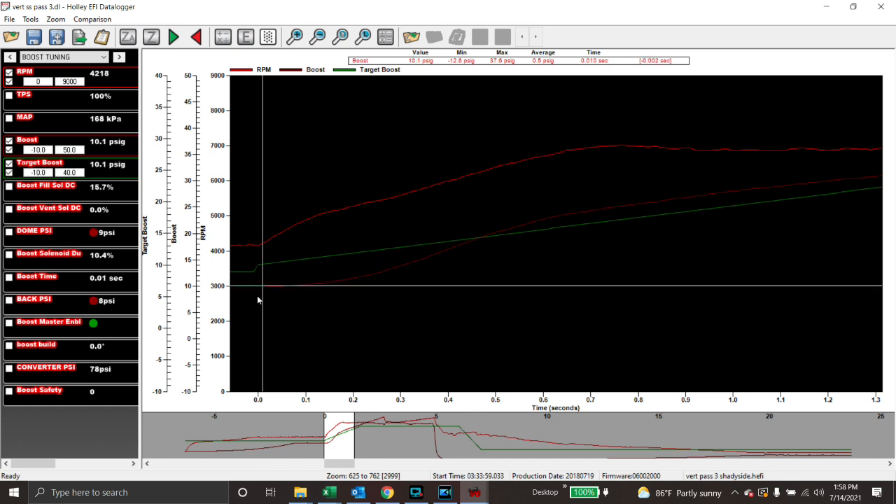
{"action": "left_click", "coordinate": [10, 57]}
Cycle back to the DRAG RACE 1 channel group and add the Ignition Timing trace.
{"action": "left_click", "coordinate": [10, 57]}
{"action": "left_click", "coordinate": [10, 57]}
{"action": "left_click", "coordinate": [10, 57]}
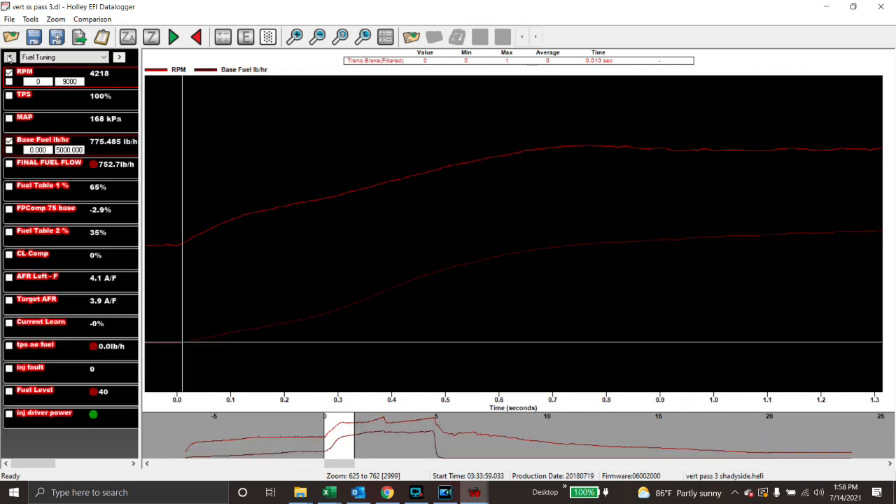
{"action": "left_click", "coordinate": [9, 57]}
{"action": "left_click", "coordinate": [10, 57]}
{"action": "left_click", "coordinate": [10, 57]}
{"action": "left_click", "coordinate": [10, 57]}
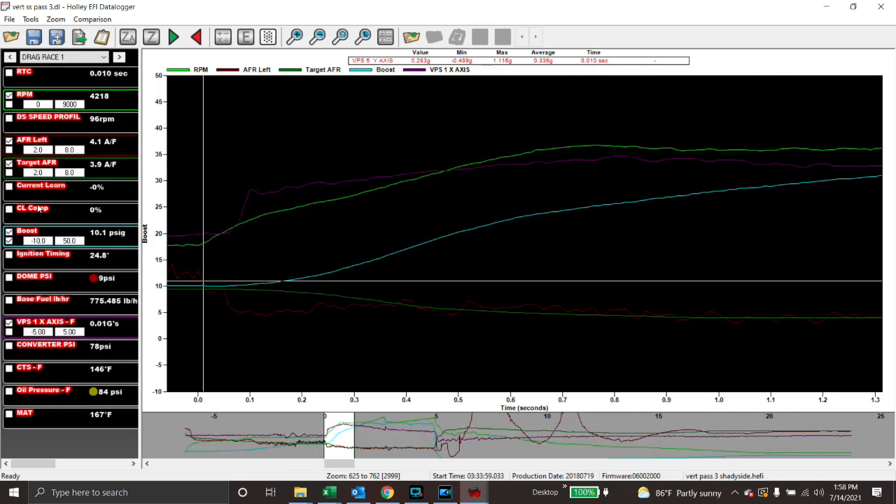
{"action": "left_click", "coordinate": [8, 255]}
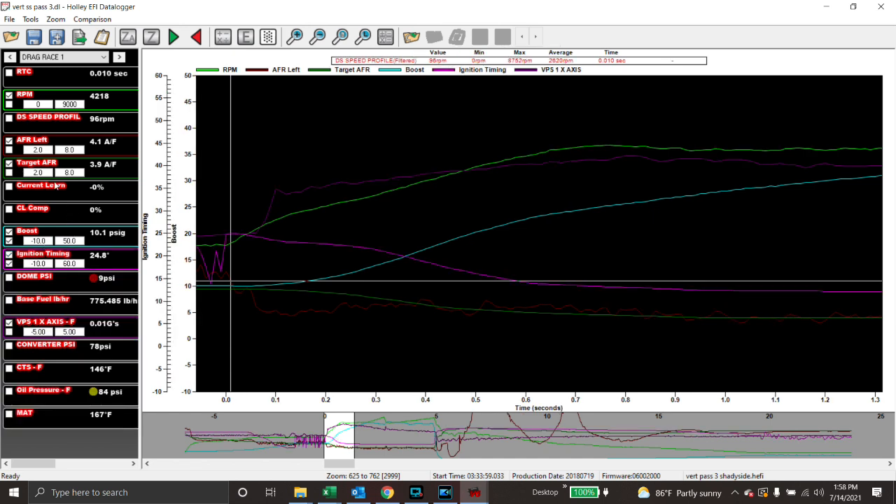
Read the channel values at 0.08, 0.46, 0.48, 0.50, 0.01 and finally 0.13 s.
{"action": "left_click", "coordinate": [265, 255]}
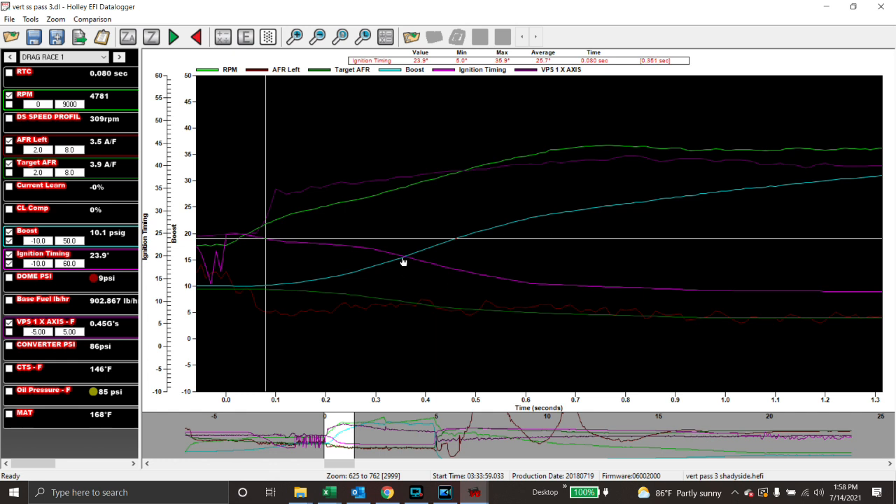
{"action": "left_click", "coordinate": [455, 272]}
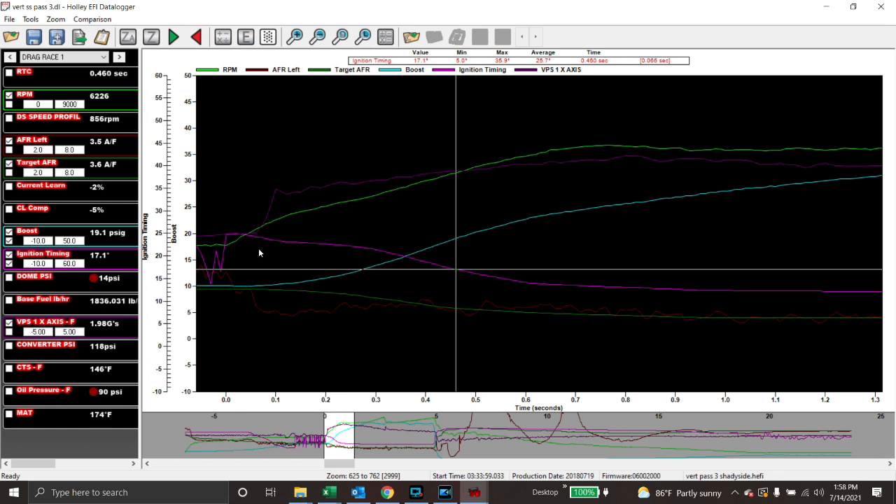
{"action": "left_click", "coordinate": [467, 203]}
{"action": "left_click", "coordinate": [476, 212]}
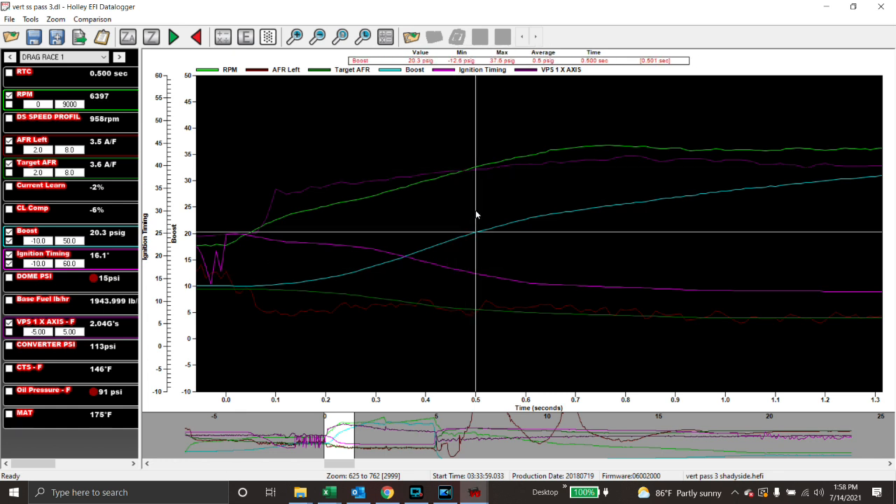
{"action": "left_click", "coordinate": [327, 255]}
{"action": "left_click", "coordinate": [271, 251]}
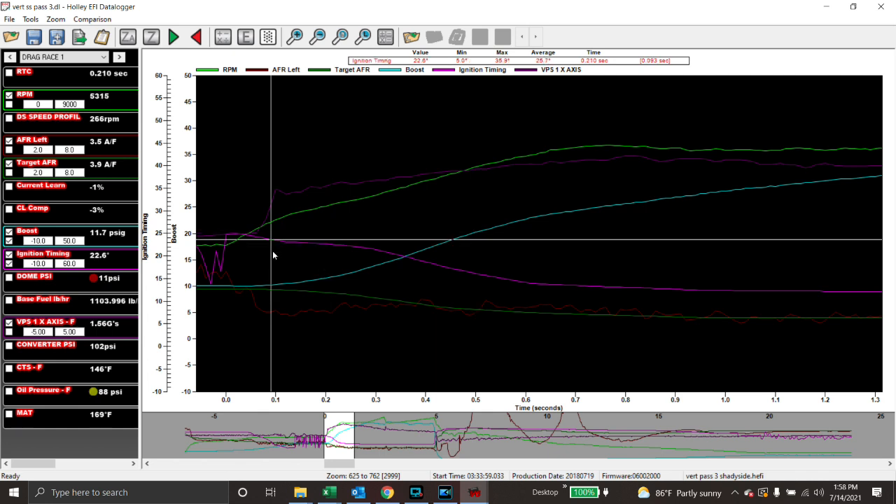
{"action": "left_click", "coordinate": [231, 259]}
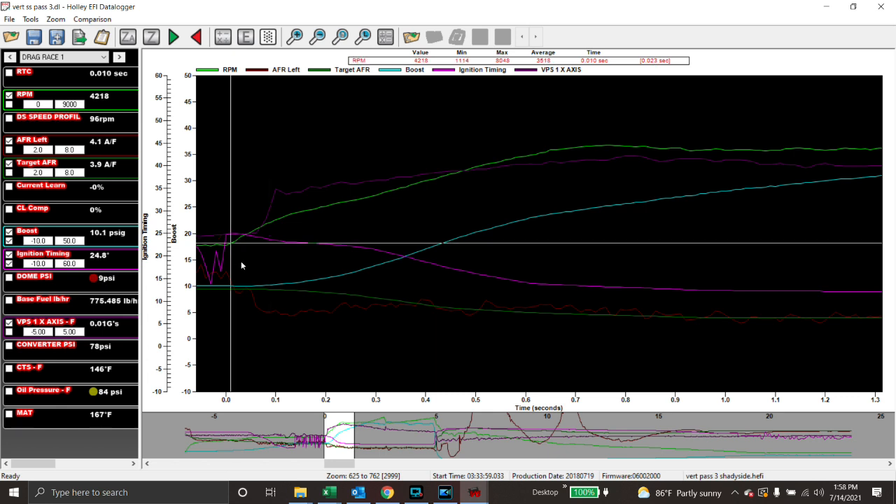
{"action": "left_click", "coordinate": [290, 249]}
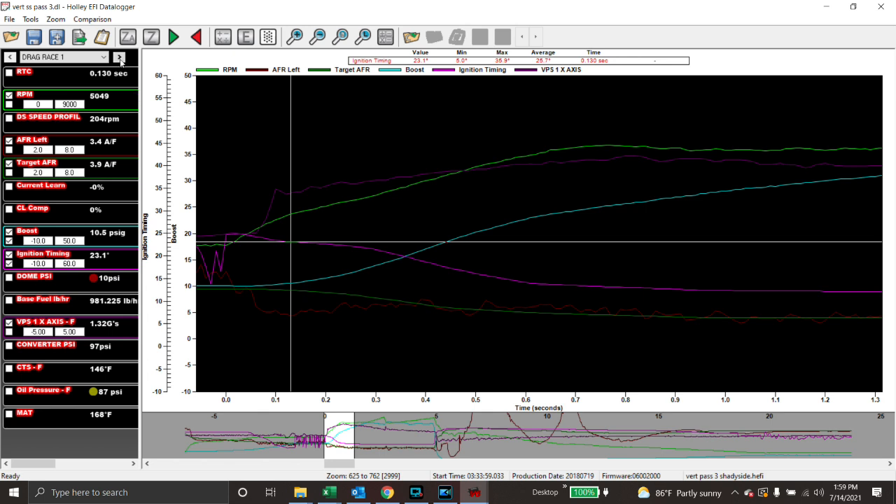
{"action": "left_click", "coordinate": [119, 57]}
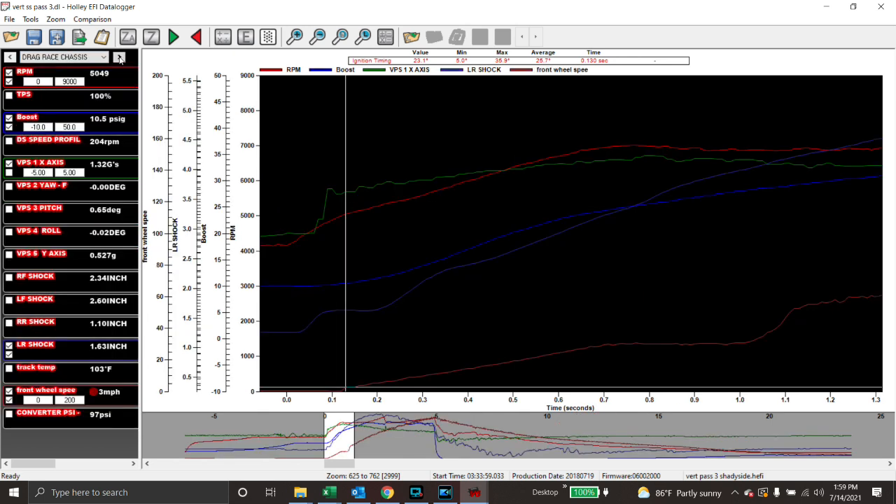
{"action": "left_click", "coordinate": [119, 56]}
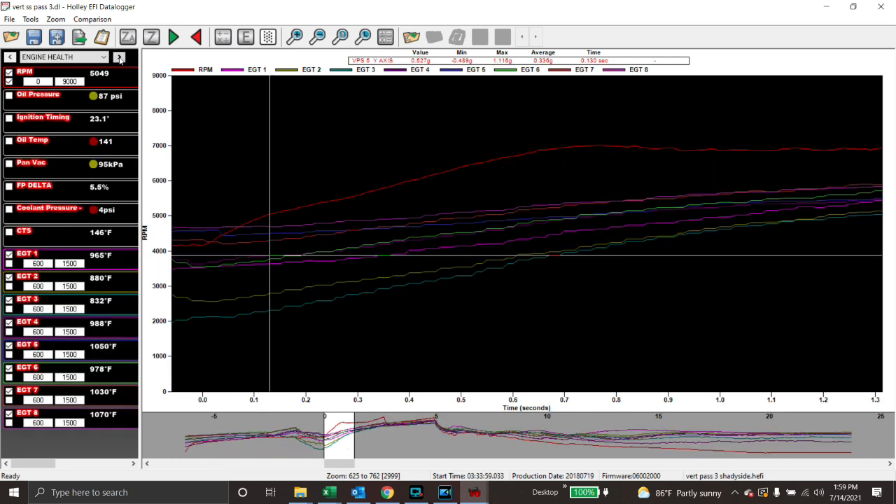
{"action": "left_click", "coordinate": [119, 57]}
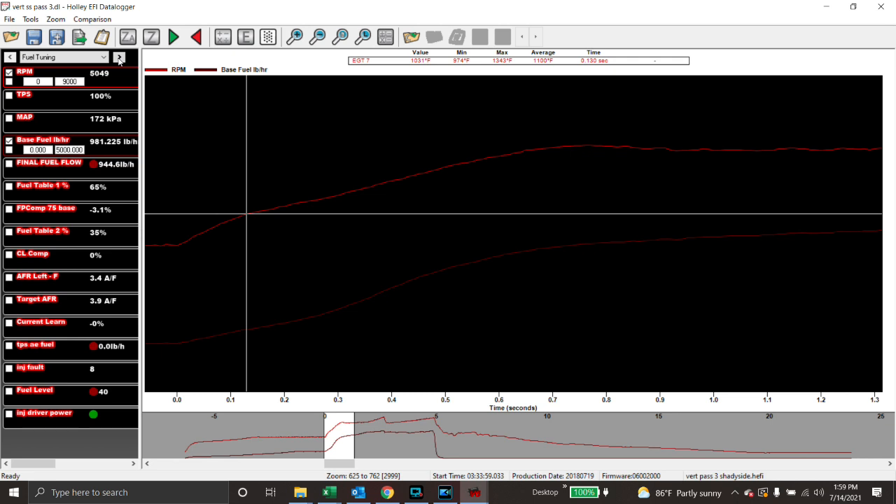
{"action": "left_click", "coordinate": [119, 57]}
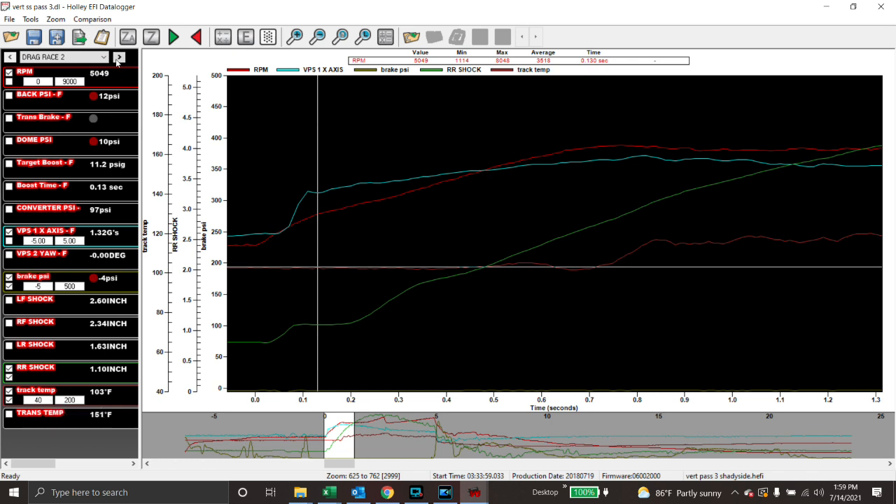
{"action": "left_click", "coordinate": [117, 58]}
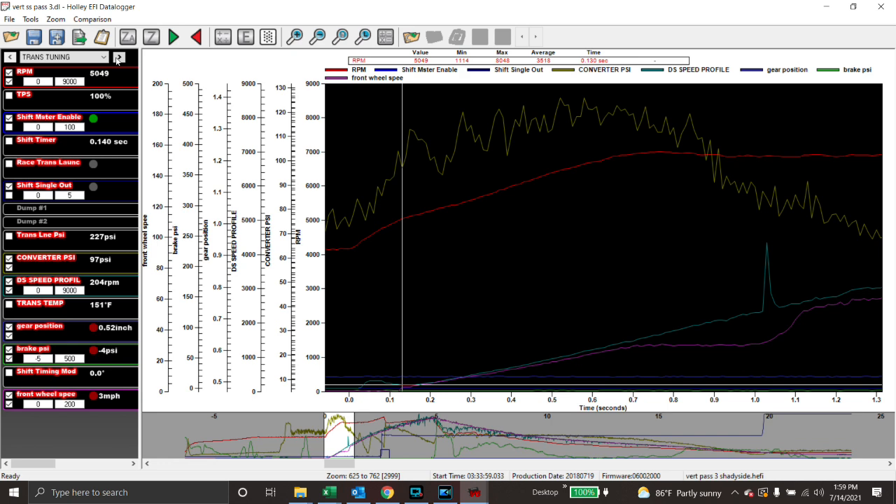
{"action": "left_click", "coordinate": [117, 57]}
{"action": "left_click", "coordinate": [117, 58]}
{"action": "left_click", "coordinate": [118, 57]}
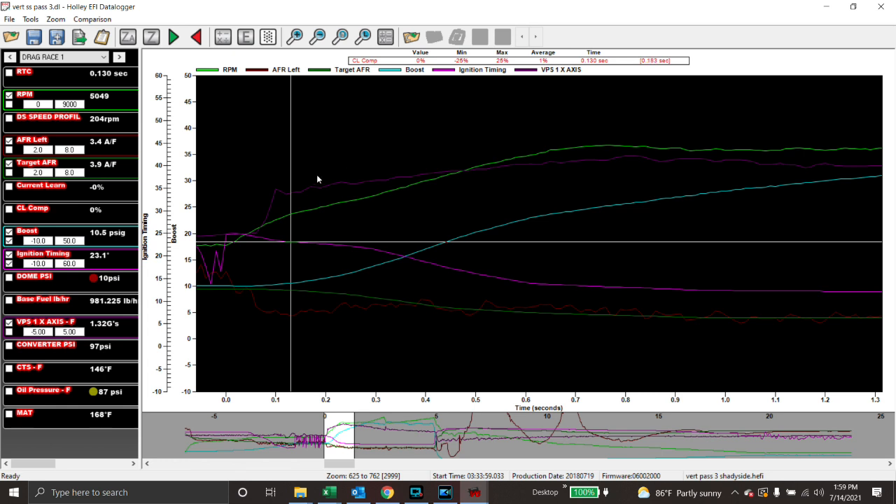
Read timing and boost at 0.08, 0.10, 0.24, 0.33 and 0.54 s, plus VPS 1 X AXIS g-force at 0.69 s.
{"action": "left_click", "coordinate": [266, 255]}
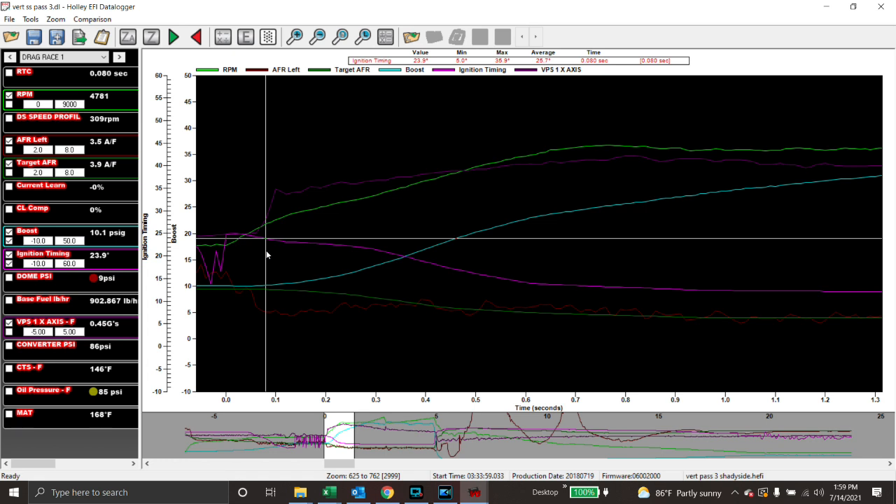
{"action": "left_click", "coordinate": [278, 259]}
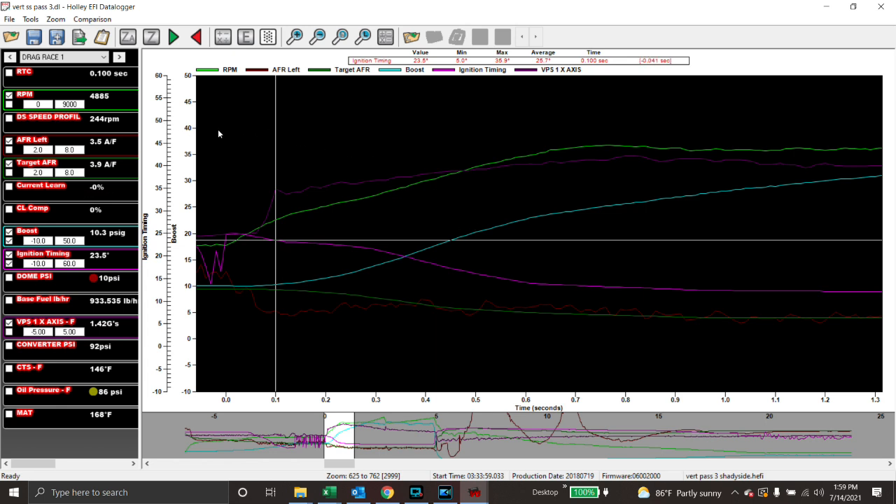
{"action": "left_click", "coordinate": [345, 222]}
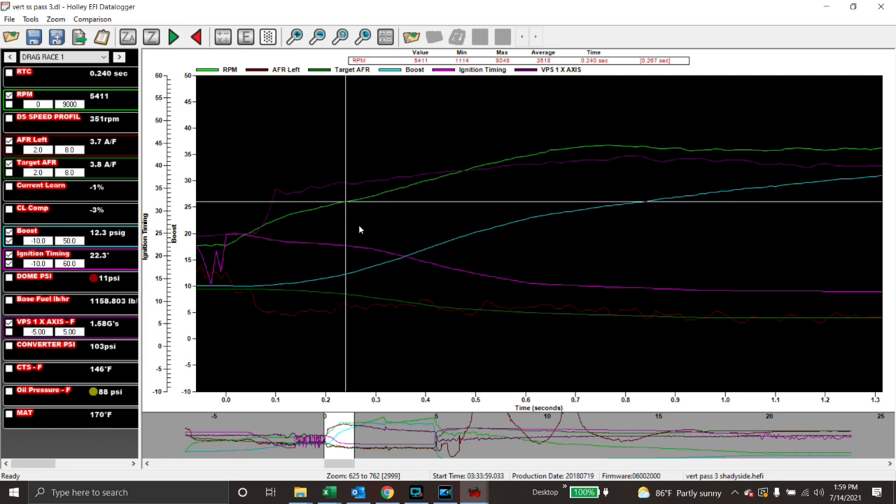
{"action": "left_click_drag", "start_coordinate": [362, 233], "coordinate": [389, 238]}
{"action": "left_click", "coordinate": [495, 273]}
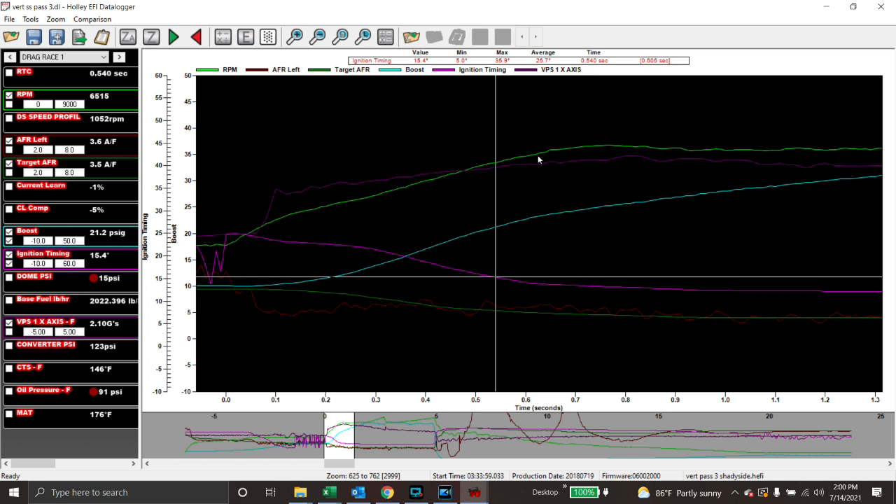
{"action": "left_click", "coordinate": [570, 180]}
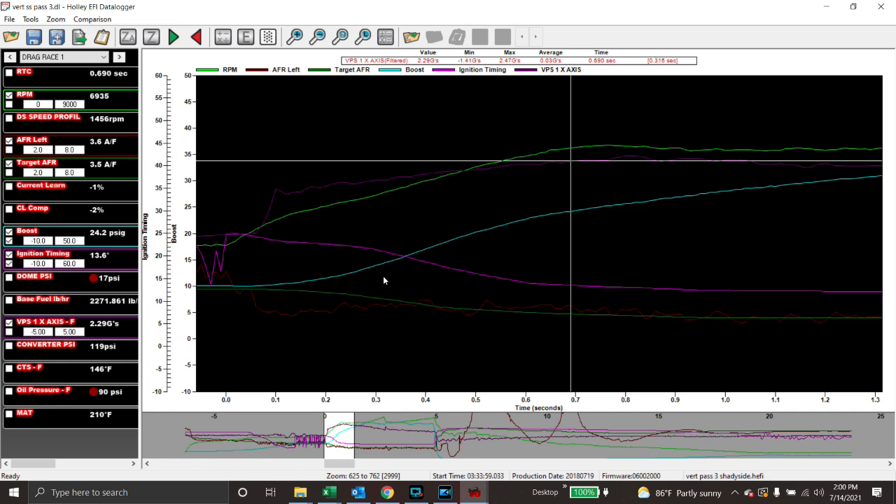
Read Target AFR and AFR Left around 0.09–0.57 s, then settle the cursor at 0.18 s.
{"action": "left_click", "coordinate": [401, 299]}
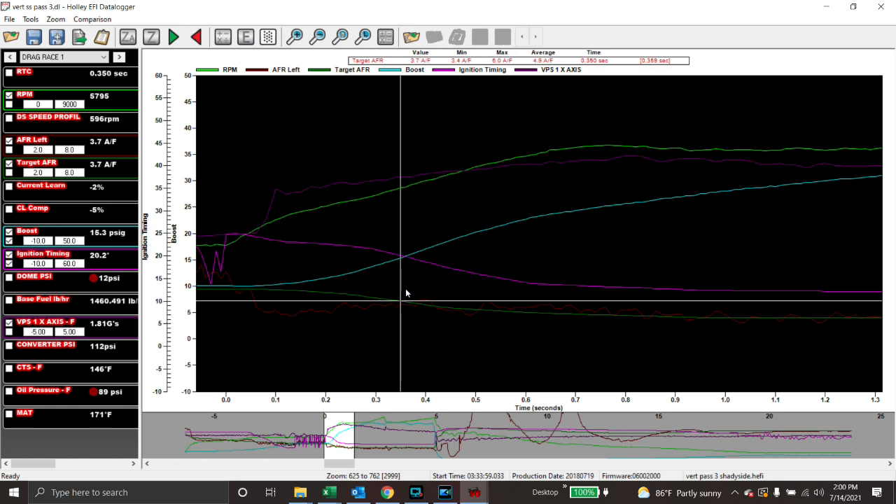
{"action": "left_click", "coordinate": [271, 312]}
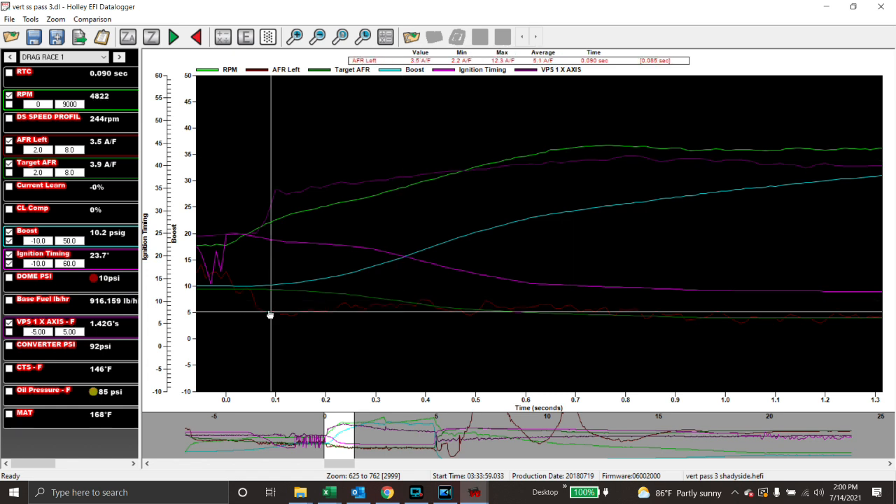
{"action": "left_click", "coordinate": [510, 318]}
{"action": "left_click", "coordinate": [490, 322]}
{"action": "left_click", "coordinate": [488, 320]}
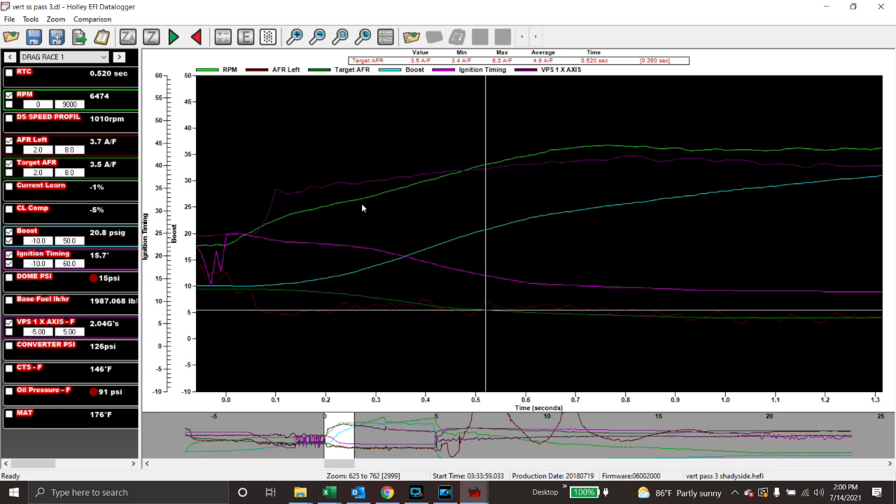
{"action": "left_click", "coordinate": [317, 191]}
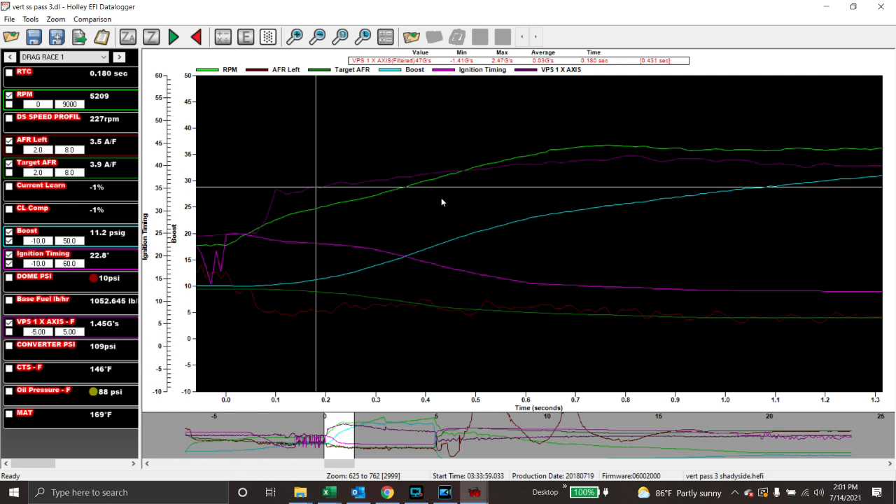
Zoom the graph to launch through about 4.9 s and read 7636 RPM at 4.92 s.
{"action": "left_click", "coordinate": [318, 37]}
{"action": "left_click", "coordinate": [319, 37]}
{"action": "left_click", "coordinate": [319, 37]}
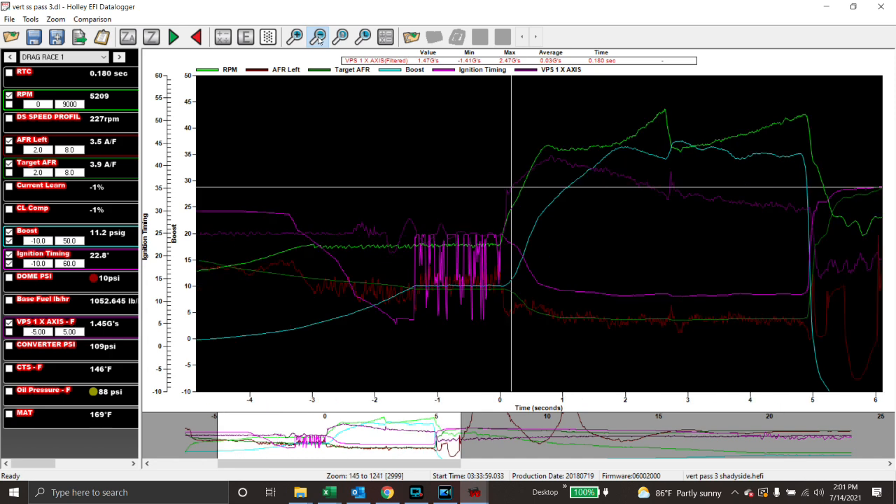
{"action": "left_click_drag", "start_coordinate": [406, 462], "coordinate": [471, 444]}
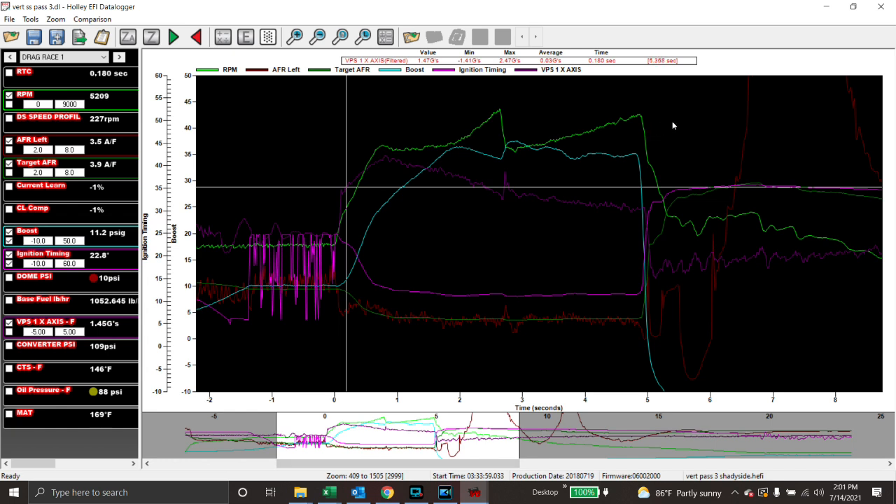
{"action": "left_click_drag", "start_coordinate": [650, 105], "coordinate": [326, 159]}
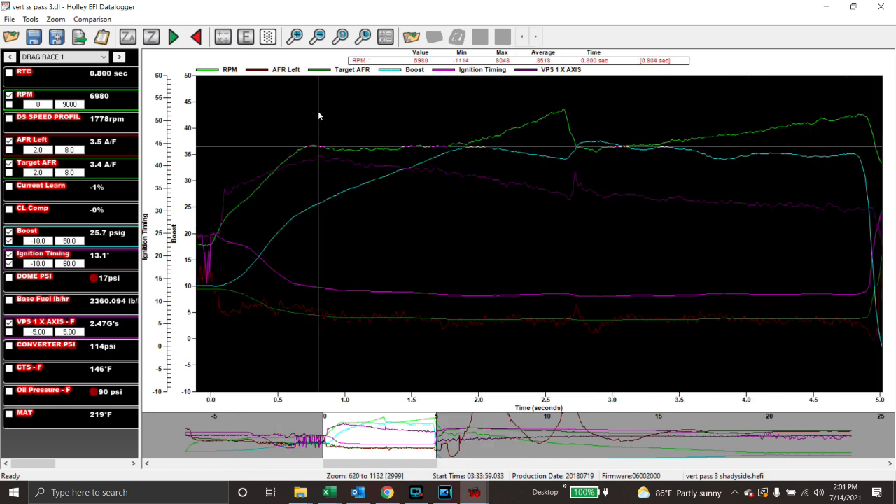
{"action": "left_click", "coordinate": [317, 37]}
{"action": "left_click", "coordinate": [317, 36]}
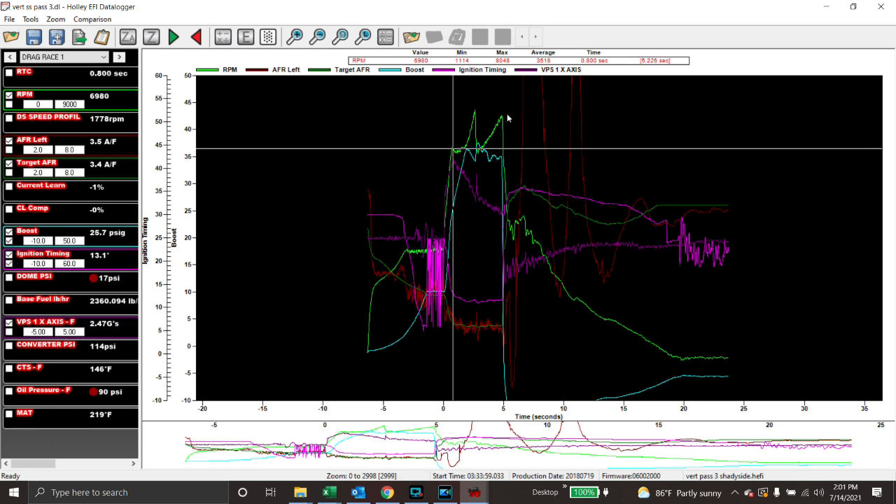
{"action": "left_click_drag", "start_coordinate": [507, 115], "coordinate": [437, 118]}
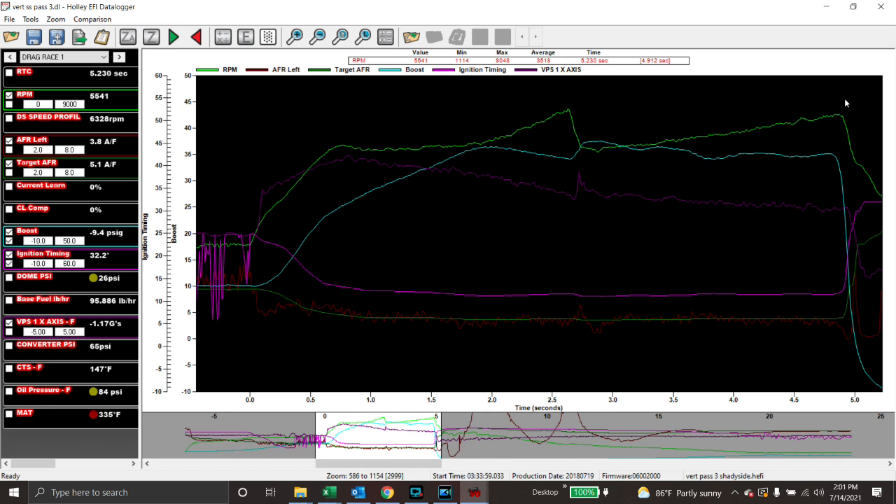
{"action": "left_click_drag", "start_coordinate": [844, 98], "coordinate": [227, 152]}
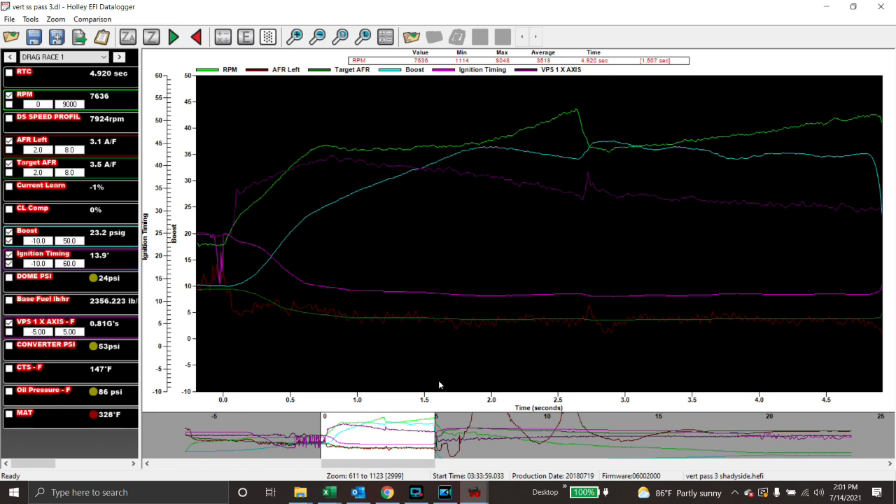
{"action": "scroll", "coordinate": [438, 380], "scroll_direction": "down", "scroll_amount": 5}
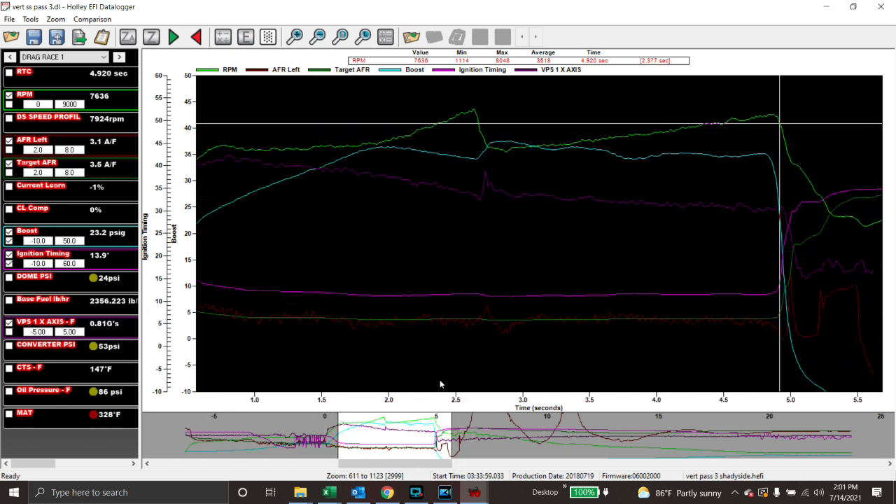
{"action": "scroll", "coordinate": [440, 382], "scroll_direction": "up", "scroll_amount": 5}
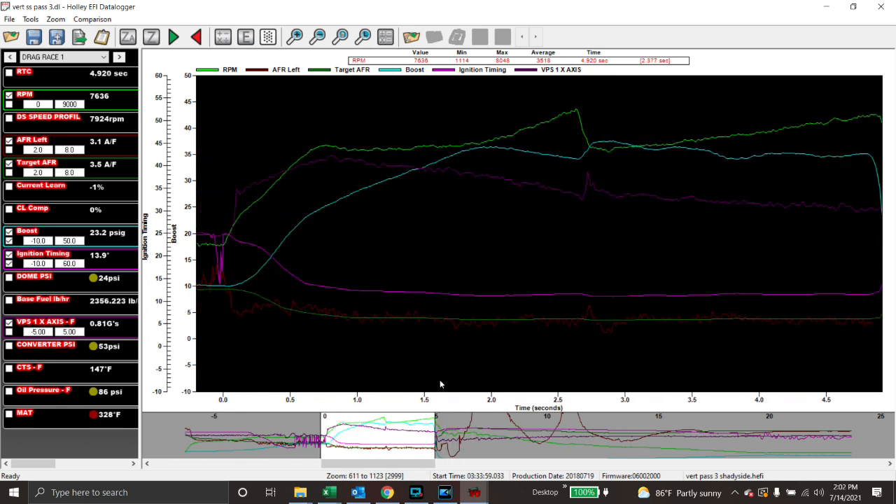
{"action": "mouse_move", "coordinate": [403, 468]}
{"action": "left_mouse_down"}
{"action": "mouse_move", "coordinate": [452, 468]}
{"action": "mouse_move", "coordinate": [390, 466]}
{"action": "mouse_move", "coordinate": [406, 464]}
{"action": "left_mouse_up"}
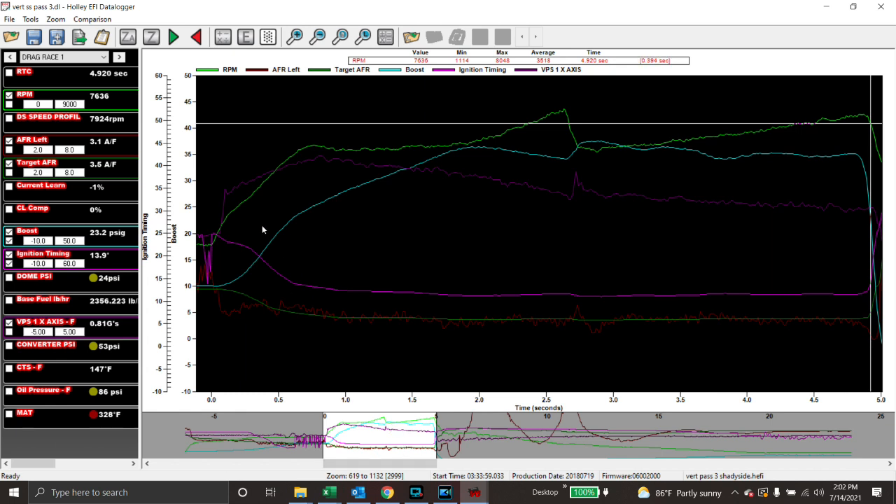
Read launch values at 0.08 and 0.07 s and at 0.77 s, then add the CONVERTER PSI trace.
{"action": "left_click", "coordinate": [228, 160]}
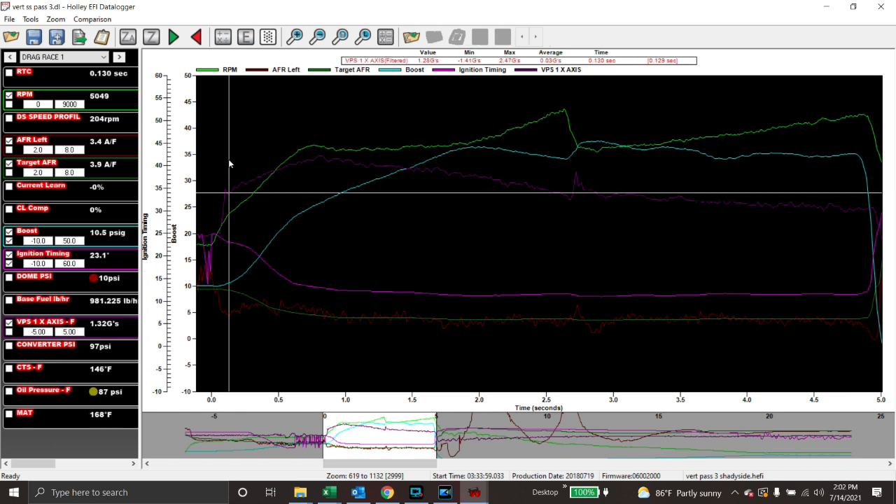
{"action": "key", "text": "Left"}
{"action": "key", "text": "Left"}
{"action": "key", "text": "Left"}
{"action": "key", "text": "Left"}
{"action": "key", "text": "Left"}
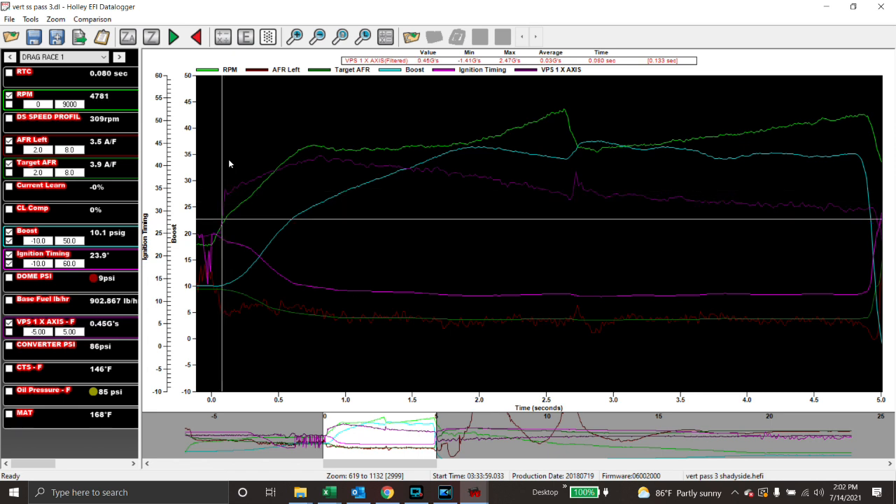
{"action": "key", "text": "Left"}
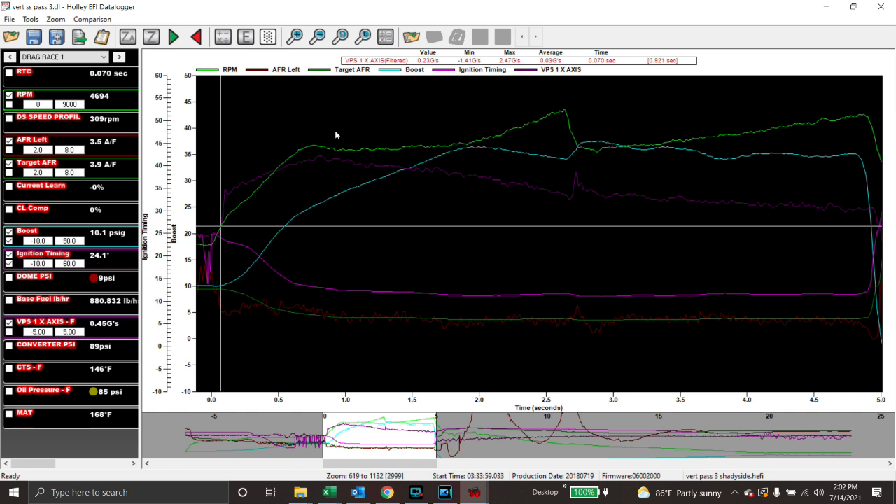
{"action": "left_click", "coordinate": [315, 124]}
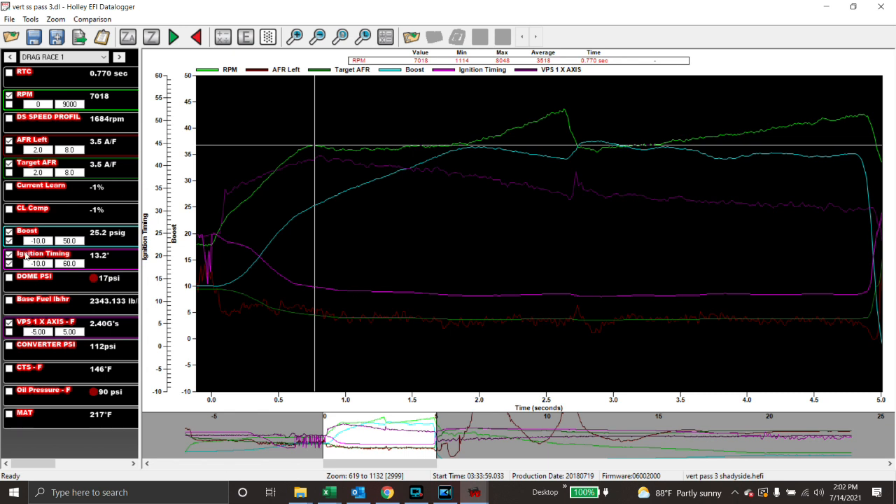
{"action": "left_click", "coordinate": [8, 347]}
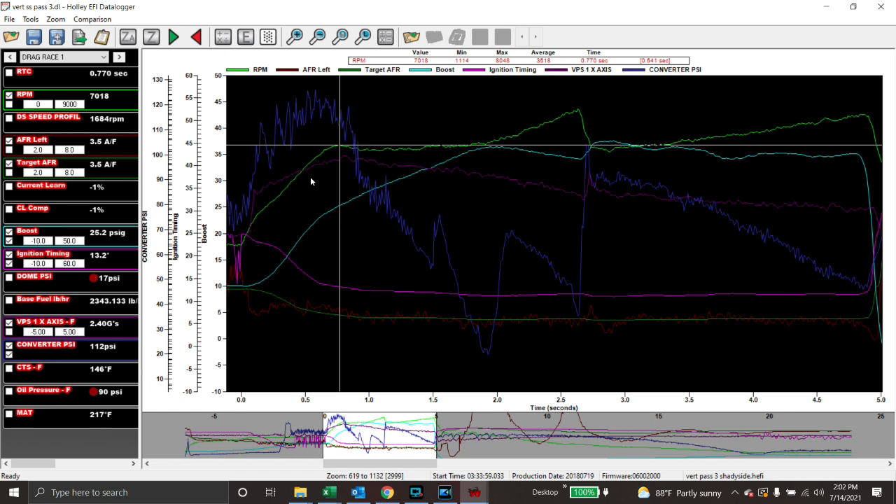
Read values at -0.04 s, then pan back to read -2.21 and -2.07 s before launch.
{"action": "left_click", "coordinate": [236, 181]}
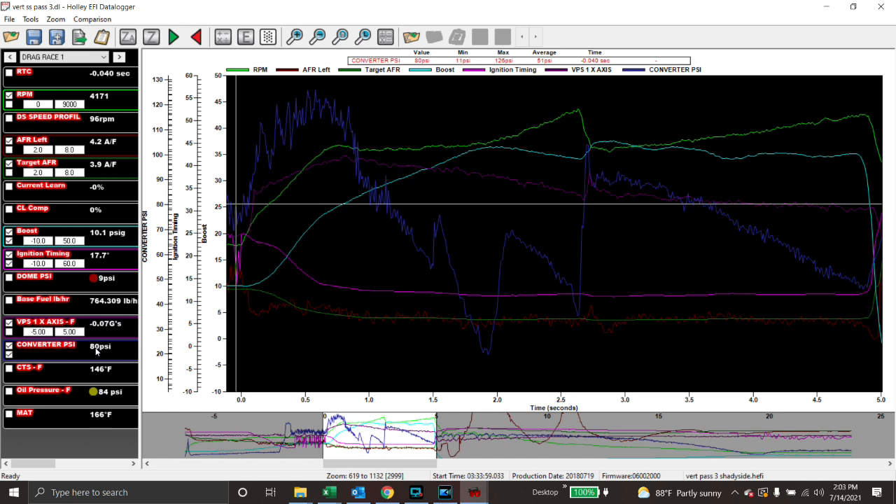
{"action": "left_click_drag", "start_coordinate": [309, 274], "coordinate": [310, 278]}
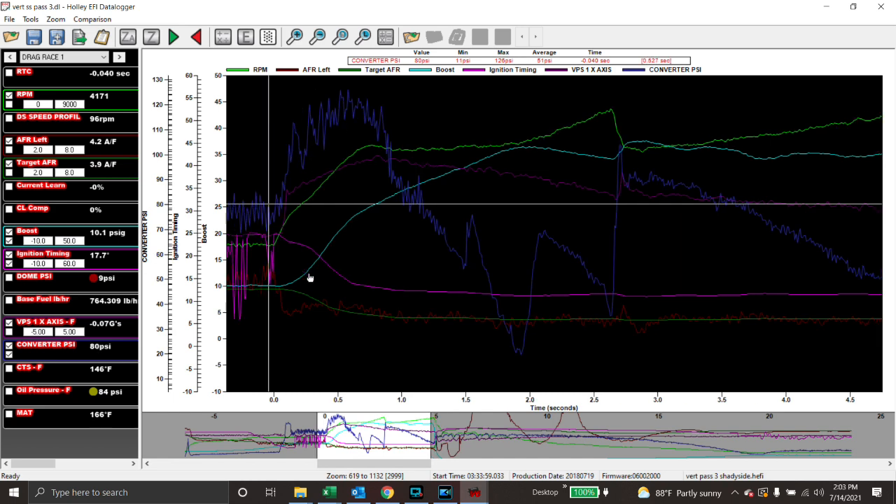
{"action": "scroll", "coordinate": [310, 278], "scroll_direction": "left", "scroll_amount": 10}
{"action": "scroll", "coordinate": [310, 278], "scroll_direction": "left", "scroll_amount": 2}
{"action": "left_click", "coordinate": [350, 330]}
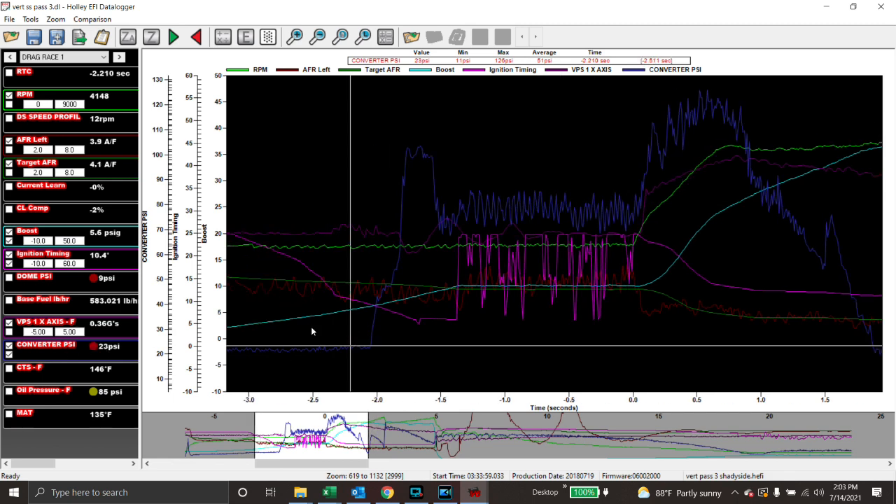
{"action": "left_click", "coordinate": [367, 325]}
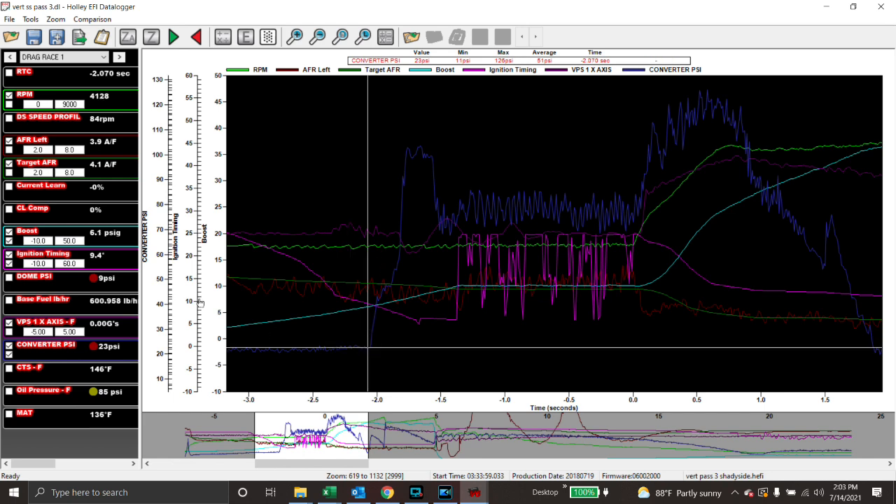
Step through the pre-launch converter pressure rise and peak from -2.06 s to -0.42 s.
{"action": "key", "text": "Right"}
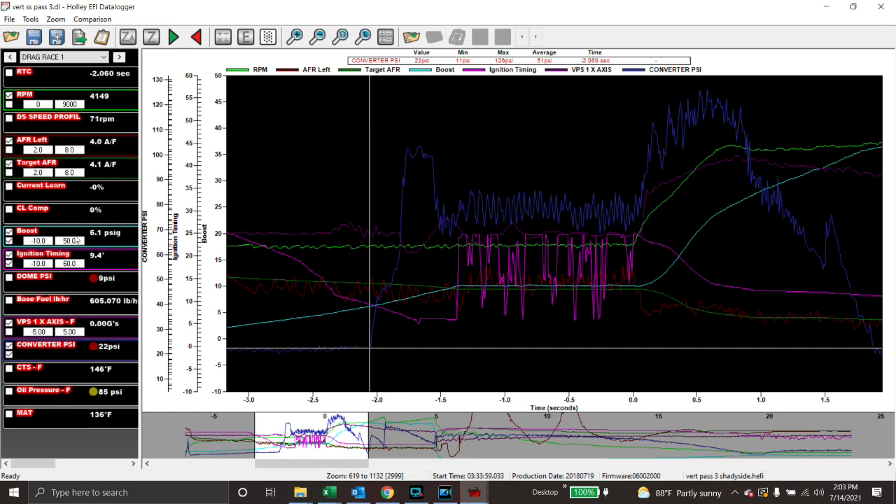
{"action": "key", "text": "Right"}
{"action": "key", "text": "Right"}
{"action": "key", "text": "Right"}
{"action": "key", "text": "Right"}
{"action": "key", "text": "Right"}
{"action": "key", "text": "Right"}
{"action": "key", "text": "Right"}
{"action": "key", "text": "Right"}
{"action": "key", "text": "Right"}
{"action": "key", "text": "Right"}
{"action": "key", "text": "Right"}
{"action": "key", "text": "Right"}
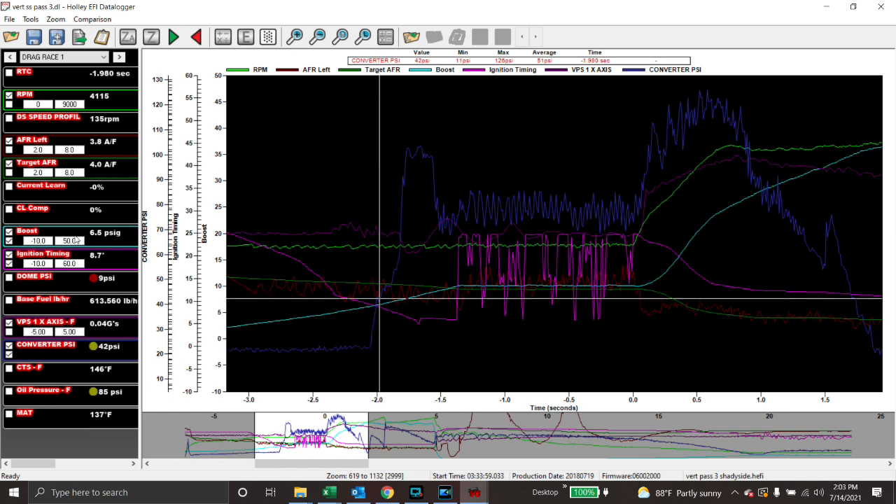
{"action": "key", "text": "Right"}
{"action": "key", "text": "Right"}
{"action": "key", "text": "Right"}
{"action": "key", "text": "Right"}
{"action": "key", "text": "Right"}
{"action": "key", "text": "Right"}
{"action": "key", "text": "Right"}
{"action": "key", "text": "Right"}
{"action": "key", "text": "Left"}
{"action": "key", "text": "Left"}
{"action": "key", "text": "Left"}
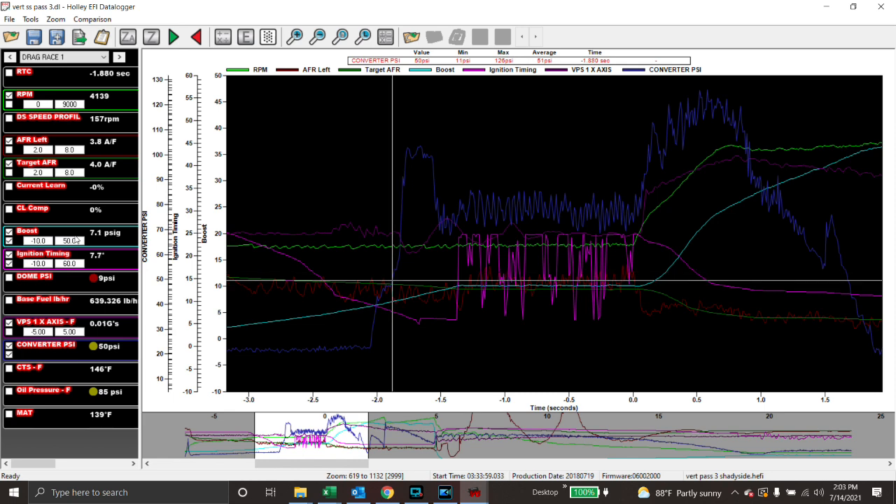
{"action": "key", "text": "Right"}
{"action": "key", "text": "Right"}
{"action": "key", "text": "Right"}
{"action": "key", "text": "Right"}
{"action": "key", "text": "Right"}
{"action": "key", "text": "Right"}
{"action": "key", "text": "Right"}
{"action": "key", "text": "Right"}
{"action": "key", "text": "Right"}
{"action": "key", "text": "Right"}
{"action": "key", "text": "Right"}
{"action": "key", "text": "Right"}
{"action": "key", "text": "Right"}
{"action": "key", "text": "Right"}
{"action": "key", "text": "Right"}
{"action": "key", "text": "Right"}
{"action": "key", "text": "Right"}
{"action": "key", "text": "Right"}
{"action": "key", "text": "Right"}
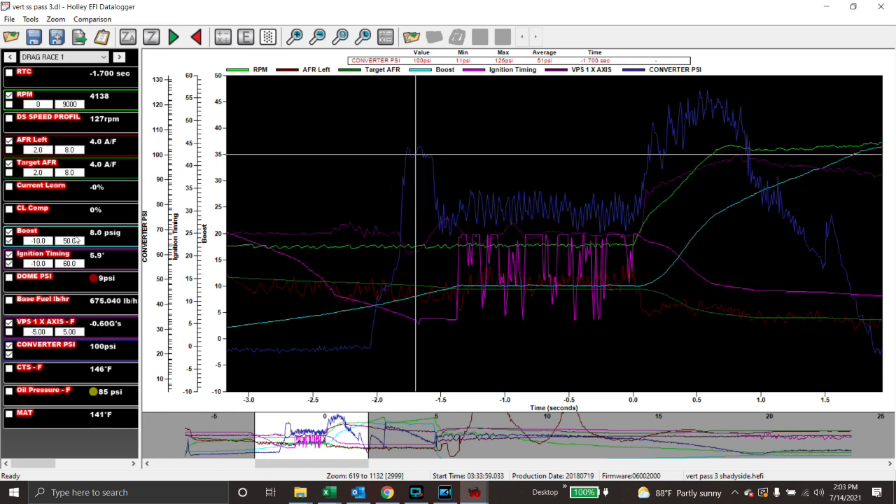
{"action": "key", "text": "Right"}
{"action": "key", "text": "Right"}
{"action": "key", "text": "Right"}
{"action": "key", "text": "Right"}
{"action": "key", "text": "Right"}
{"action": "key", "text": "Right"}
{"action": "key", "text": "Right"}
{"action": "key", "text": "Right"}
{"action": "key", "text": "Right"}
{"action": "key", "text": "Right"}
{"action": "key", "text": "Right"}
{"action": "key", "text": "Right"}
{"action": "key", "text": "Right"}
{"action": "key", "text": "Right"}
{"action": "key", "text": "Right"}
{"action": "key", "text": "Right"}
{"action": "key", "text": "Right"}
{"action": "key", "text": "Right"}
{"action": "key", "text": "Right"}
{"action": "key", "text": "Right"}
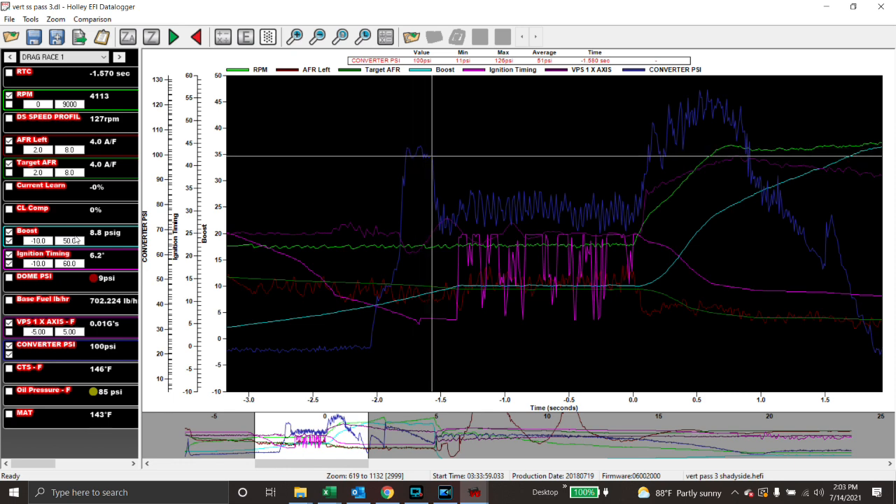
{"action": "key", "text": "Right"}
{"action": "key", "text": "Right"}
{"action": "key", "text": "Right"}
{"action": "key", "text": "Right"}
{"action": "key", "text": "Right"}
{"action": "key", "text": "Right"}
{"action": "key", "text": "Right"}
{"action": "key", "text": "Right"}
{"action": "key", "text": "Right"}
{"action": "key", "text": "Right"}
{"action": "key", "text": "Right"}
{"action": "key", "text": "Right"}
{"action": "key", "text": "Right"}
{"action": "key", "text": "Right"}
{"action": "key", "text": "Right"}
{"action": "key", "text": "Right"}
{"action": "key", "text": "Right"}
{"action": "key", "text": "Right"}
{"action": "key", "text": "Right"}
{"action": "key", "text": "Right"}
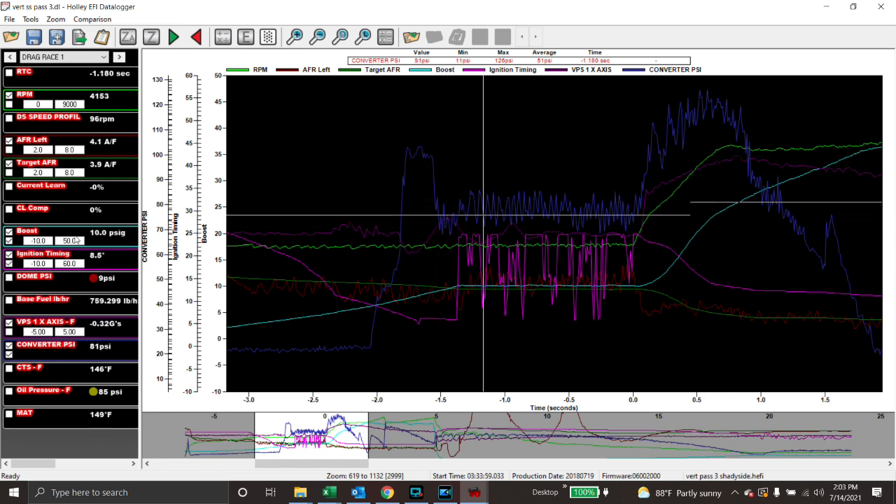
{"action": "key", "text": "Right"}
{"action": "key", "text": "Right"}
{"action": "key", "text": "Right"}
{"action": "key", "text": "Right"}
{"action": "key", "text": "Right"}
{"action": "key", "text": "Right"}
{"action": "key", "text": "Right"}
{"action": "key", "text": "Right"}
{"action": "key", "text": "Right"}
{"action": "key", "text": "Right"}
{"action": "key", "text": "Right"}
{"action": "key", "text": "Right"}
{"action": "key", "text": "Right"}
{"action": "key", "text": "Right"}
{"action": "key", "text": "Right"}
{"action": "key", "text": "Right"}
{"action": "key", "text": "Right"}
{"action": "key", "text": "Right"}
{"action": "key", "text": "Right"}
{"action": "key", "text": "Right"}
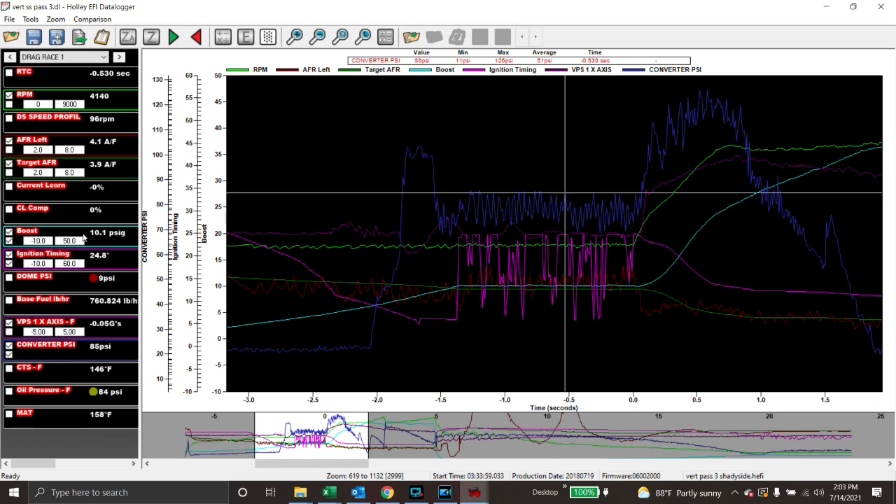
{"action": "left_click_drag", "start_coordinate": [319, 466], "coordinate": [386, 464]}
Step from -0.04 s through launch to the 0.58 s pressure peak and 0.63 s, then remove CONVERTER PSI.
{"action": "left_click", "coordinate": [276, 175]}
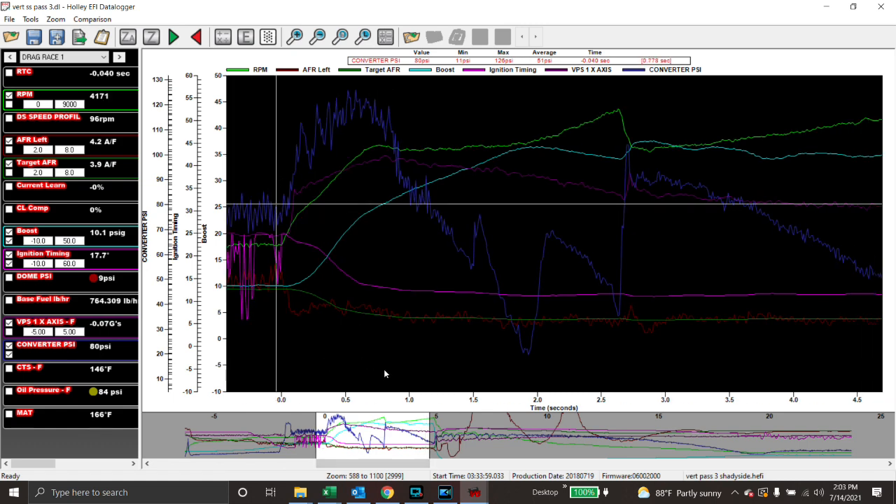
{"action": "key", "text": "Right"}
{"action": "key", "text": "Right"}
{"action": "key", "text": "Right"}
{"action": "key", "text": "Right"}
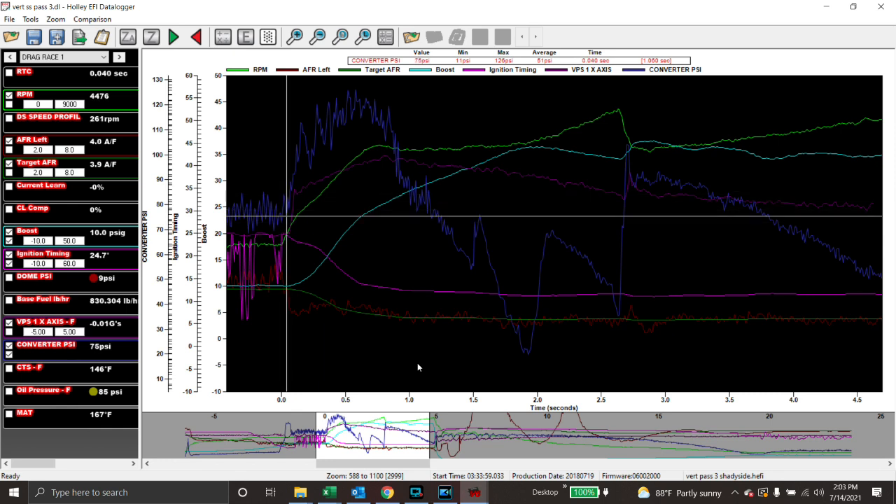
{"action": "key", "text": "Left"}
{"action": "key", "text": "Left"}
{"action": "key", "text": "Left"}
{"action": "key", "text": "Left"}
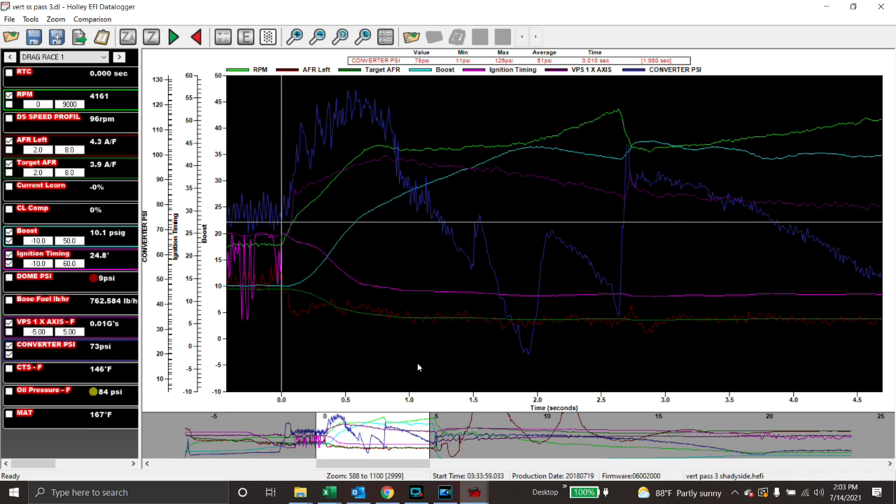
{"action": "key", "text": "Right"}
{"action": "key", "text": "Right"}
{"action": "key", "text": "Right"}
{"action": "key", "text": "Right"}
{"action": "key", "text": "Right"}
{"action": "key", "text": "Right"}
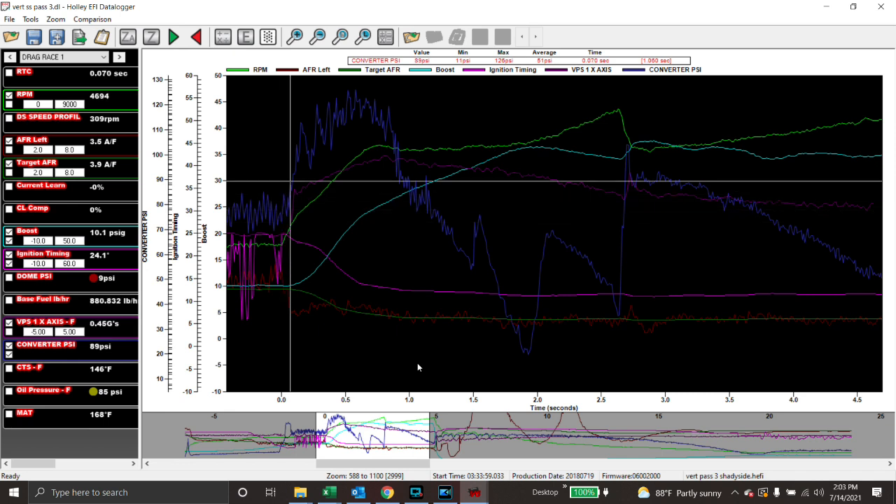
{"action": "key", "text": "Right"}
{"action": "key", "text": "Right"}
{"action": "key", "text": "Right"}
{"action": "key", "text": "Right"}
{"action": "key", "text": "Right"}
{"action": "key", "text": "Right"}
{"action": "key", "text": "Right"}
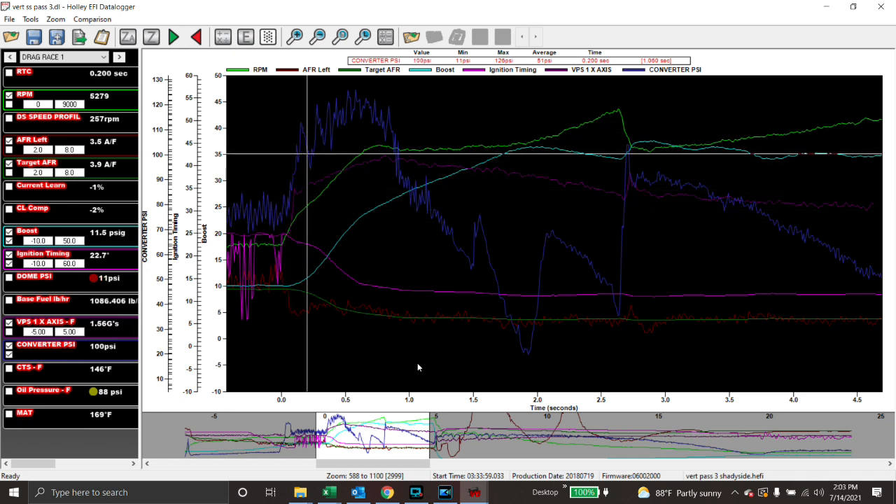
{"action": "key", "text": "Right"}
{"action": "key", "text": "Right"}
{"action": "key", "text": "Right"}
{"action": "key", "text": "Right"}
{"action": "key", "text": "Right"}
{"action": "key", "text": "Right"}
{"action": "key", "text": "Right"}
{"action": "key", "text": "Right"}
{"action": "key", "text": "Right"}
{"action": "key", "text": "Right"}
{"action": "key", "text": "Right"}
{"action": "key", "text": "Right"}
{"action": "key", "text": "Right"}
{"action": "key", "text": "Right"}
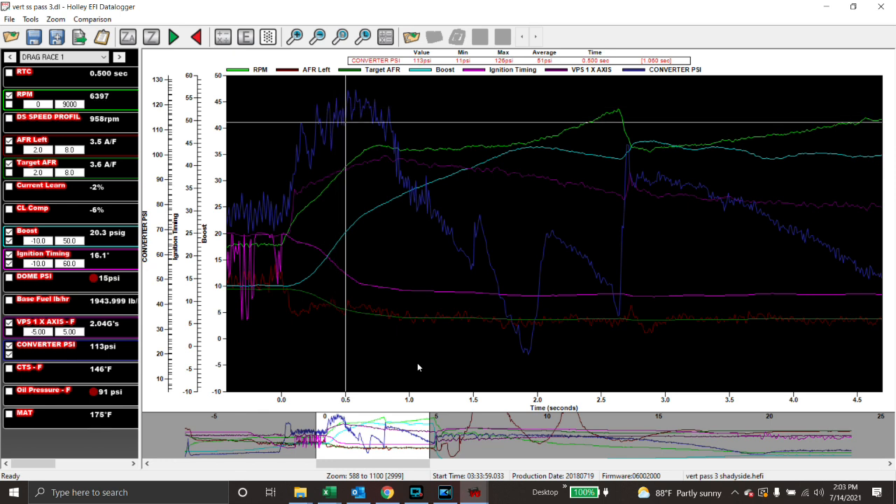
{"action": "key", "text": "Right"}
{"action": "key", "text": "Right"}
{"action": "key", "text": "Right"}
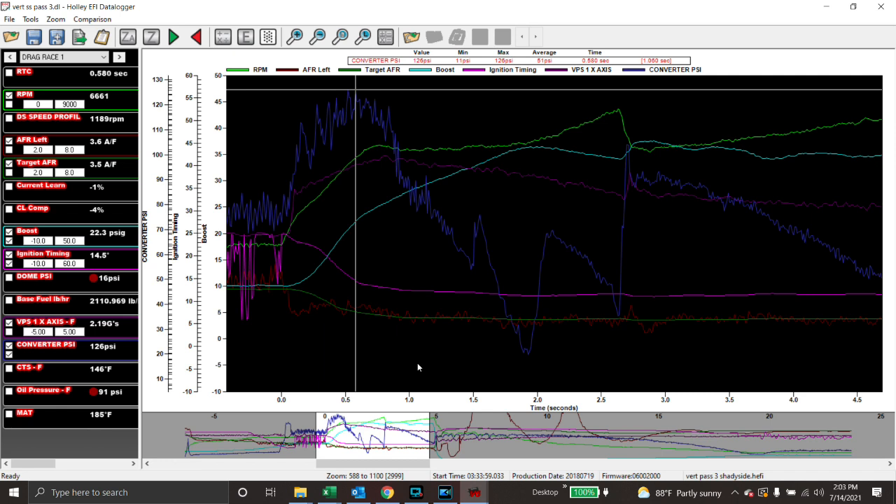
{"action": "key", "text": "Right"}
{"action": "key", "text": "Right"}
{"action": "key", "text": "Right"}
{"action": "key", "text": "Right"}
{"action": "key", "text": "Right"}
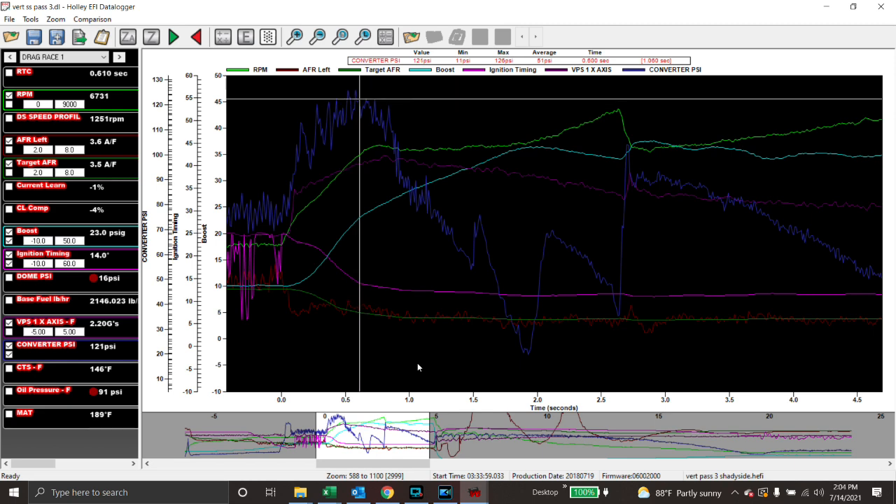
{"action": "left_click", "coordinate": [9, 346]}
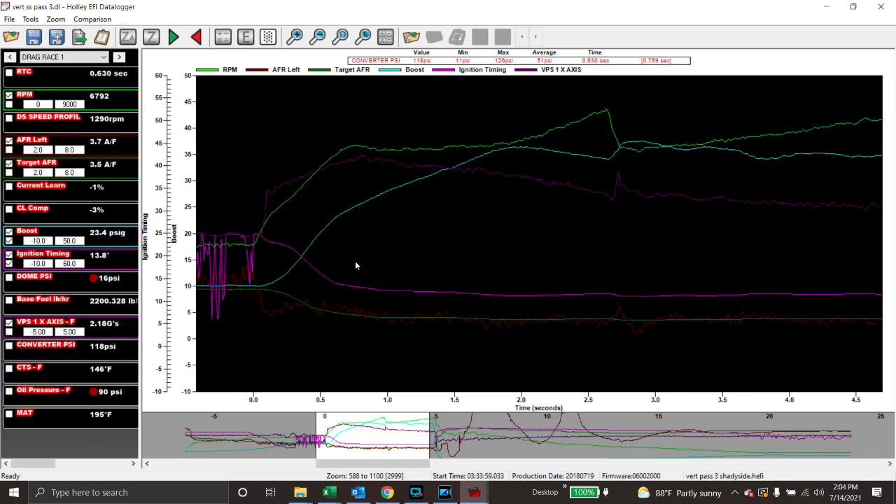
Probe boost, VPS and RPM traces between 0.68 and 0.92 s, settling at 0.76 s (7013 RPM, 25.2 psi).
{"action": "left_click", "coordinate": [356, 128]}
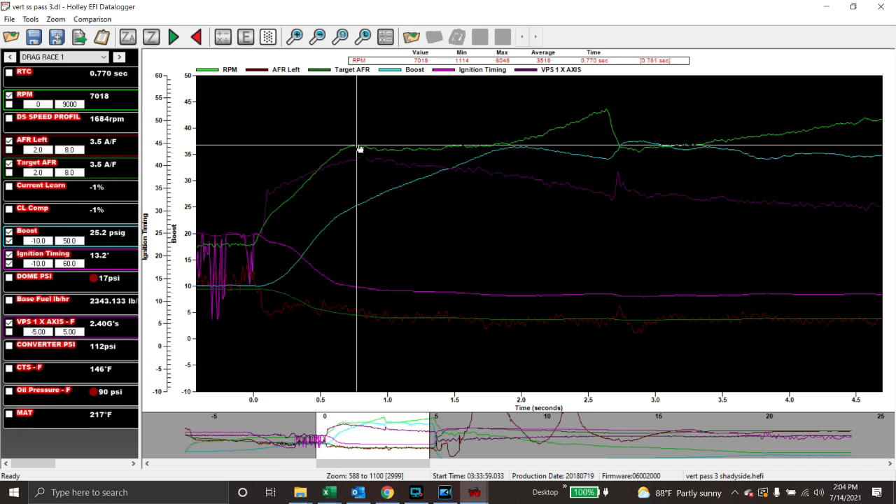
{"action": "left_click", "coordinate": [373, 213]}
{"action": "left_click", "coordinate": [356, 251]}
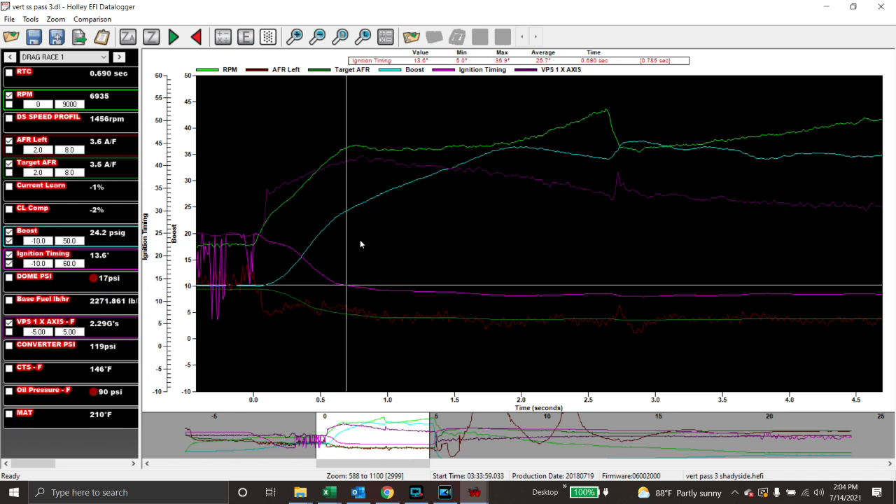
{"action": "left_click", "coordinate": [376, 209]}
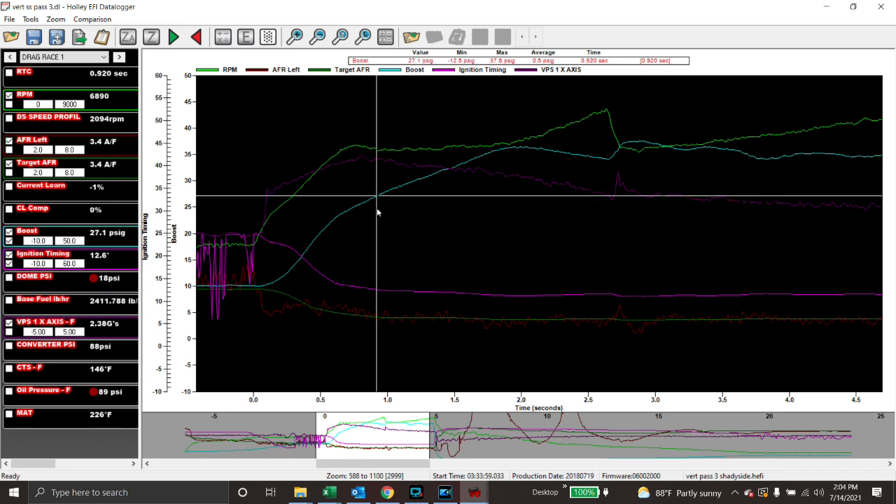
{"action": "left_click", "coordinate": [346, 174]}
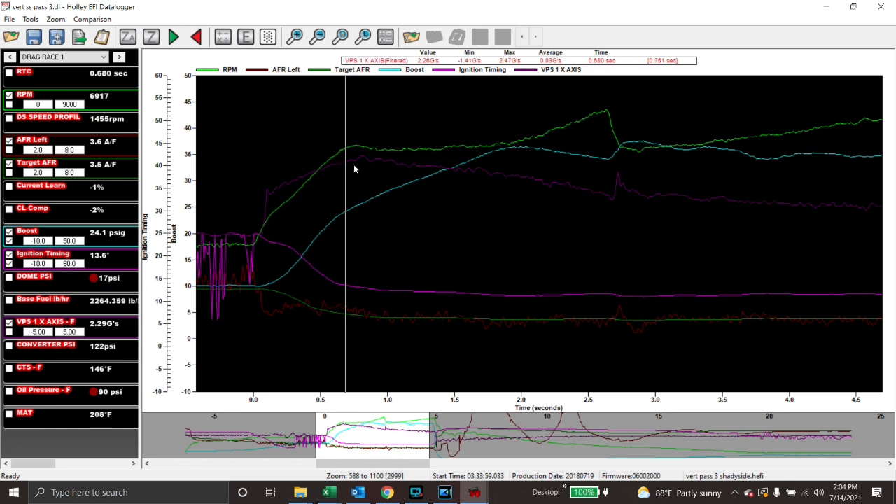
{"action": "left_click", "coordinate": [349, 169]}
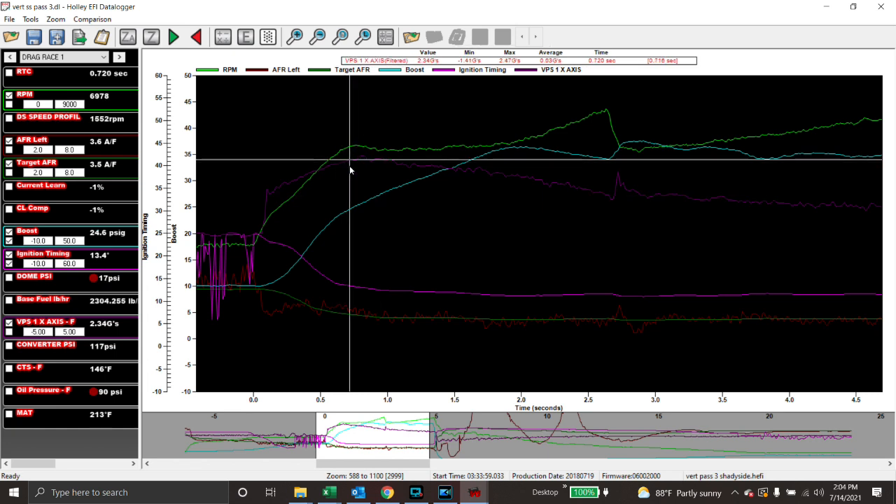
{"action": "left_click", "coordinate": [356, 129]}
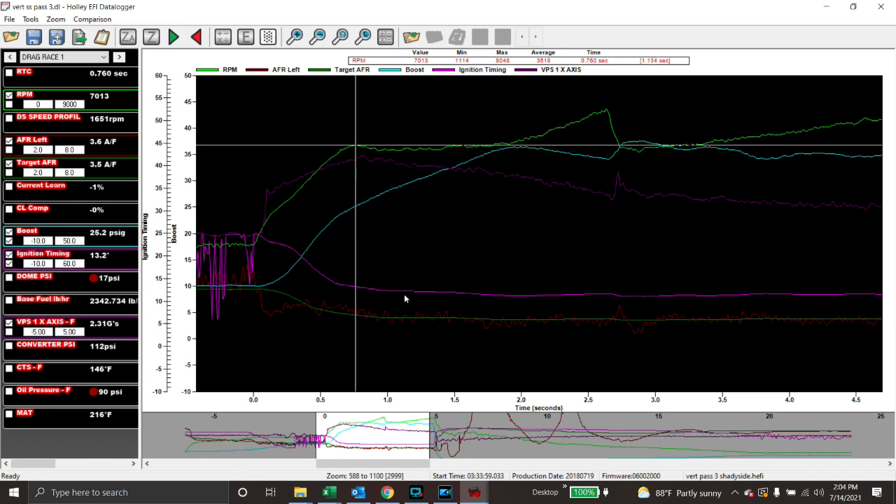
Step the cursor through samples from 0.76 to 1.36 s and back to 0.80 s, then jump to the 2.64 s RPM peak.
{"action": "key", "text": "Right"}
{"action": "key", "text": "Right"}
{"action": "key", "text": "Right"}
{"action": "key", "text": "Right"}
{"action": "key", "text": "Right"}
{"action": "key", "text": "Right"}
{"action": "key", "text": "Right"}
{"action": "key", "text": "Right"}
{"action": "key", "text": "Right"}
{"action": "key", "text": "Right"}
{"action": "key", "text": "Right"}
{"action": "key", "text": "Right"}
{"action": "key", "text": "Right"}
{"action": "key", "text": "Right"}
{"action": "key", "text": "Right"}
{"action": "key", "text": "Right"}
{"action": "key", "text": "Right"}
{"action": "key", "text": "Right"}
{"action": "key", "text": "Right"}
{"action": "key", "text": "Right"}
{"action": "key", "text": "Right"}
{"action": "key", "text": "Right"}
{"action": "key", "text": "Right"}
{"action": "key", "text": "Right"}
{"action": "key", "text": "Right"}
{"action": "key", "text": "Right"}
{"action": "key", "text": "Right"}
{"action": "key", "text": "Right"}
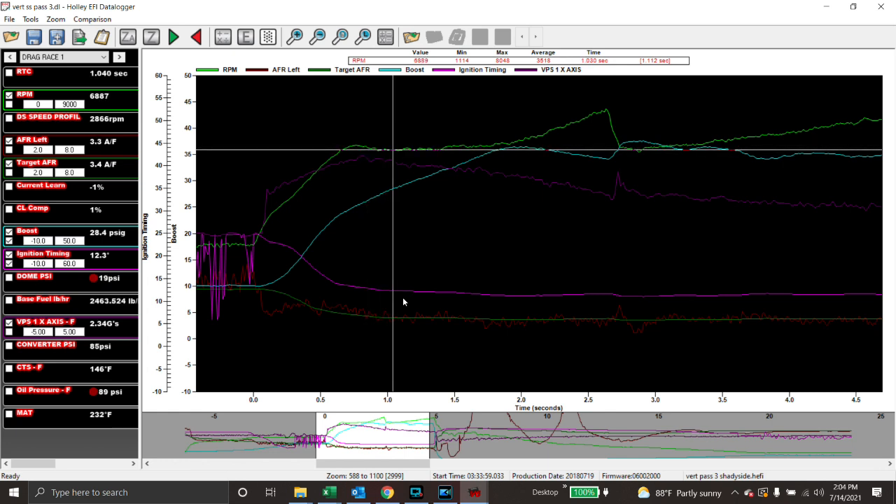
{"action": "key", "text": "Right"}
{"action": "key", "text": "Right"}
{"action": "key", "text": "Right"}
{"action": "key", "text": "Right"}
{"action": "key", "text": "Right"}
{"action": "key", "text": "Right"}
{"action": "key", "text": "Right"}
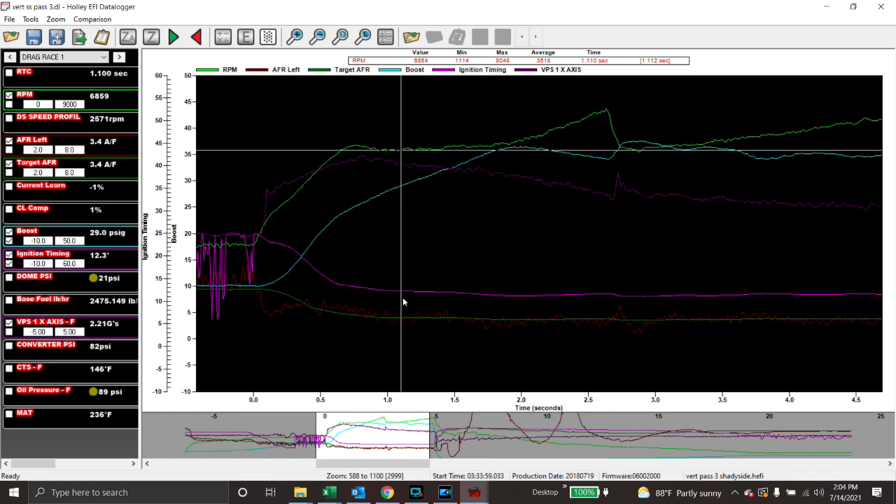
{"action": "key", "text": "Right"}
{"action": "key", "text": "Right"}
{"action": "key", "text": "Right"}
{"action": "key", "text": "Right"}
{"action": "key", "text": "Right"}
{"action": "key", "text": "Right"}
{"action": "key", "text": "Right"}
{"action": "key", "text": "Right"}
{"action": "key", "text": "Right"}
{"action": "key", "text": "Right"}
{"action": "key", "text": "Right"}
{"action": "key", "text": "Right"}
{"action": "key", "text": "Right"}
{"action": "key", "text": "Right"}
{"action": "key", "text": "Right"}
{"action": "key", "text": "Right"}
{"action": "key", "text": "Right"}
{"action": "key", "text": "Right"}
{"action": "key", "text": "Right"}
{"action": "key", "text": "Right"}
{"action": "key", "text": "Right"}
{"action": "key", "text": "Right"}
{"action": "key", "text": "Right"}
{"action": "key", "text": "Right"}
{"action": "key", "text": "Right"}
{"action": "key", "text": "Right"}
{"action": "key", "text": "Right"}
{"action": "key", "text": "Left"}
{"action": "key", "text": "Left"}
{"action": "key", "text": "Left"}
{"action": "key", "text": "Left"}
{"action": "key", "text": "Left"}
{"action": "key", "text": "Left"}
{"action": "key", "text": "Left"}
{"action": "key", "text": "Left"}
{"action": "key", "text": "Left"}
{"action": "key", "text": "Left"}
{"action": "key", "text": "Left"}
{"action": "key", "text": "Left"}
{"action": "key", "text": "Left"}
{"action": "key", "text": "Left"}
{"action": "key", "text": "Left"}
{"action": "key", "text": "Left"}
{"action": "key", "text": "Left"}
{"action": "key", "text": "Left"}
{"action": "key", "text": "Left"}
{"action": "key", "text": "Left"}
{"action": "key", "text": "Left"}
{"action": "key", "text": "Left"}
{"action": "key", "text": "Left"}
{"action": "key", "text": "Left"}
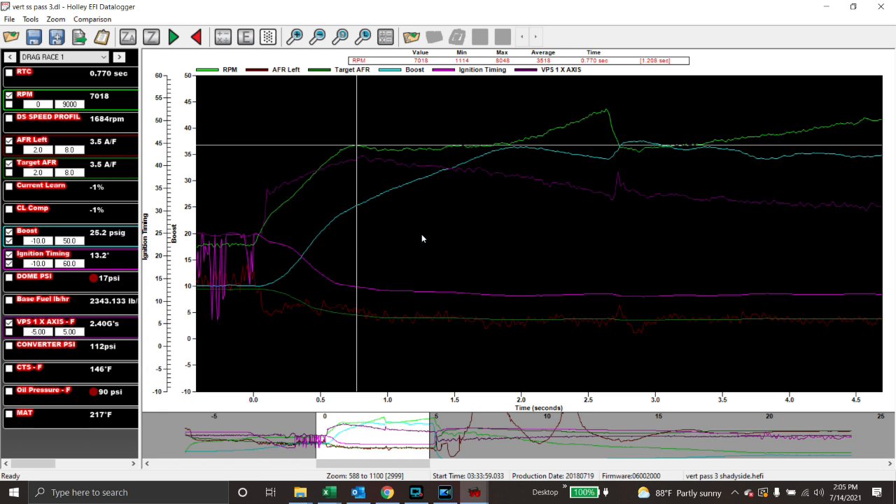
{"action": "key", "text": "Right"}
{"action": "key", "text": "Right"}
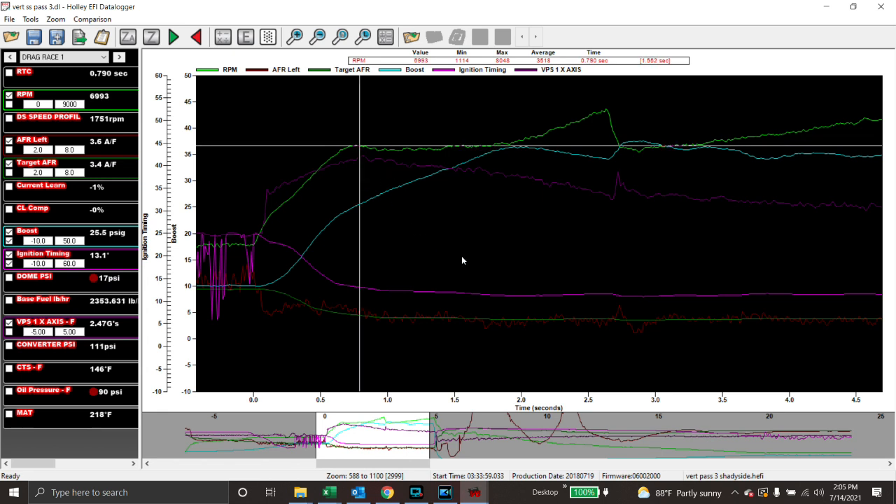
{"action": "key", "text": "Right"}
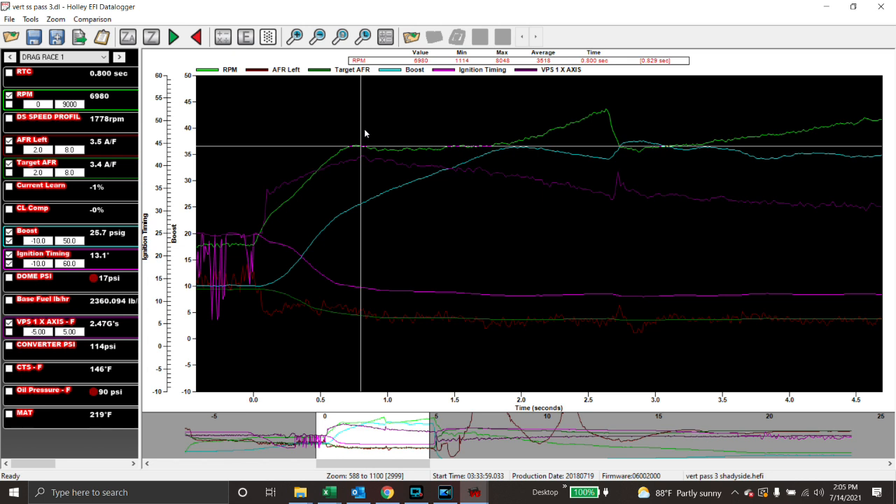
{"action": "left_click", "coordinate": [608, 88]}
Step back and forth across the 2.64 s shift, ending at 2.820 s: 6928 RPM, 37.5 psi boost.
{"action": "key", "text": "Left"}
{"action": "key", "text": "Left"}
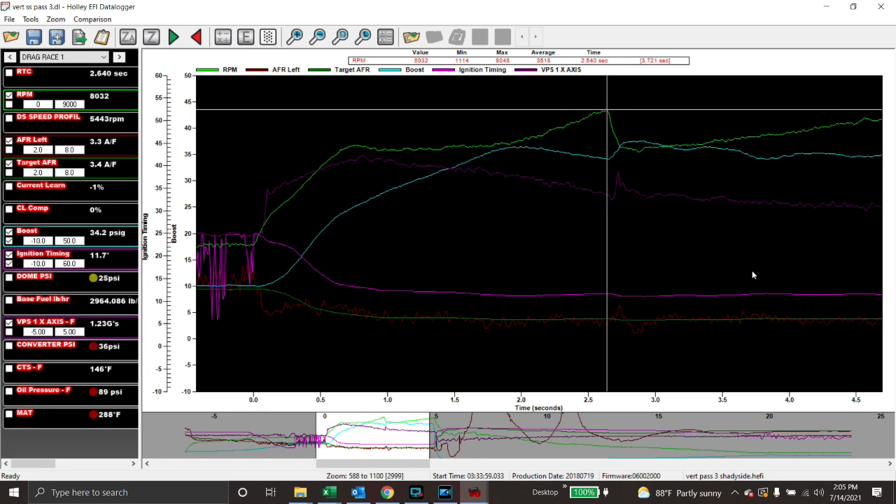
{"action": "key", "text": "Right"}
{"action": "key", "text": "Left"}
{"action": "key", "text": "Right"}
{"action": "key", "text": "Left"}
{"action": "key", "text": "Left"}
{"action": "key", "text": "Right"}
{"action": "key", "text": "Right"}
{"action": "key", "text": "Right"}
{"action": "key", "text": "Right"}
{"action": "key", "text": "Right"}
{"action": "key", "text": "Right"}
{"action": "key", "text": "Right"}
{"action": "key", "text": "Right"}
{"action": "key", "text": "Right"}
{"action": "key", "text": "Right"}
{"action": "key", "text": "Right"}
{"action": "key", "text": "Right"}
{"action": "key", "text": "Right"}
{"action": "key", "text": "Right"}
{"action": "key", "text": "Right"}
{"action": "key", "text": "Right"}
{"action": "key", "text": "Right"}
{"action": "key", "text": "Right"}
{"action": "key", "text": "Right"}
{"action": "key", "text": "Right"}
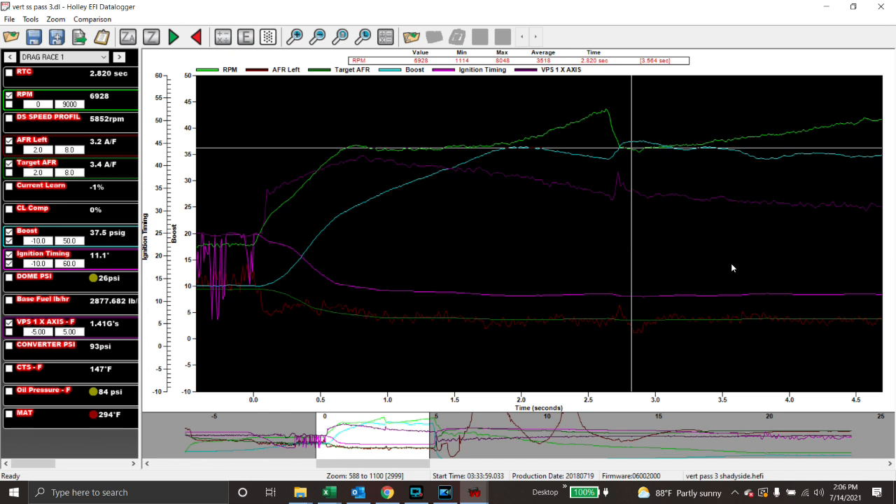
Compare readings at 1.36, 0.95, 0.76, 1.02 and 1.93 s, finishing on 36.3 psi boost at 1.98 s.
{"action": "left_click", "coordinate": [449, 140]}
{"action": "left_click", "coordinate": [430, 142]}
{"action": "left_click", "coordinate": [435, 144]}
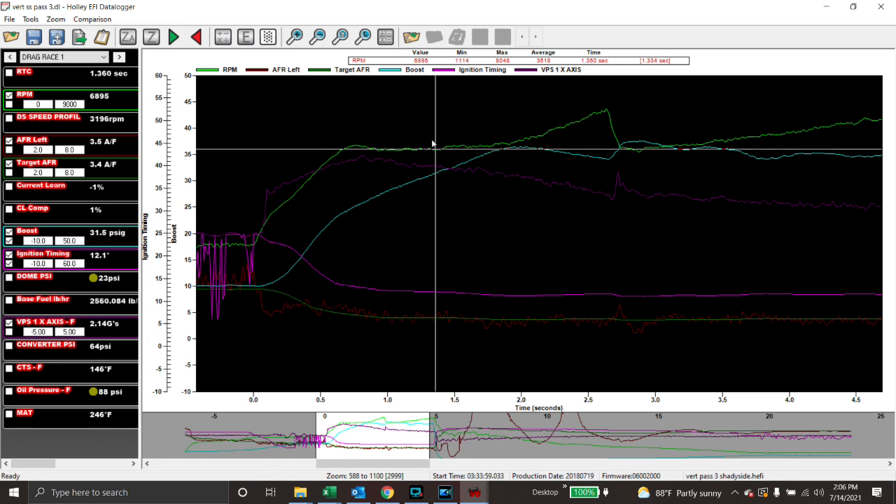
{"action": "left_click", "coordinate": [381, 140]}
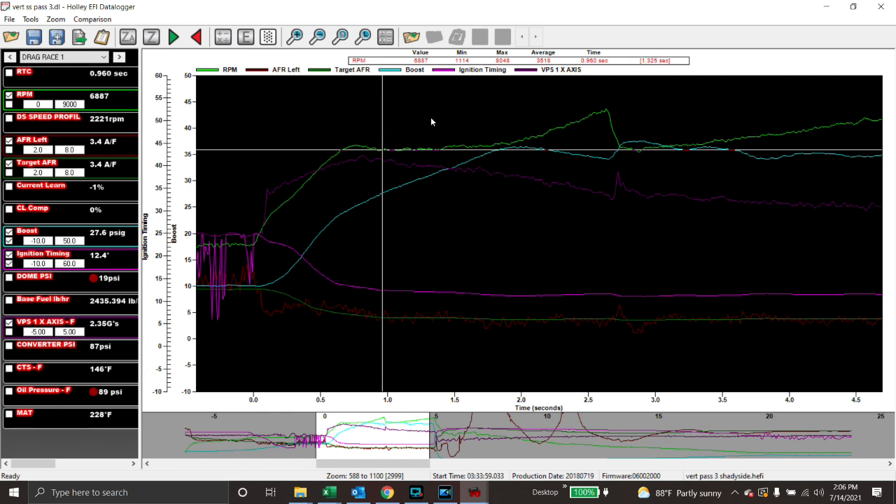
{"action": "left_click", "coordinate": [356, 137]}
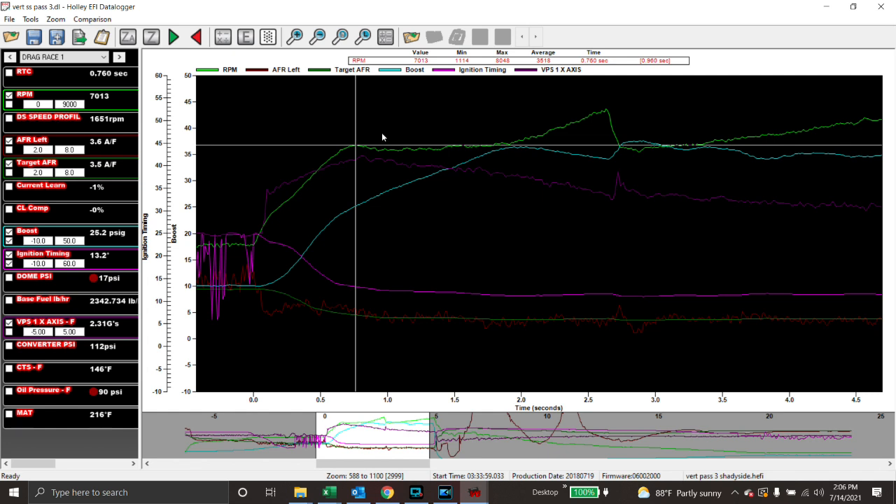
{"action": "left_click", "coordinate": [390, 135]}
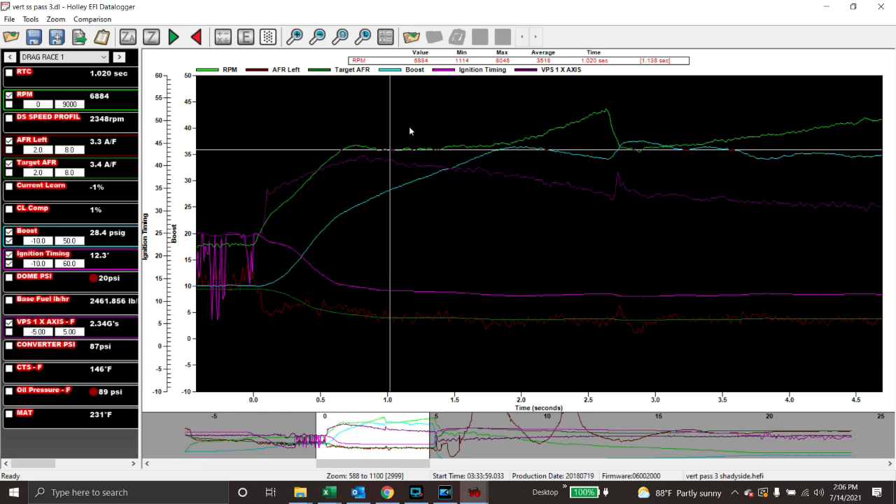
{"action": "left_click", "coordinate": [512, 117]}
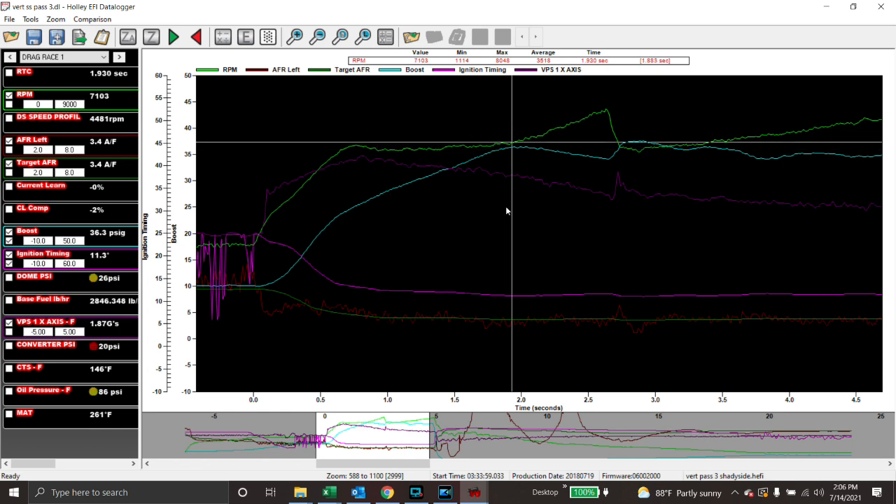
{"action": "left_click", "coordinate": [519, 156]}
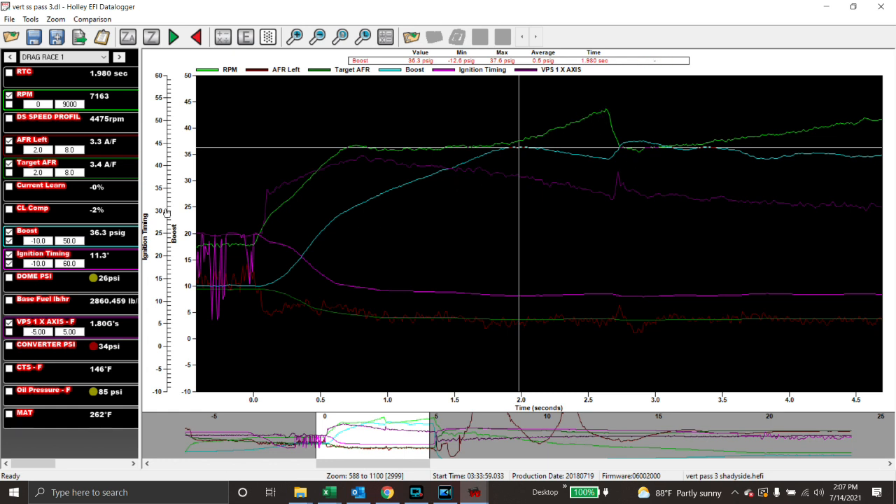
Read values at 2.36 s, boost at 1.95 s and VPS acceleration at 0.98 s, then 8032 RPM at 2.64 s.
{"action": "left_click", "coordinate": [569, 124]}
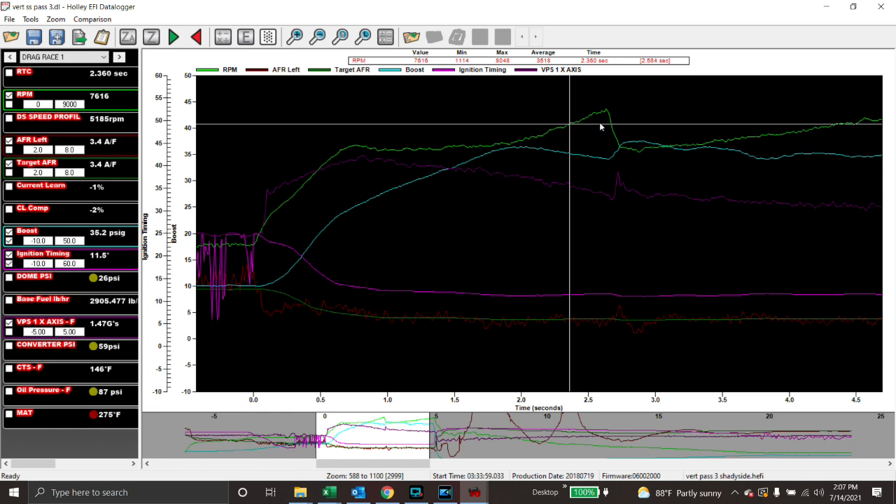
{"action": "left_click", "coordinate": [516, 149]}
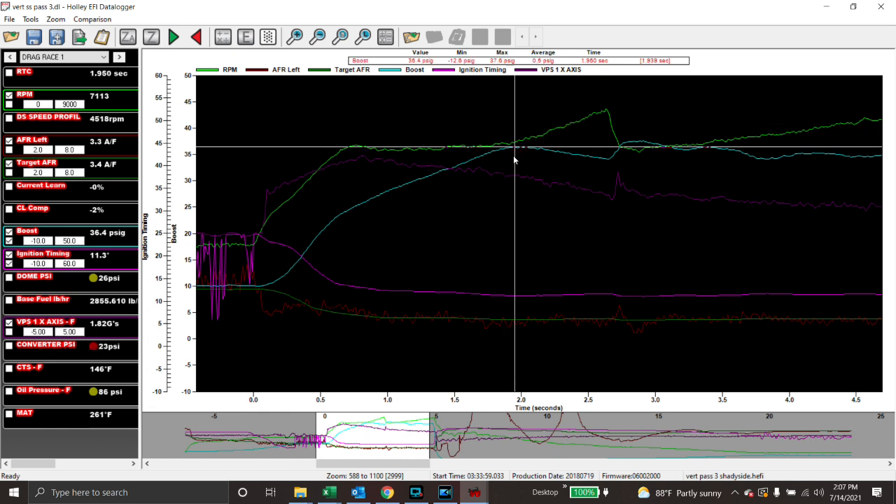
{"action": "left_click", "coordinate": [386, 162]}
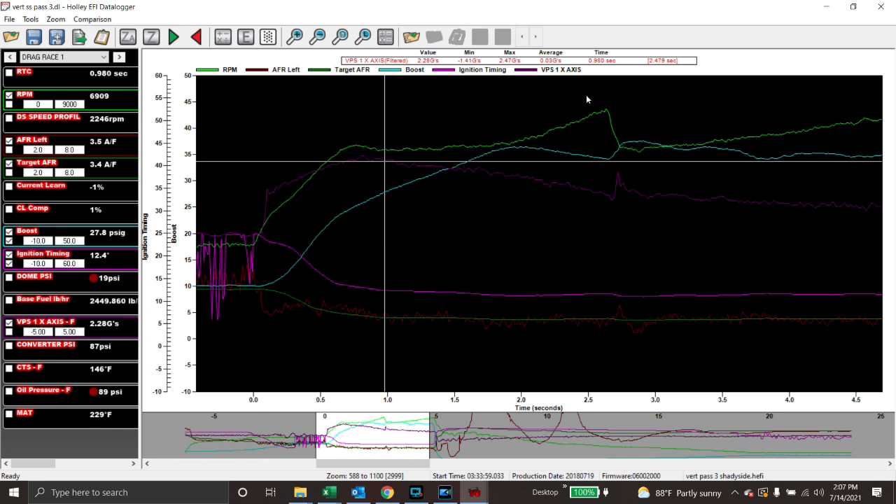
{"action": "left_click", "coordinate": [607, 91]}
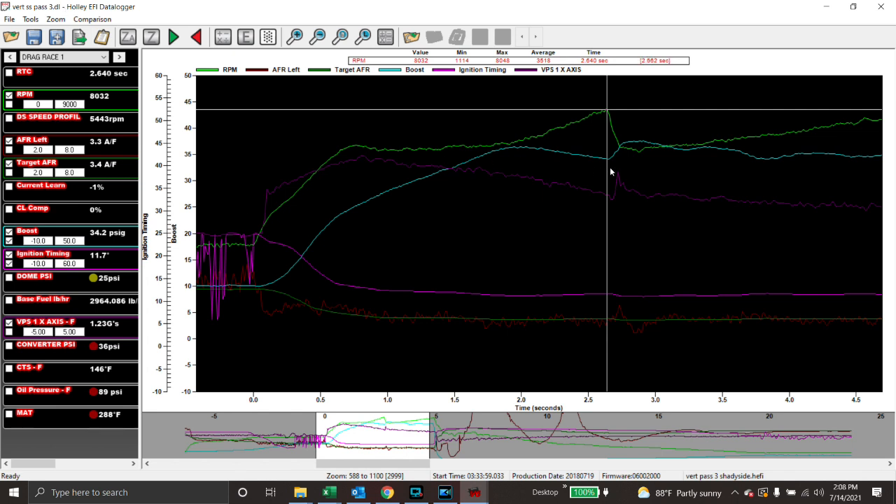
Compare boost around 2.03 s against the shift point, then read the values at 1.94 s.
{"action": "left_click", "coordinate": [561, 153]}
{"action": "left_click", "coordinate": [526, 155]}
{"action": "left_click", "coordinate": [607, 165]}
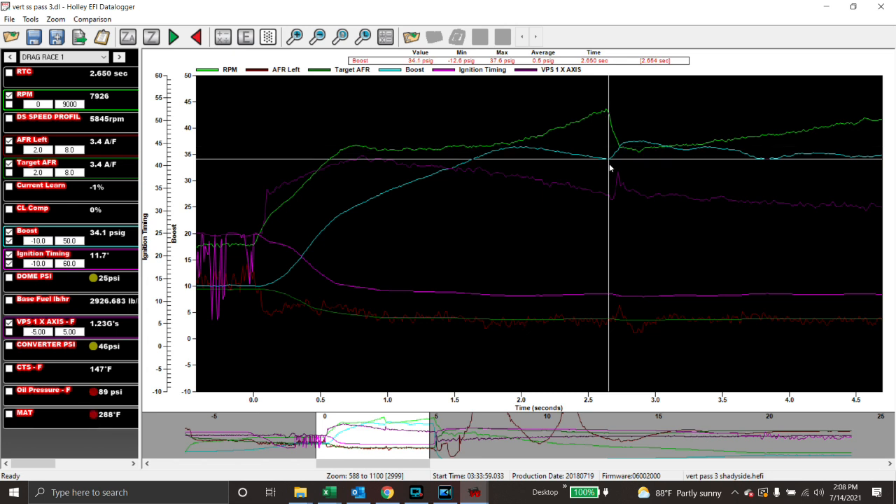
{"action": "left_click", "coordinate": [528, 158]}
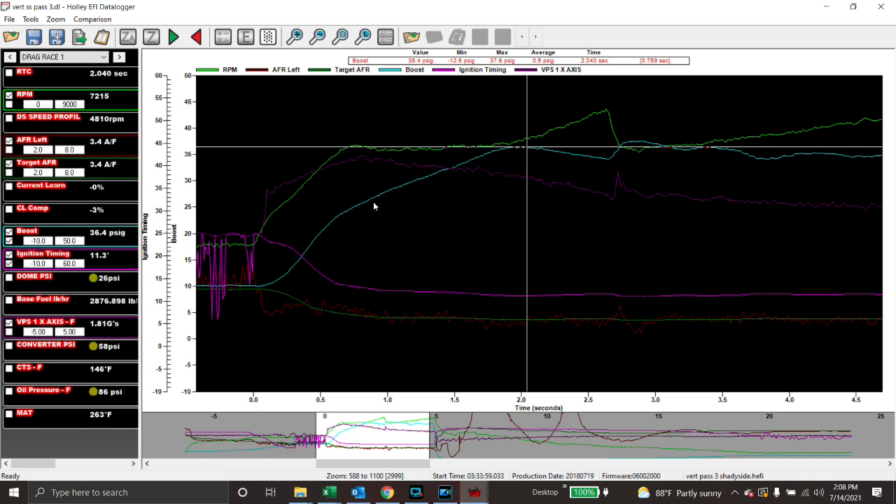
{"action": "left_click", "coordinate": [514, 160]}
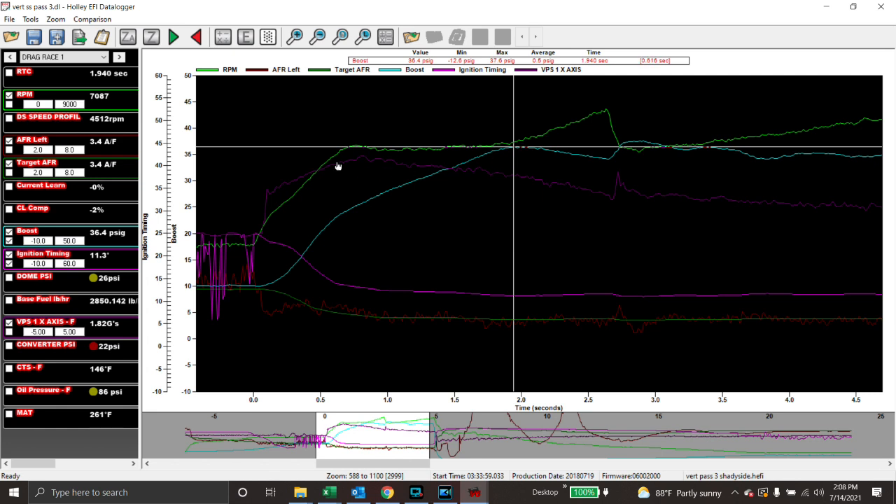
Alternate between launch readings at 0.70–0.79 s and peak-boost readings at 1.90–1.99 s.
{"action": "left_click", "coordinate": [348, 134]}
{"action": "left_click", "coordinate": [355, 135]}
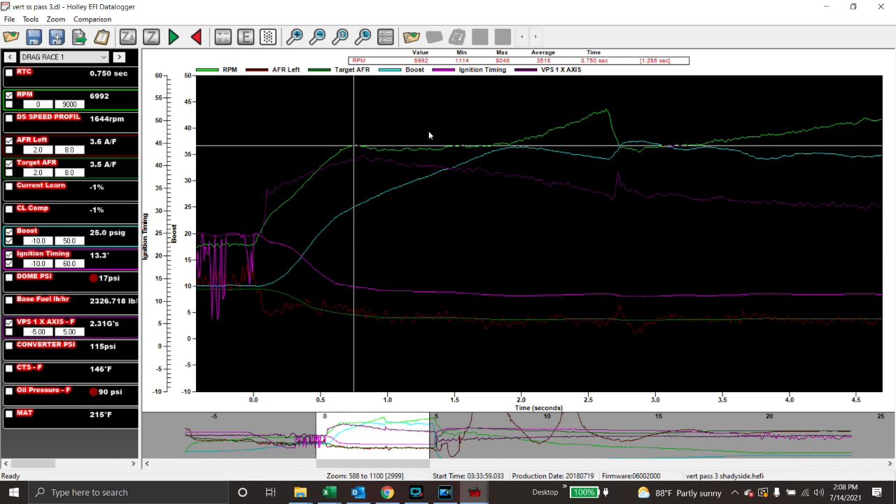
{"action": "left_click", "coordinate": [509, 135]}
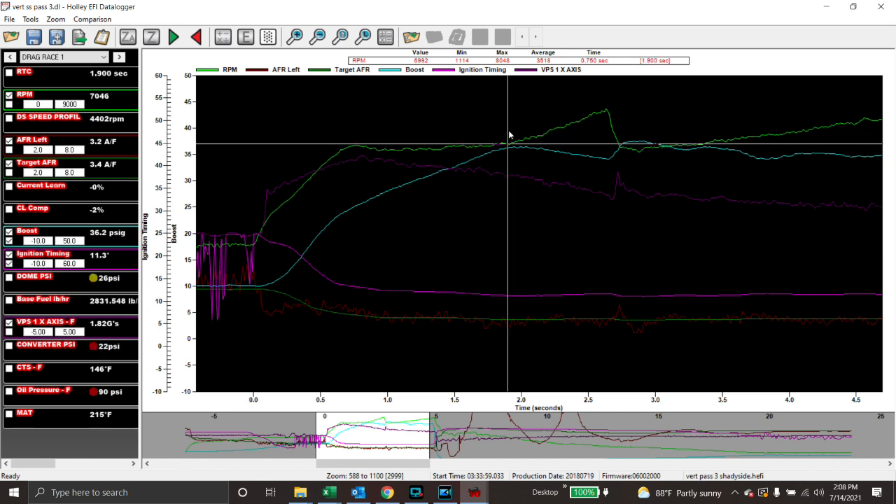
{"action": "left_click", "coordinate": [521, 130]}
{"action": "left_click", "coordinate": [509, 134]}
{"action": "left_click", "coordinate": [359, 129]}
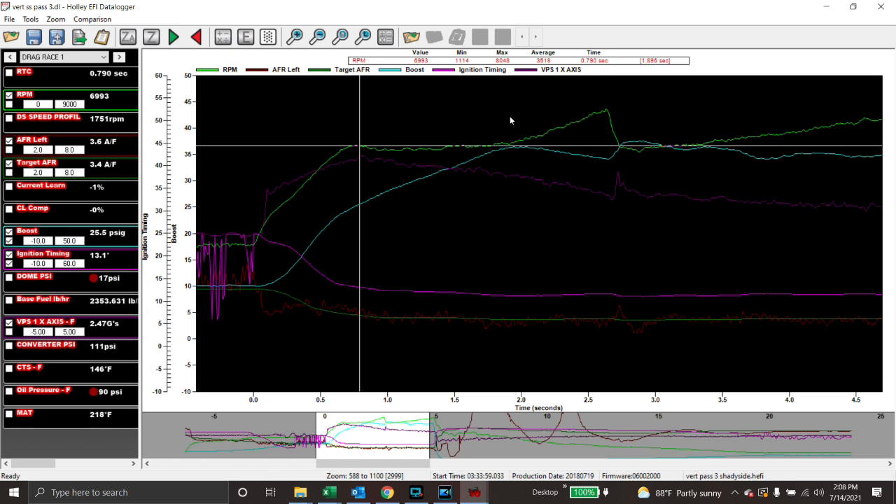
Sweep the cursor from 1.06 s along the run to 2.65 s: 7926 RPM, 34.1 psi boost.
{"action": "left_click", "coordinate": [396, 142]}
{"action": "left_click_drag", "start_coordinate": [422, 148], "coordinate": [518, 136]}
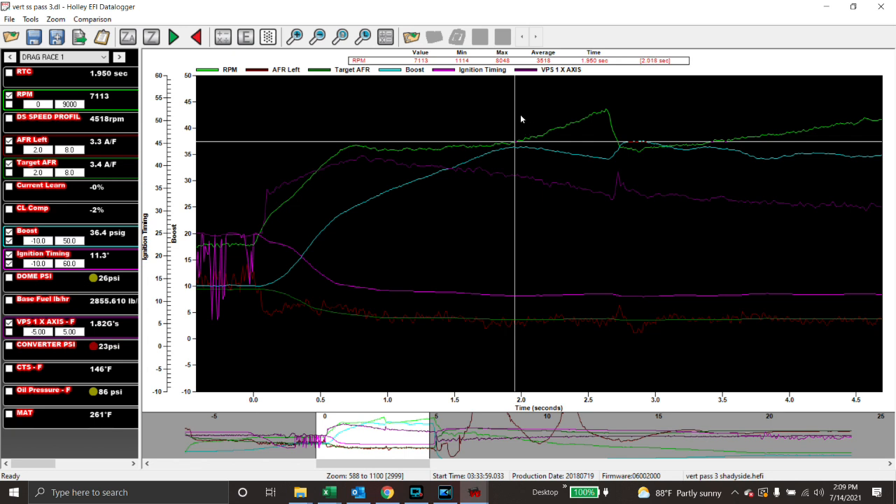
{"action": "left_click_drag", "start_coordinate": [419, 219], "coordinate": [609, 138]}
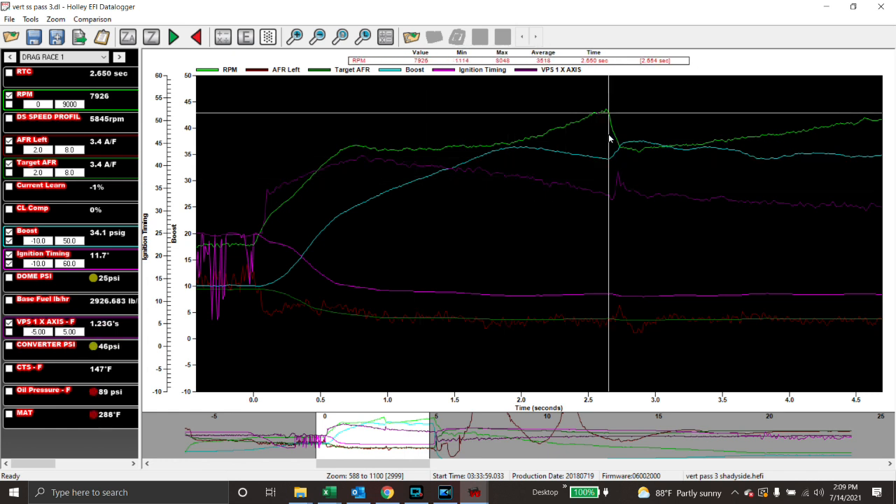